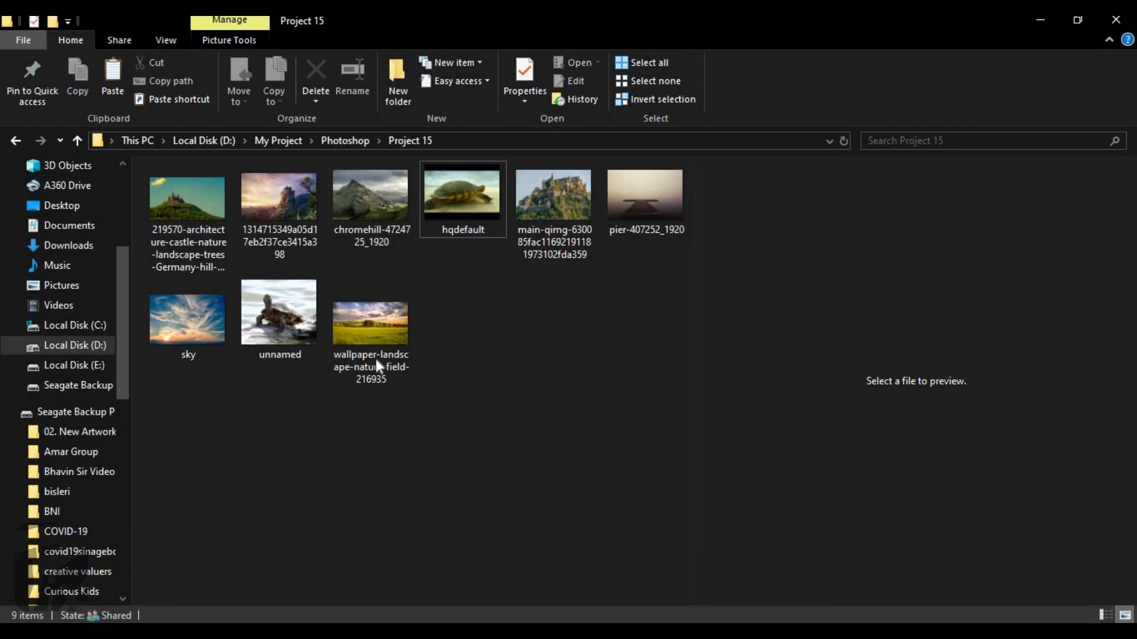
Place the wallpaper-landscape-nature-field-216935 image into the blank document, scaled to fill the canvas.
drag(375, 335, 445, 365)
key(alt+Tab)
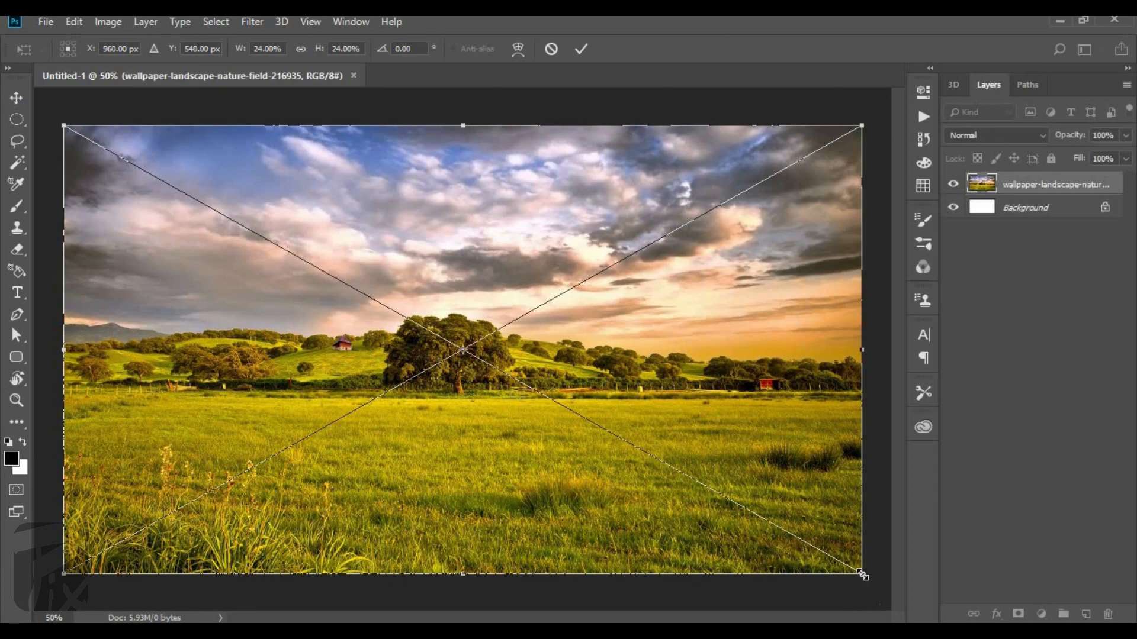
drag(866, 578, 865, 574)
key(Return)
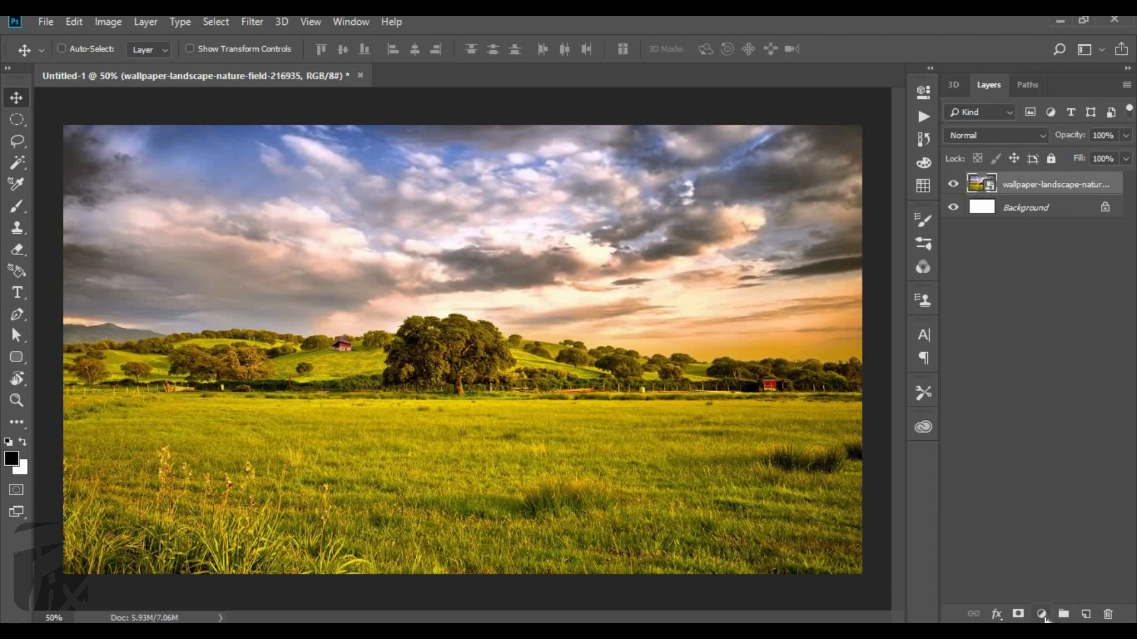
Add a layer mask to the landscape layer and set the Gradient tool to the Foreground to Background preset.
click(1018, 615)
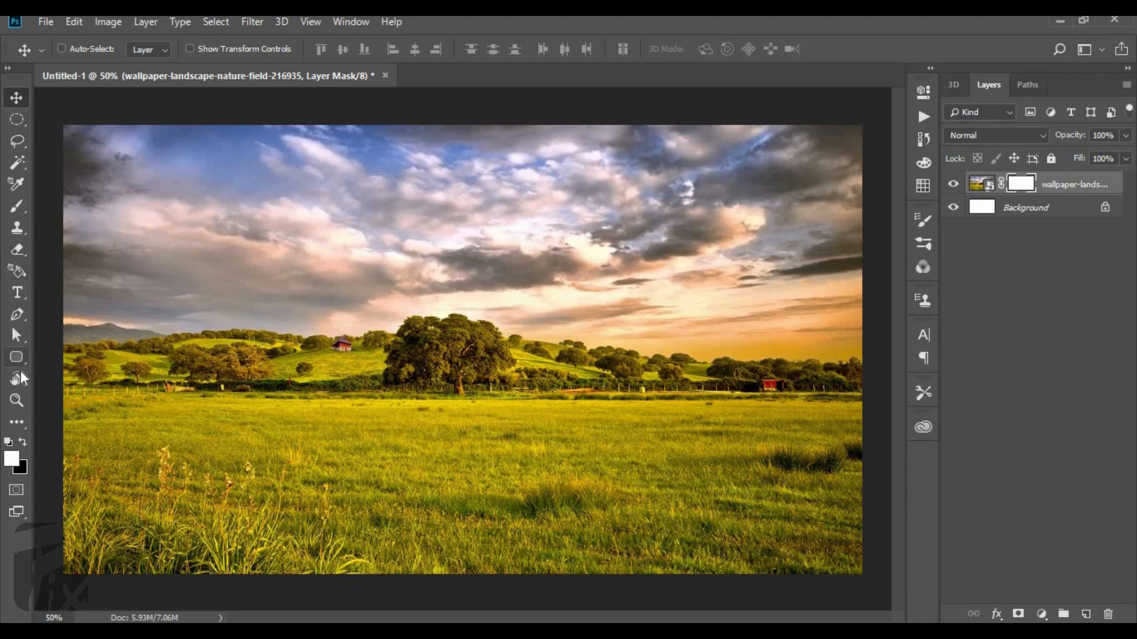
click(14, 424)
right_click(26, 419)
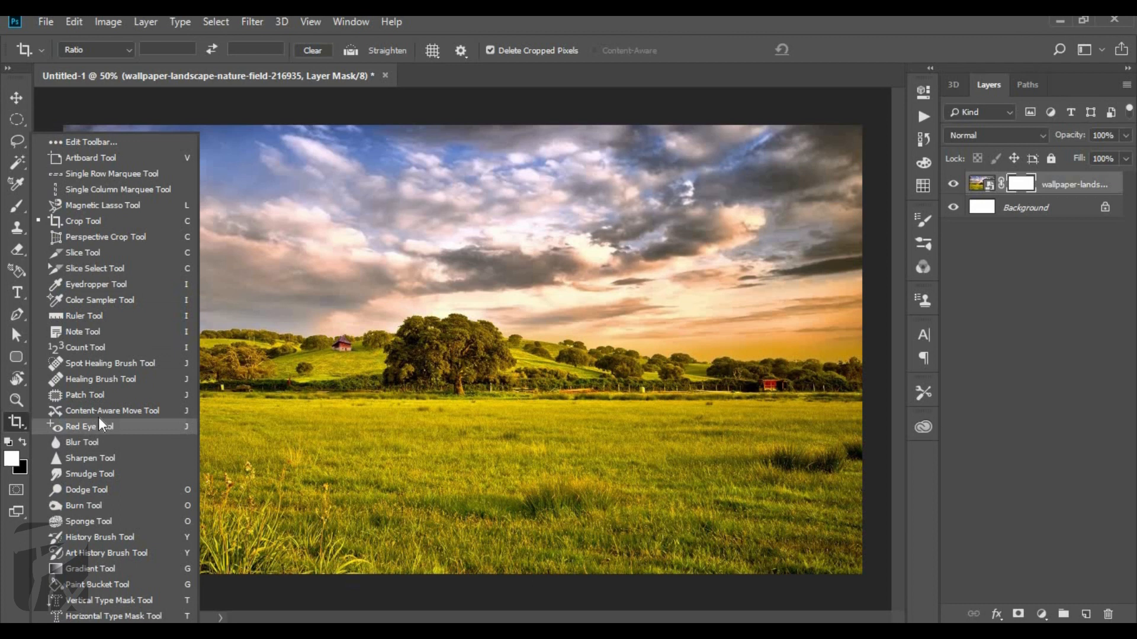
click(83, 569)
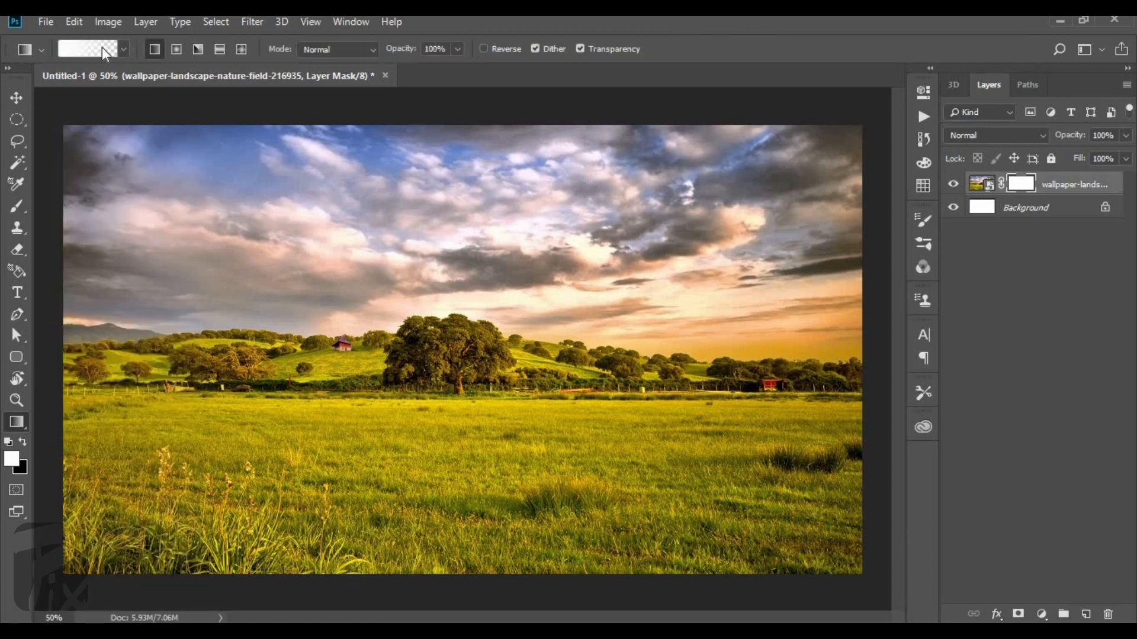
click(681, 130)
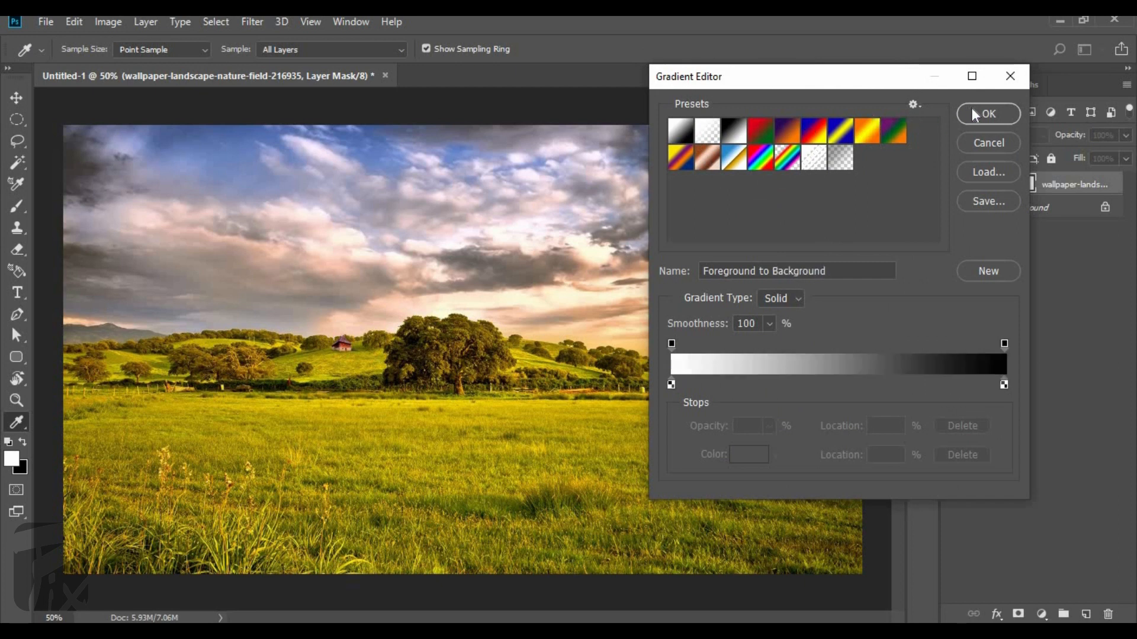
click(988, 114)
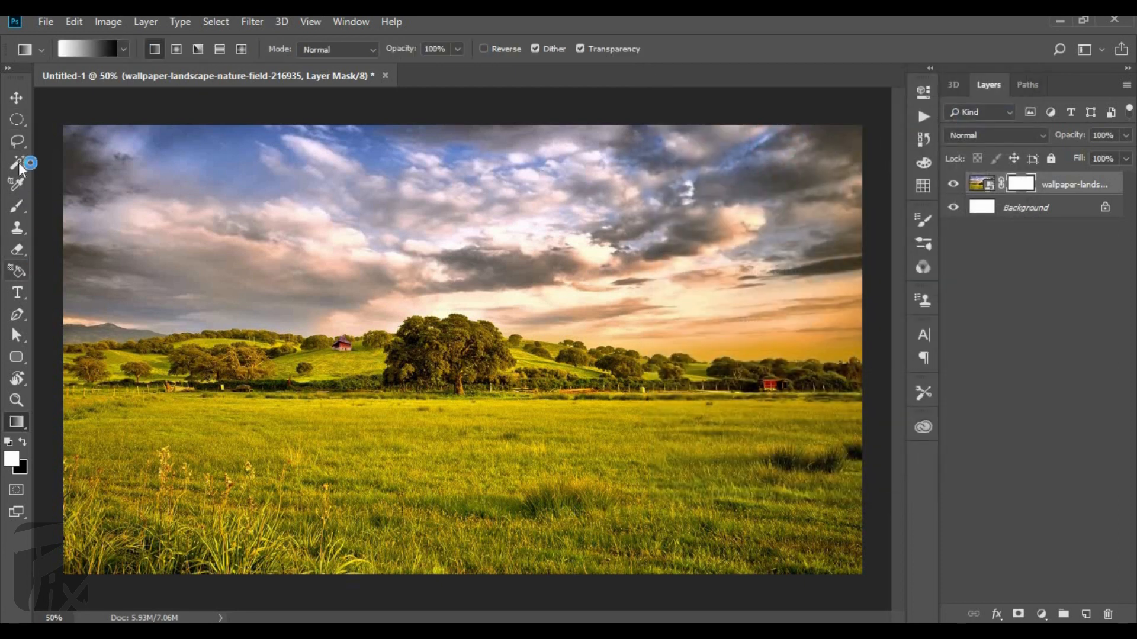
Mask out the landscape's sky and trees using a full-width rectangular selection down to just below the tree line and a short vertical gradient.
click(20, 123)
click(23, 131)
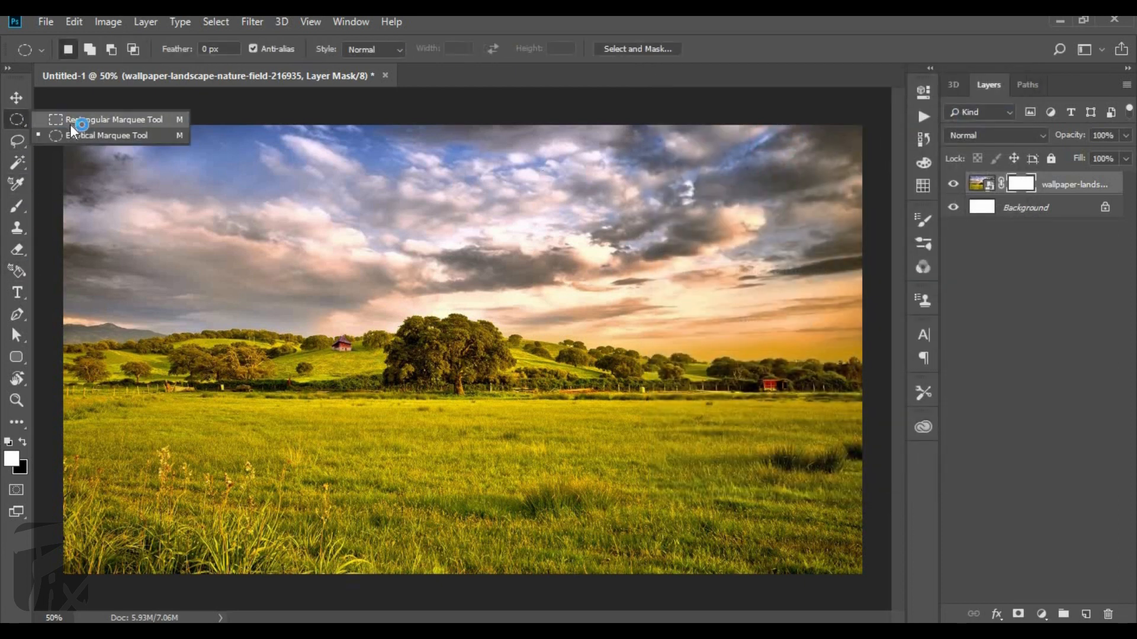
click(88, 116)
drag(59, 121, 953, 408)
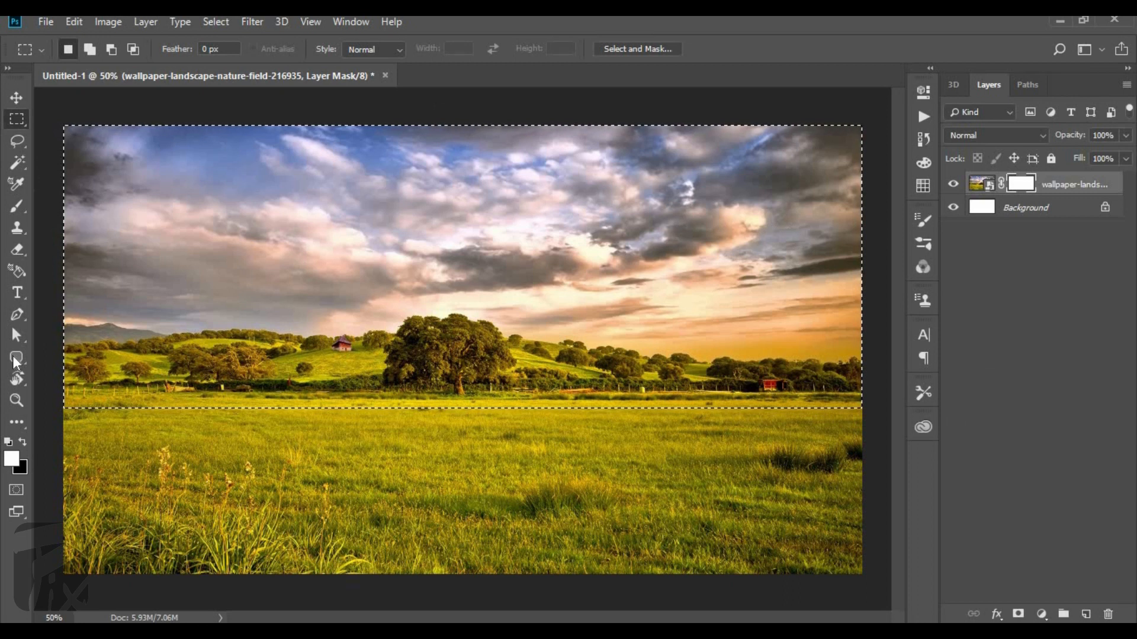
key(g)
click(16, 426)
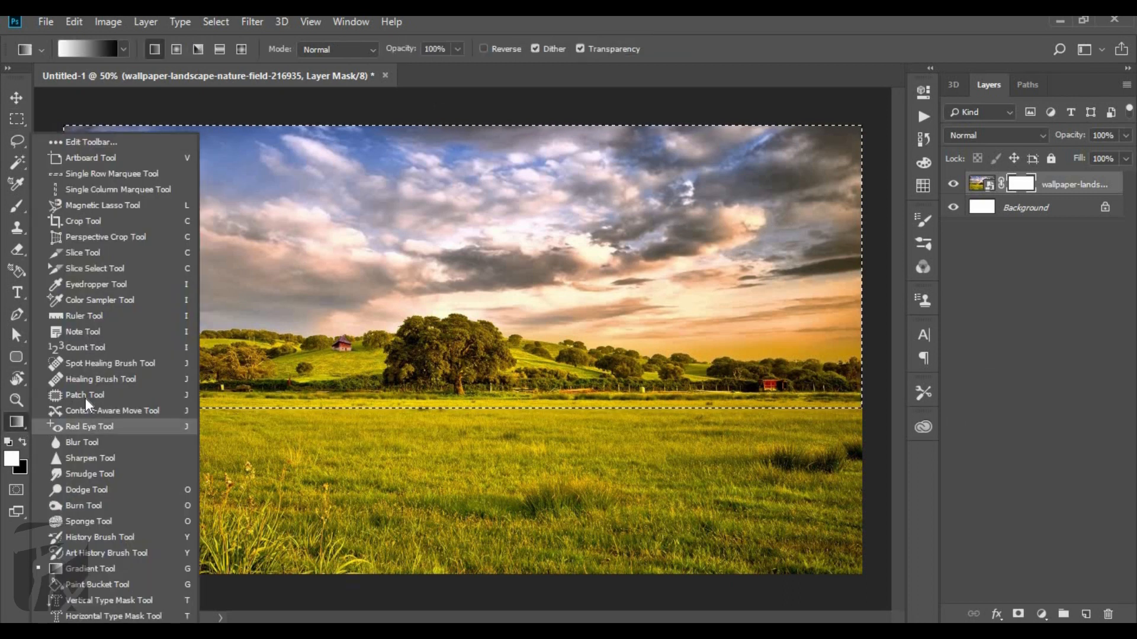
click(111, 568)
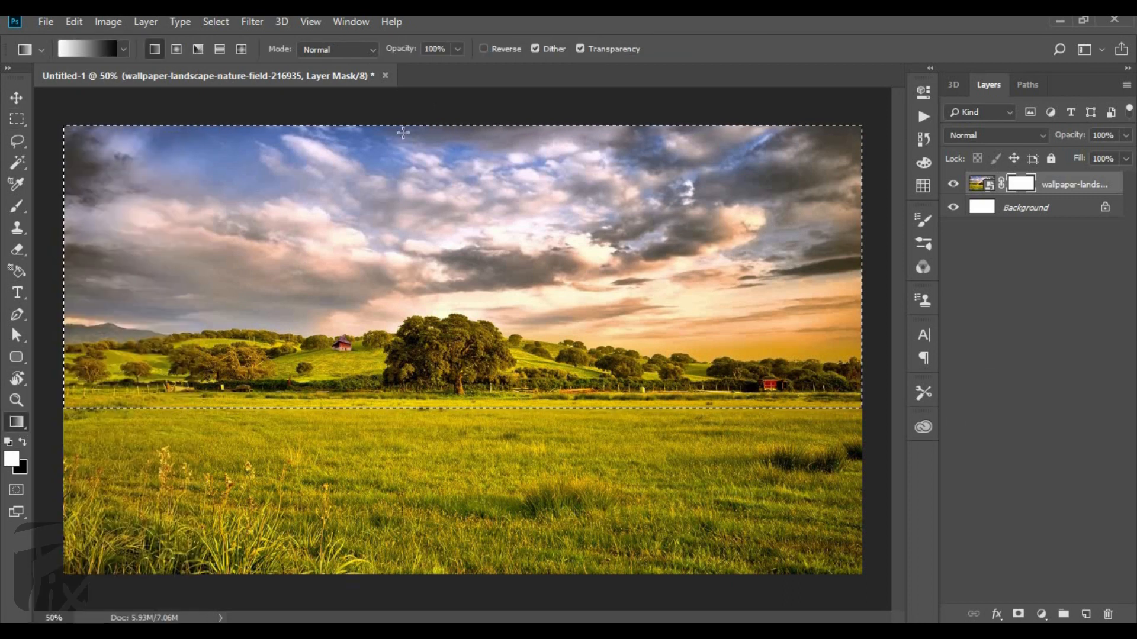
drag(403, 126, 403, 140)
key(ctrl+d)
Refine the mask along the horizon with a narrow rectangular selection and short upward gradients, ending with no selection.
scroll(403, 372, up, 4)
scroll(403, 372, down, 6)
scroll(403, 372, up, 3)
key(m)
drag(78, 395, 848, 413)
scroll(451, 411, up, 10)
key(g)
drag(449, 405, 448, 385)
scroll(448, 382, down, 5)
scroll(453, 427, up, 4)
drag(397, 347, 396, 314)
key(ctrl+d)
scroll(396, 307, down, 8)
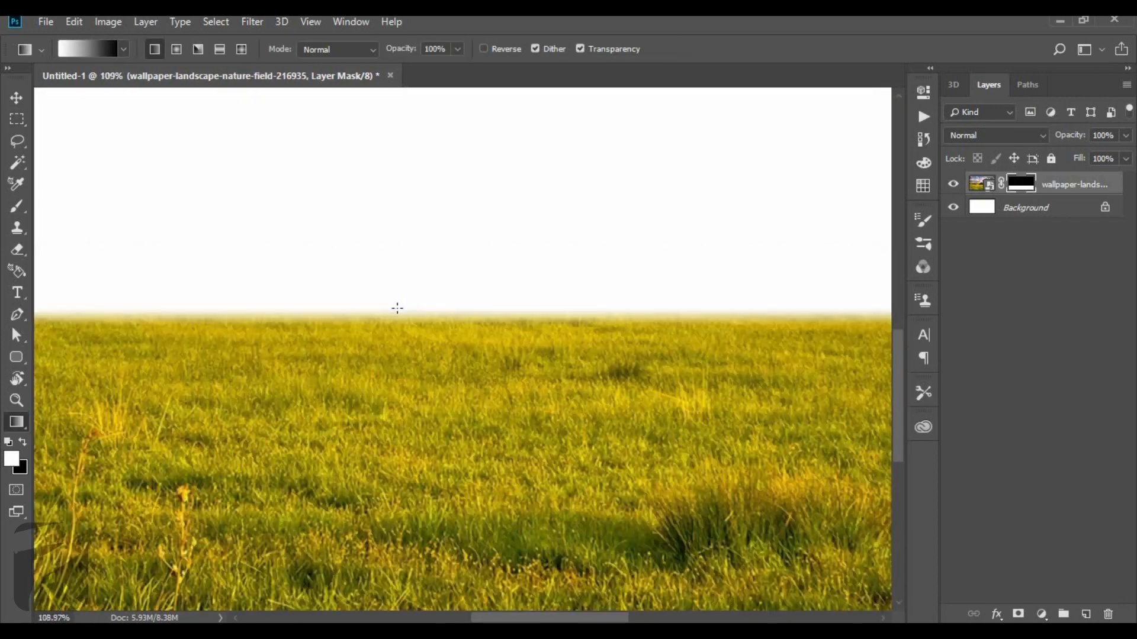
Place the sky image from the Project 15 folder and enlarge it to about 112.5% so it covers the canvas.
key(v)
key(alt+Tab)
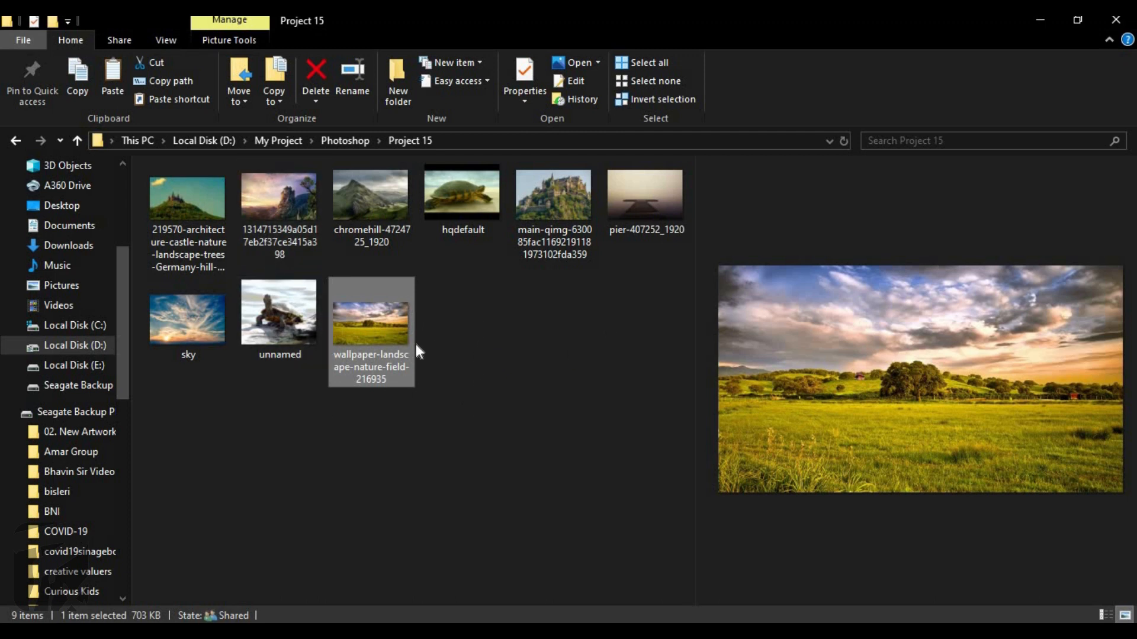
click(511, 325)
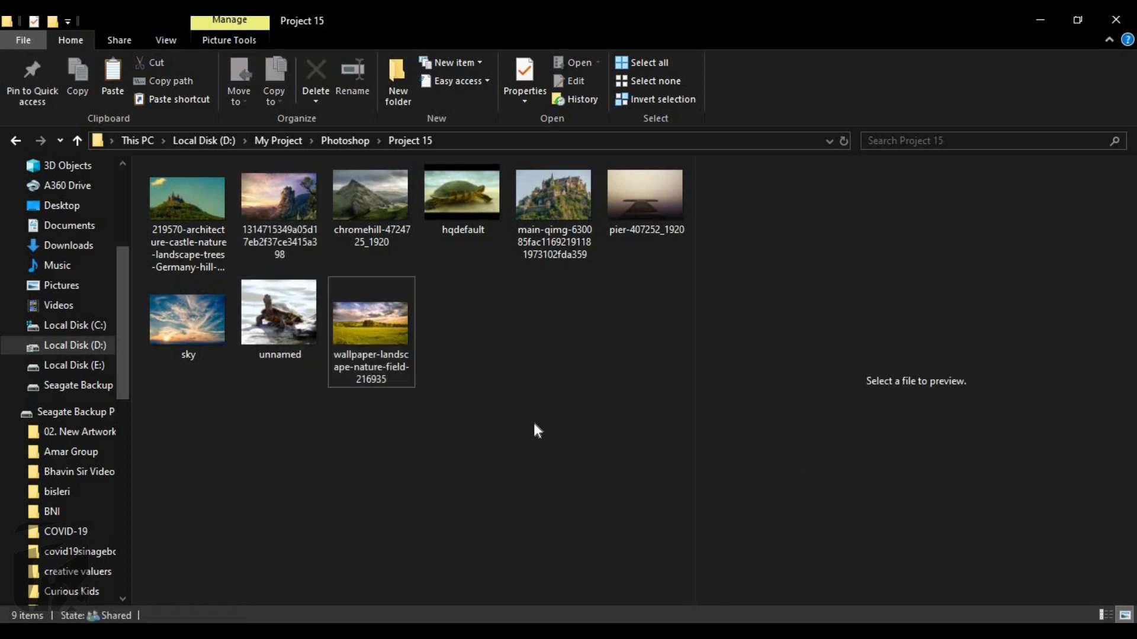
drag(190, 315, 379, 371)
drag(700, 507, 781, 561)
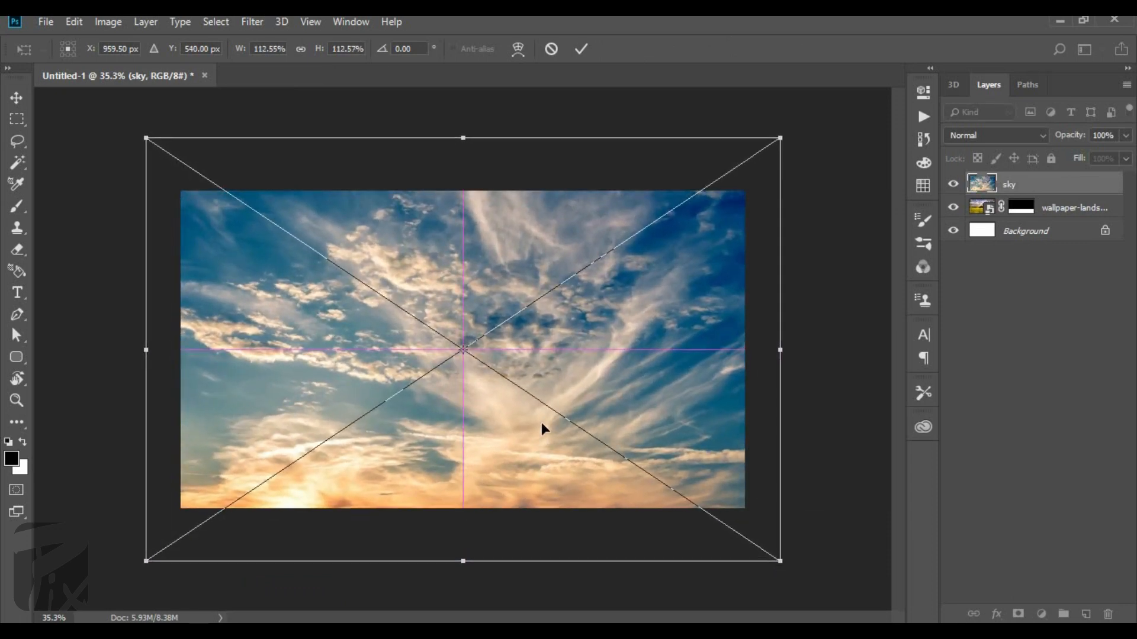
drag(541, 421, 541, 400)
key(Return)
Reorder the layers so the sky sits beneath the landscape, and move the sky up so its glow meets the horizon.
drag(1020, 212, 1017, 179)
scroll(438, 376, up, 3)
drag(448, 372, 444, 301)
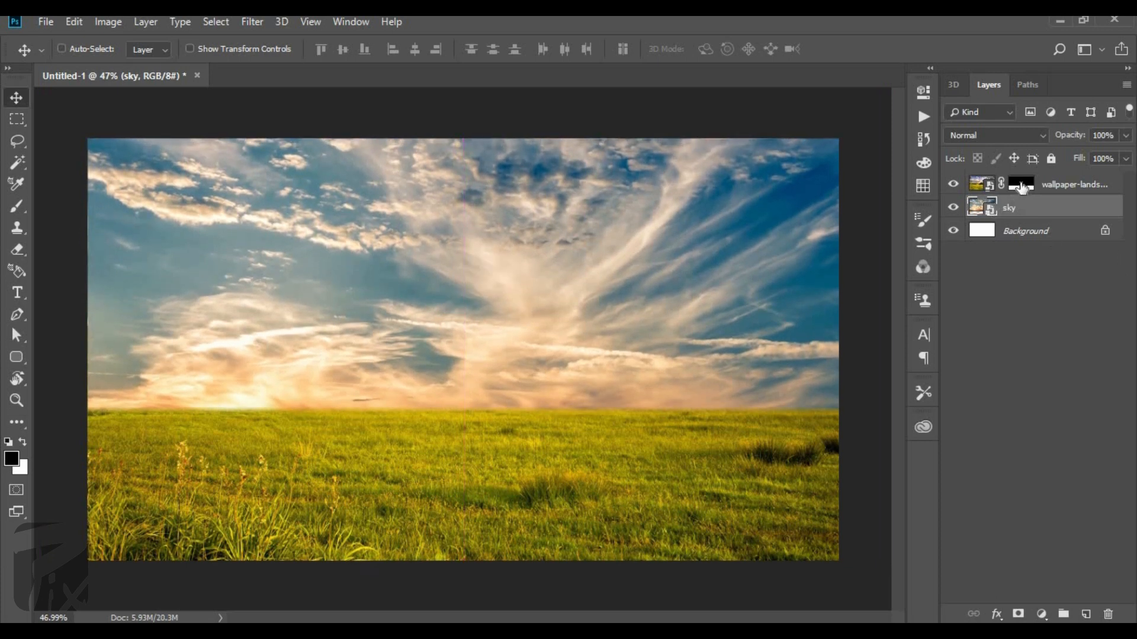
scroll(564, 366, down, 2)
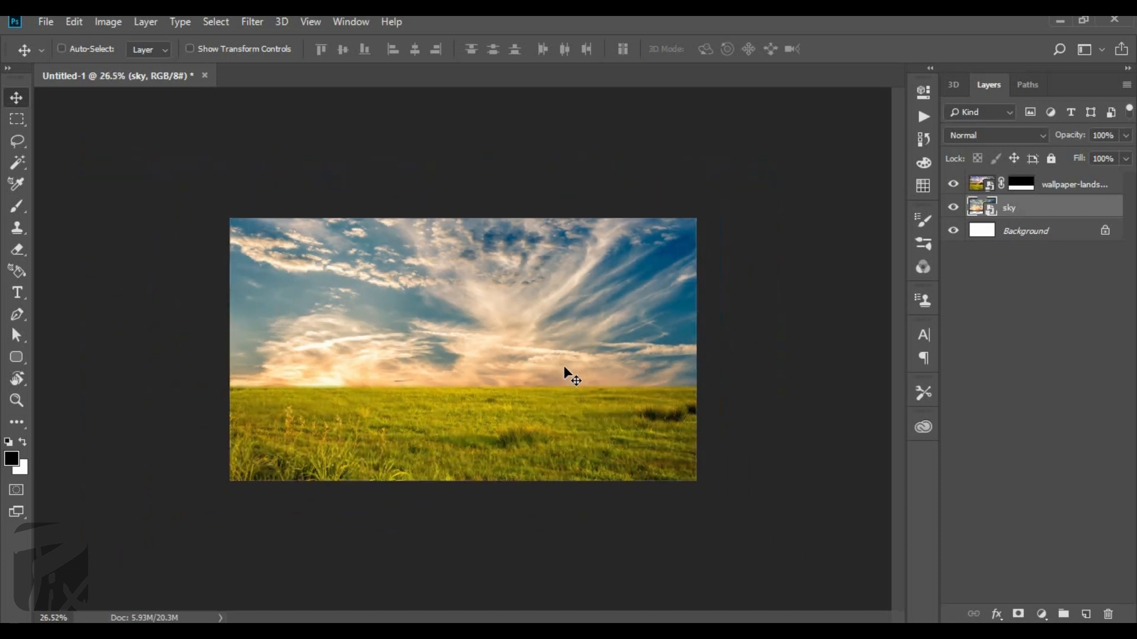
scroll(564, 366, up, 1)
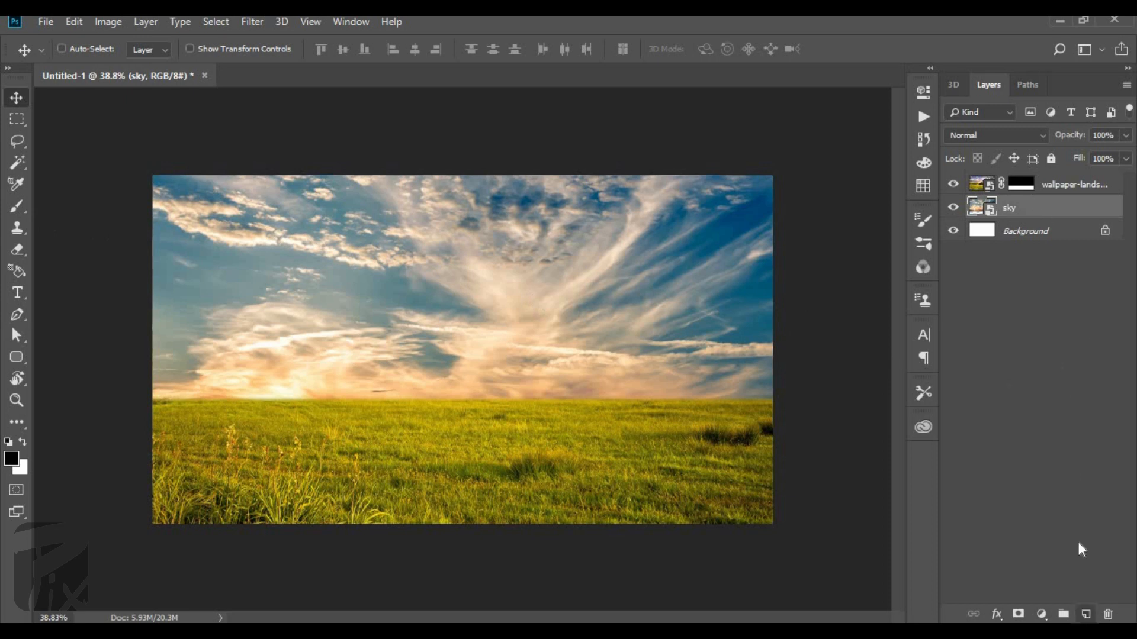
Create a new layer above the sky and choose the Cloud 2125220 brush at 498 px.
click(1086, 614)
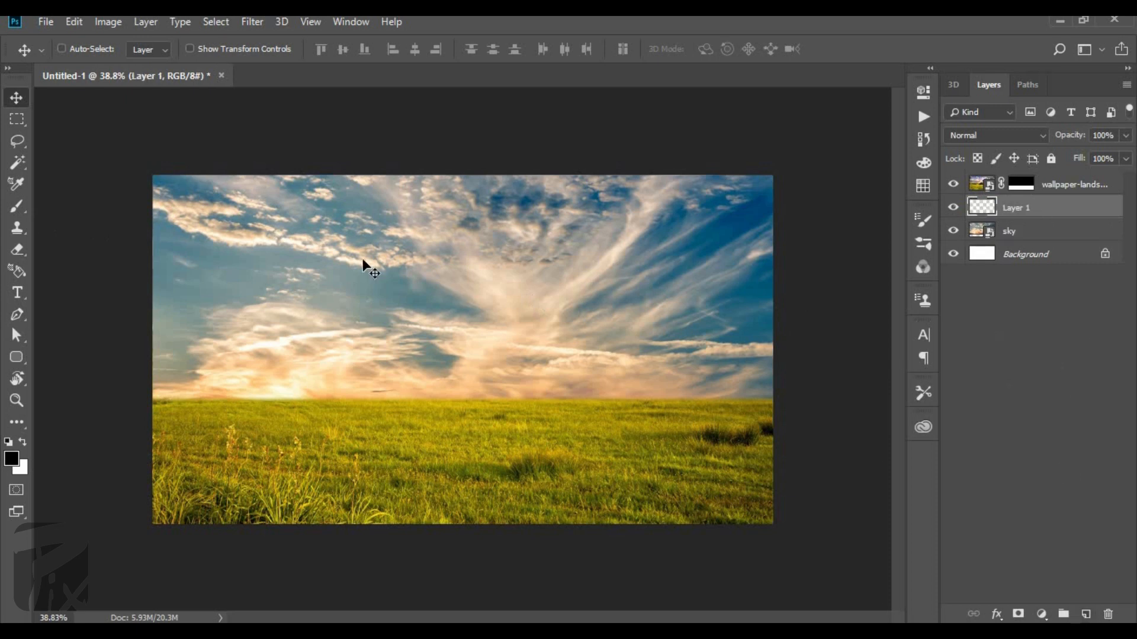
click(17, 205)
right_click(317, 487)
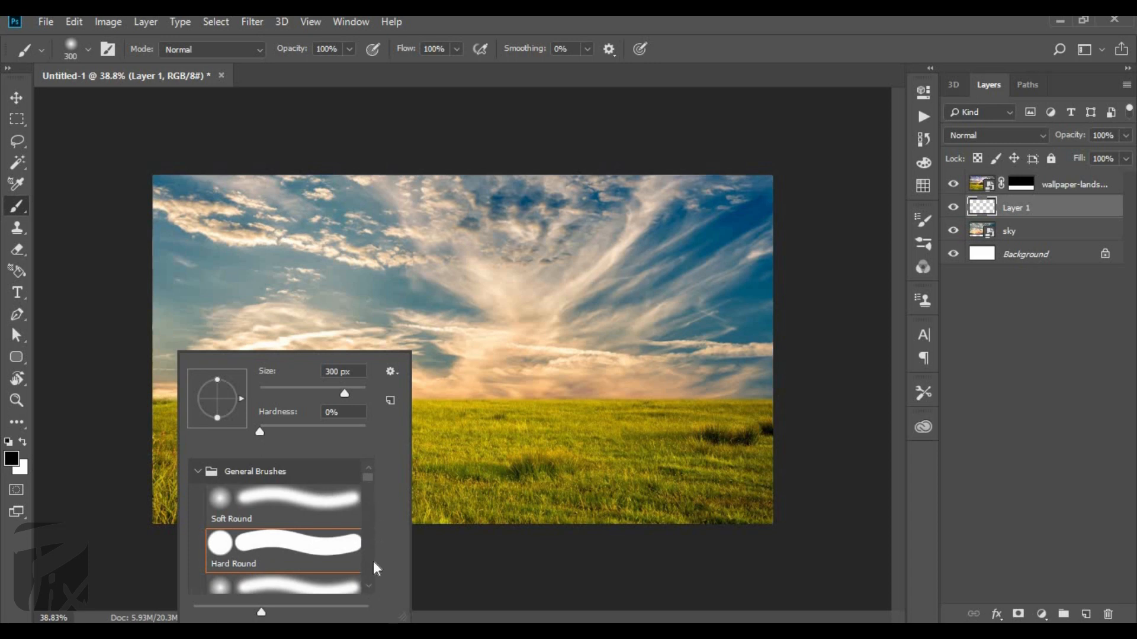
scroll(367, 570, down, 8)
scroll(367, 570, down, 10)
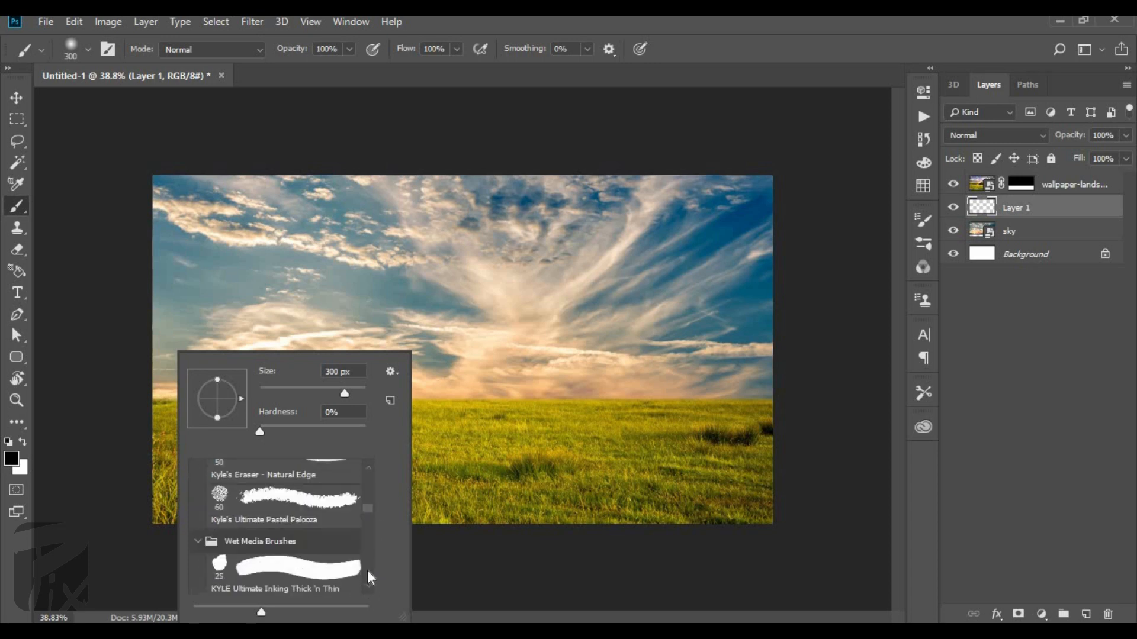
scroll(299, 539, down, 10)
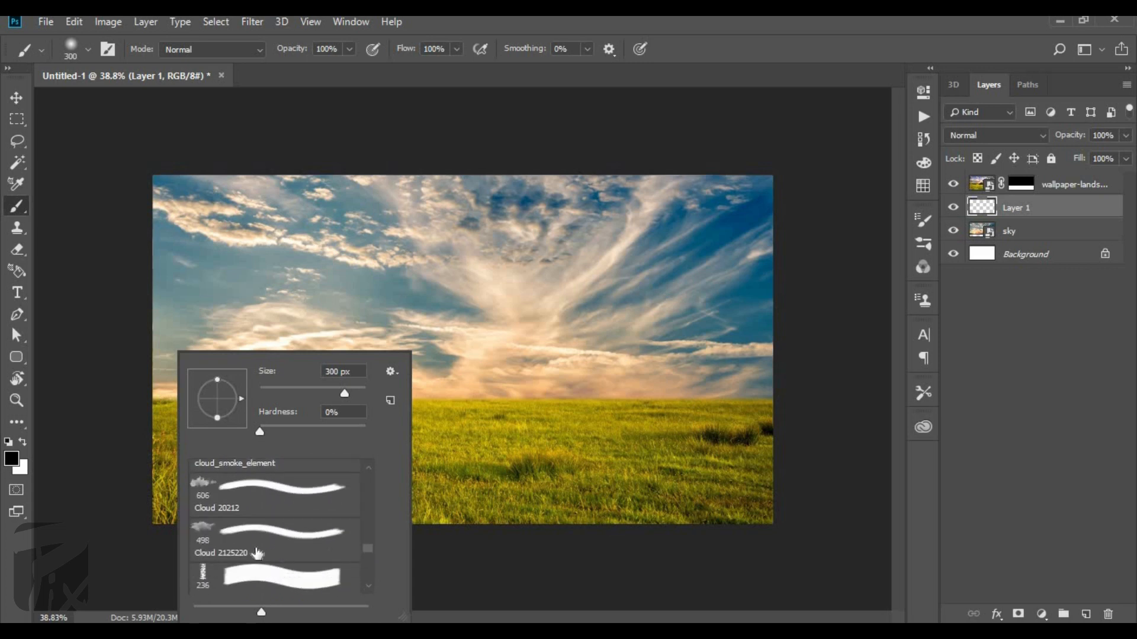
click(223, 547)
click(740, 36)
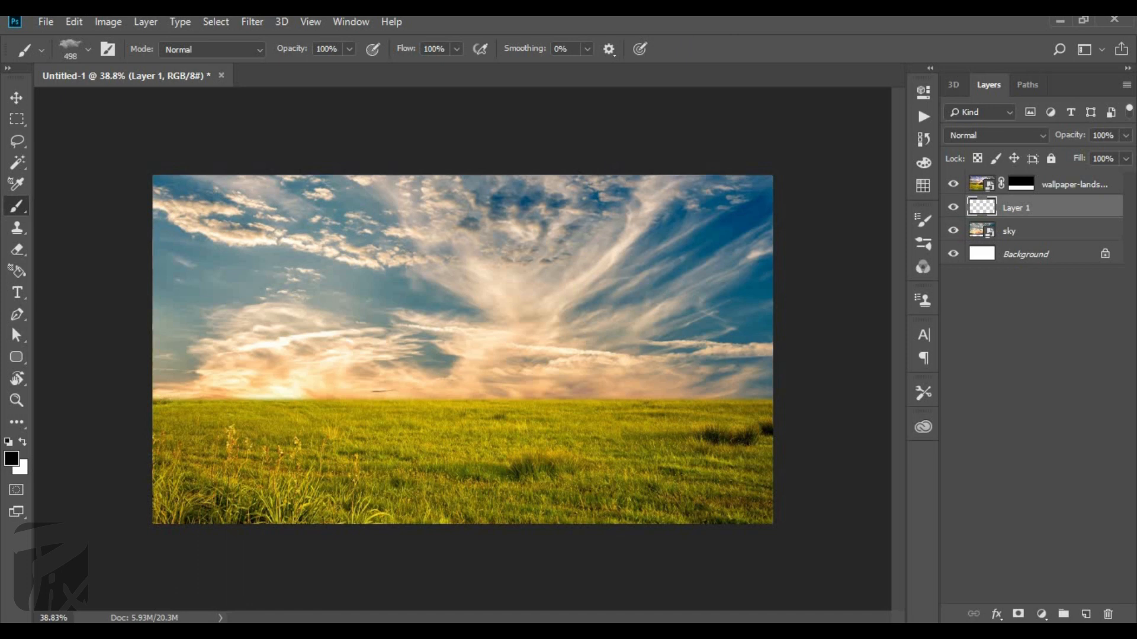
Paint white clouds along the horizon with the cloud brush enlarged to 1100 px.
key(x)
key(bracketright)
key(bracketright)
key(bracketright)
click(199, 435)
click(560, 438)
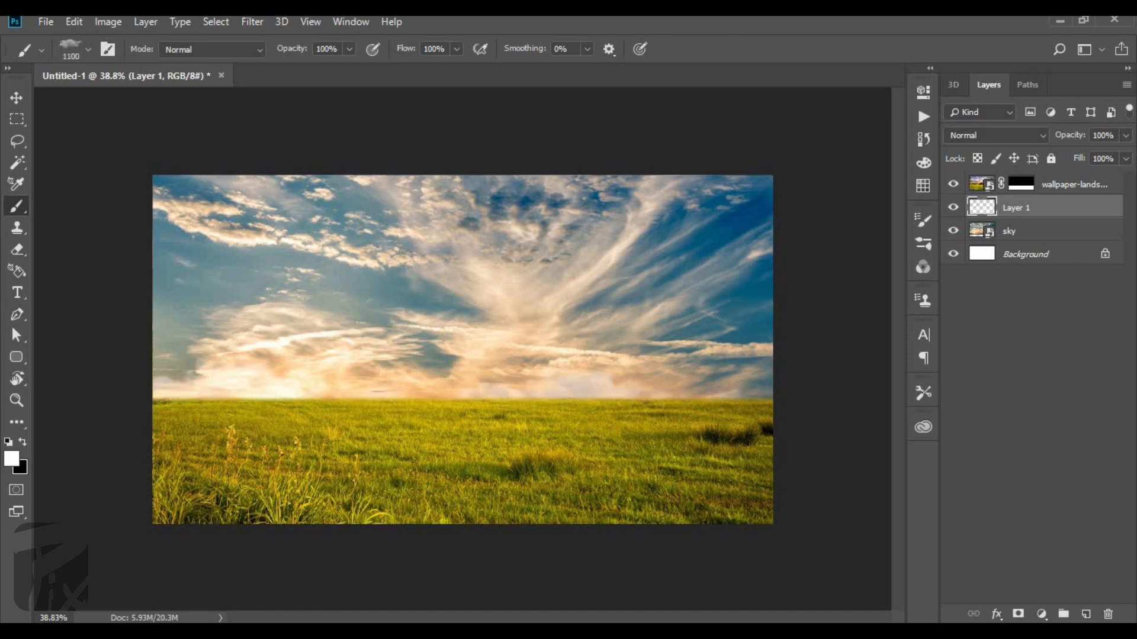
click(707, 432)
click(439, 432)
Stretch the painted cloud layer upward with Free Transform to about 170% height.
key(ctrl+t)
drag(464, 340, 463, 276)
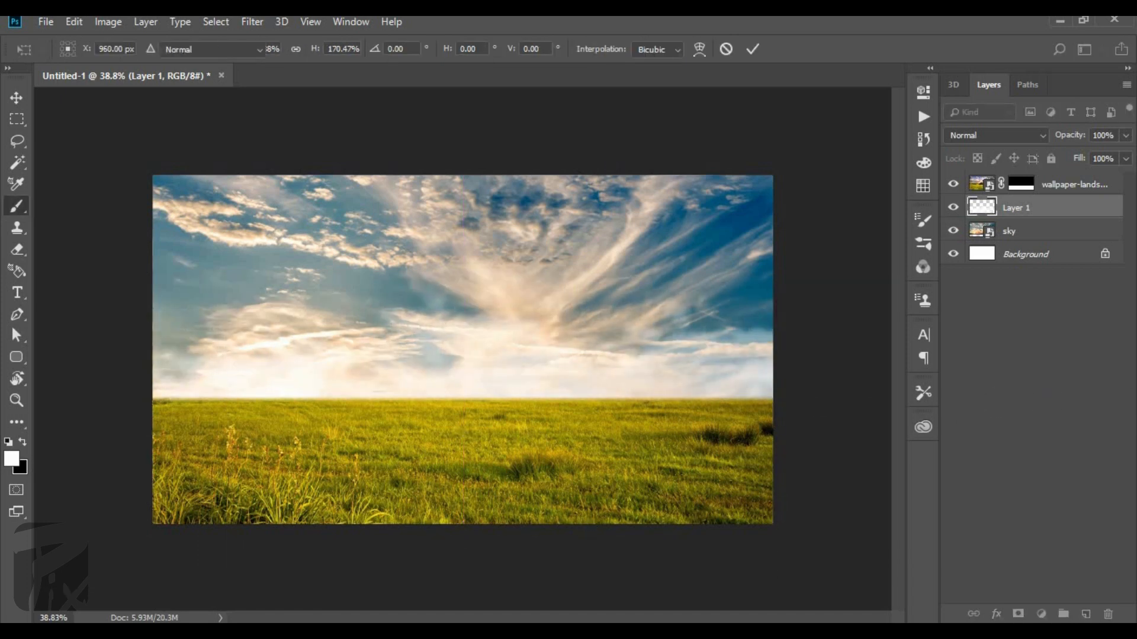
click(216, 22)
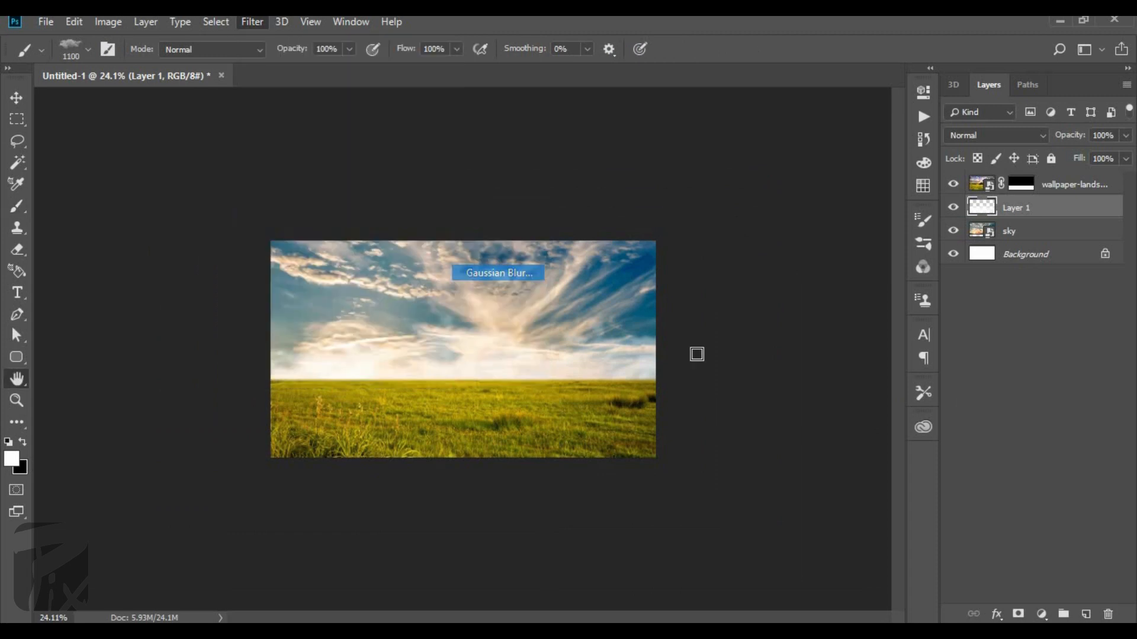
key(ctrl+alt+f)
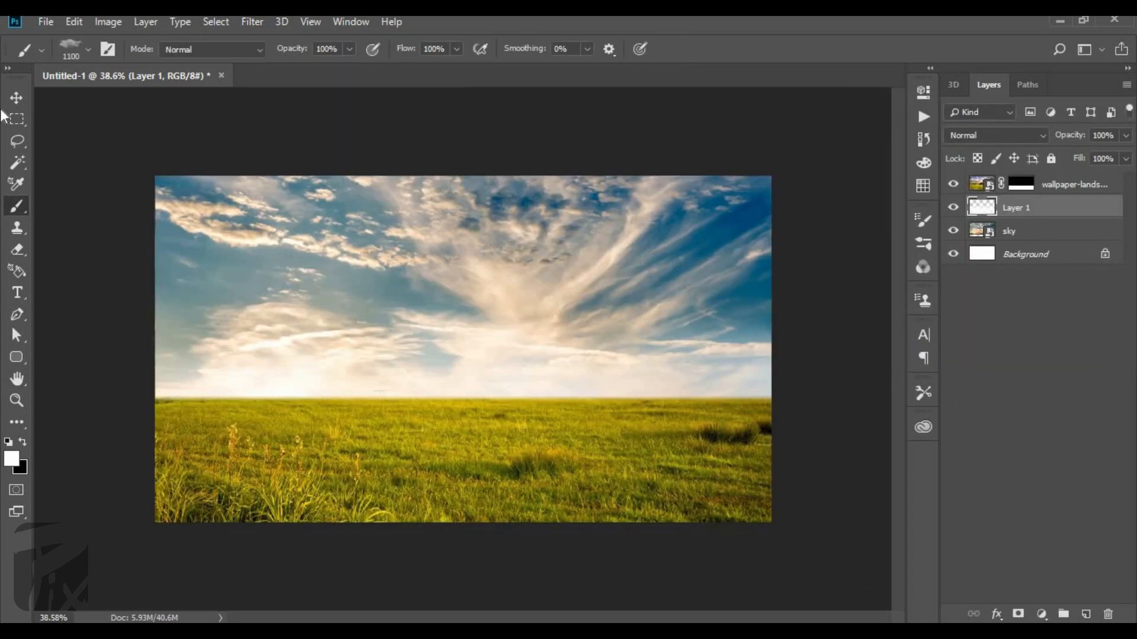
Select the sky area by inverting the landscape mask's selection, and add a Photo Filter adjustment layer limited to it.
key(v)
key(shift+alt+bracketright)
ctrl+click(1020, 186)
key(ctrl+shift+i)
key(ctrl+d)
ctrl+click(1021, 181)
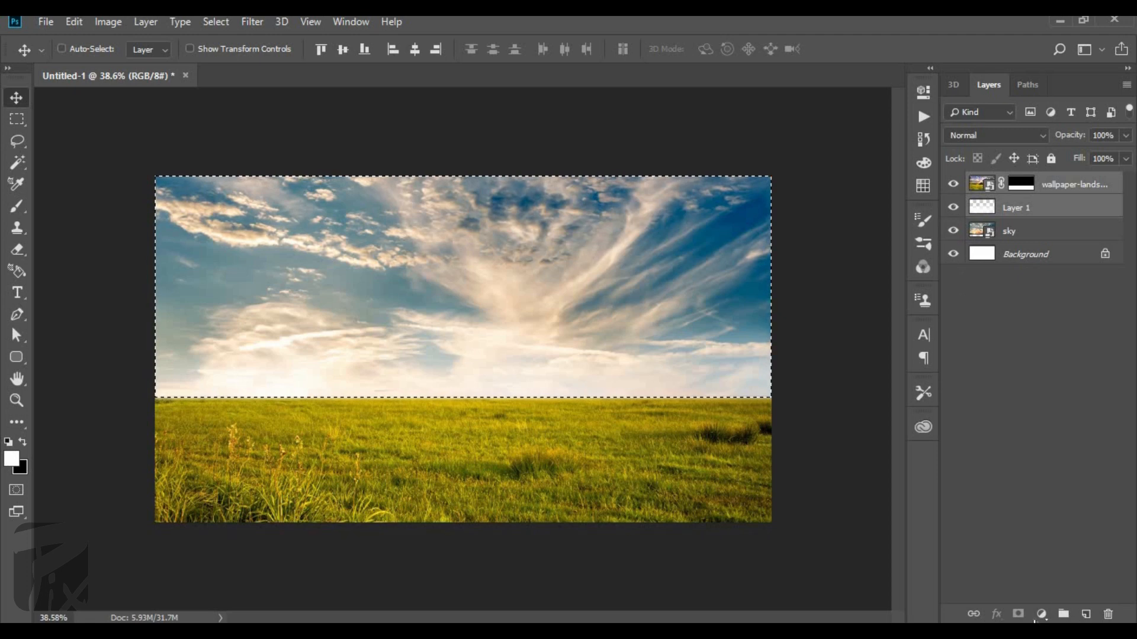
click(1041, 614)
click(1056, 492)
click(876, 86)
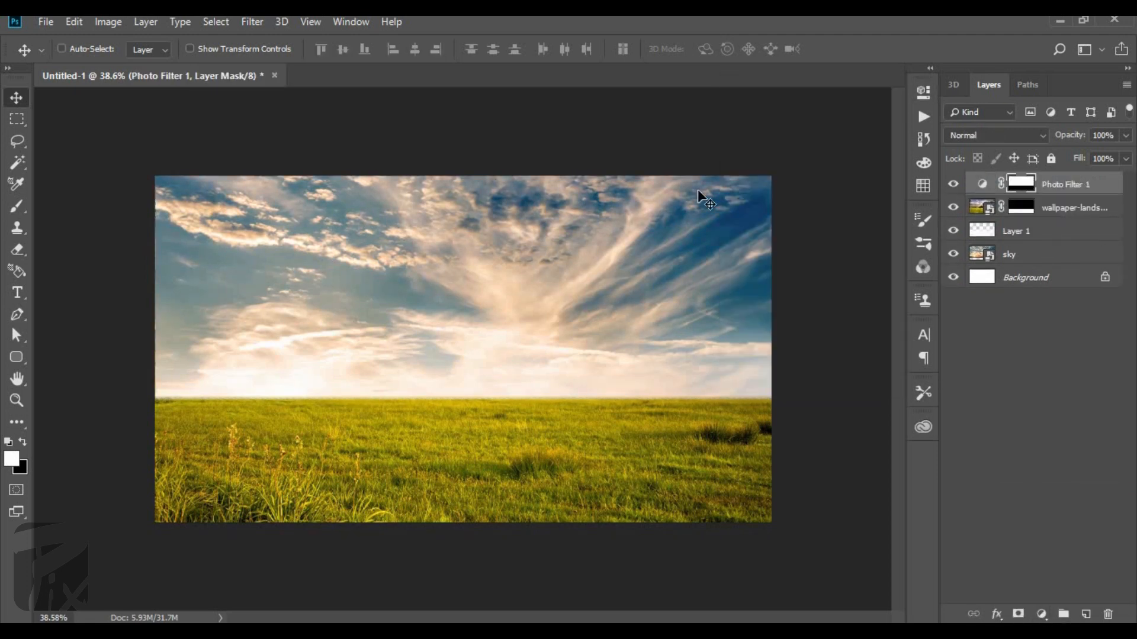
Open the hqdefault turtle image from the Project 15 folder as a separate document.
key(alt+Tab)
drag(474, 207, 1010, 392)
scroll(296, 396, up, 6)
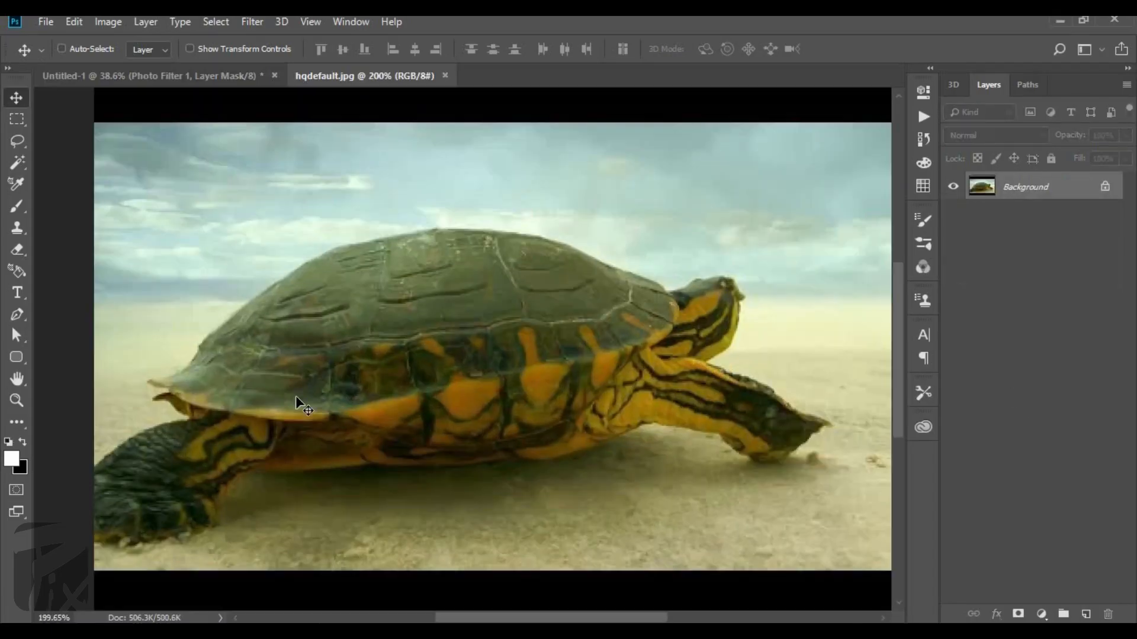
Start a Pen tool path around the turtle, tracing the top of the back leg and the rear edge of the shell.
scroll(296, 395, down, 1)
key(p)
click(132, 461)
scroll(250, 409, up, 4)
mouse_move(182, 425)
mouse_down()
mouse_move(320, 391)
mouse_move(225, 423)
mouse_up()
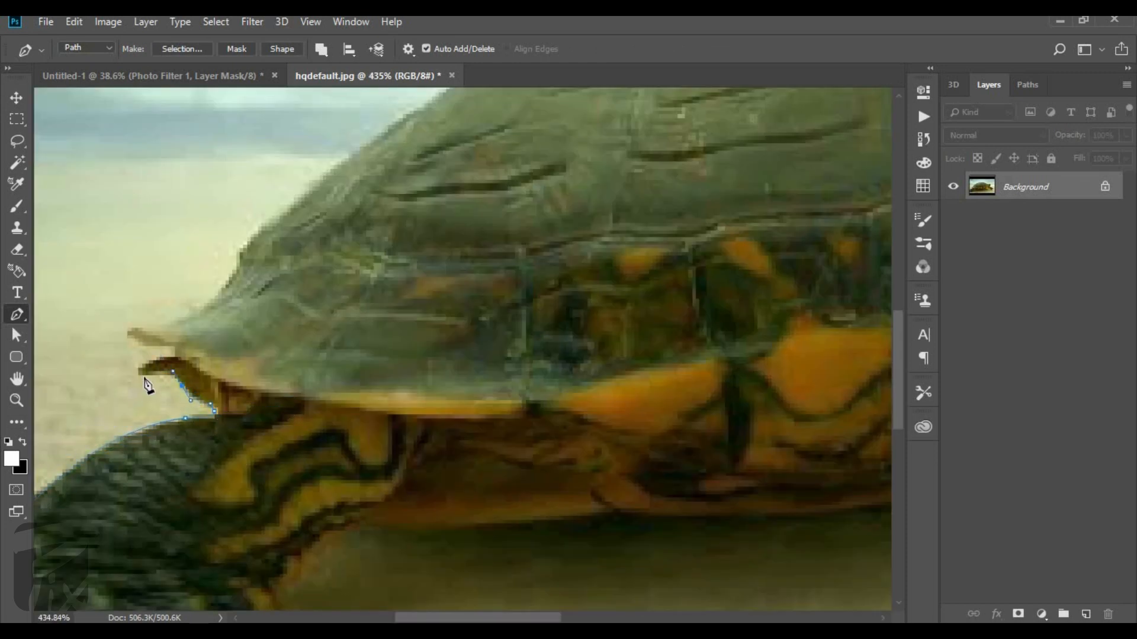
click(302, 205)
Continue the path over the top of the turtle's shell to the back of its head.
scroll(302, 205, down, 3)
drag(361, 175, 122, 453)
drag(200, 380, 236, 364)
drag(424, 329, 492, 328)
drag(635, 362, 682, 383)
drag(744, 405, 428, 354)
click(785, 430)
scroll(414, 381, up, 4)
scroll(414, 382, down, 5)
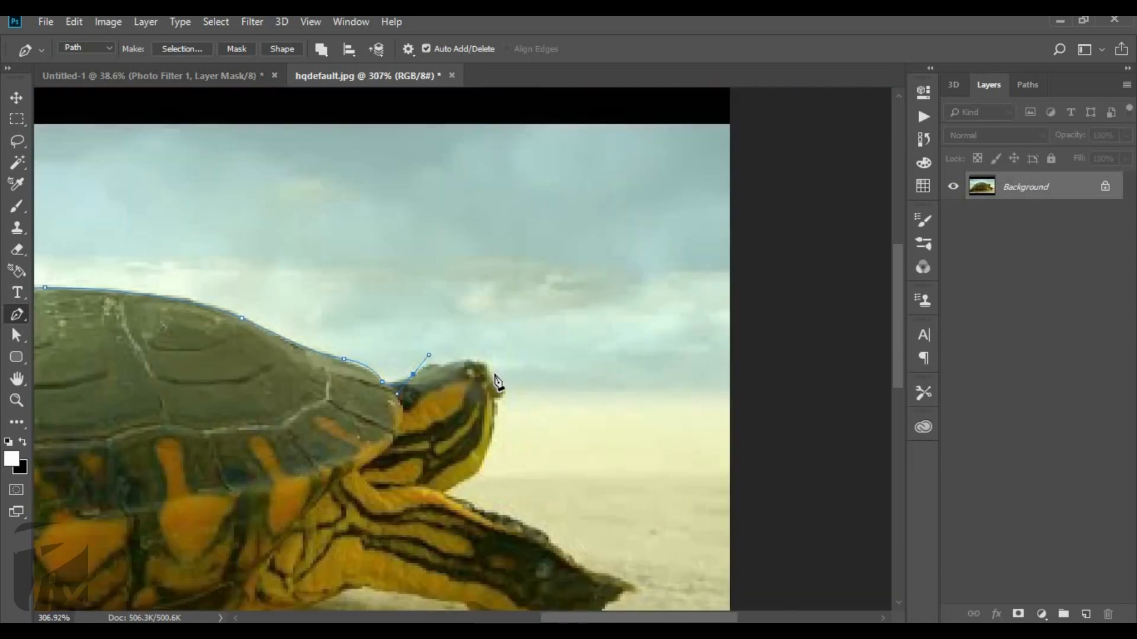
Trace the path around the turtle's head and along the upper edge of the front leg.
click(443, 492)
scroll(443, 492, up, 4)
drag(443, 491, 545, 288)
drag(626, 323, 676, 323)
drag(748, 394, 763, 403)
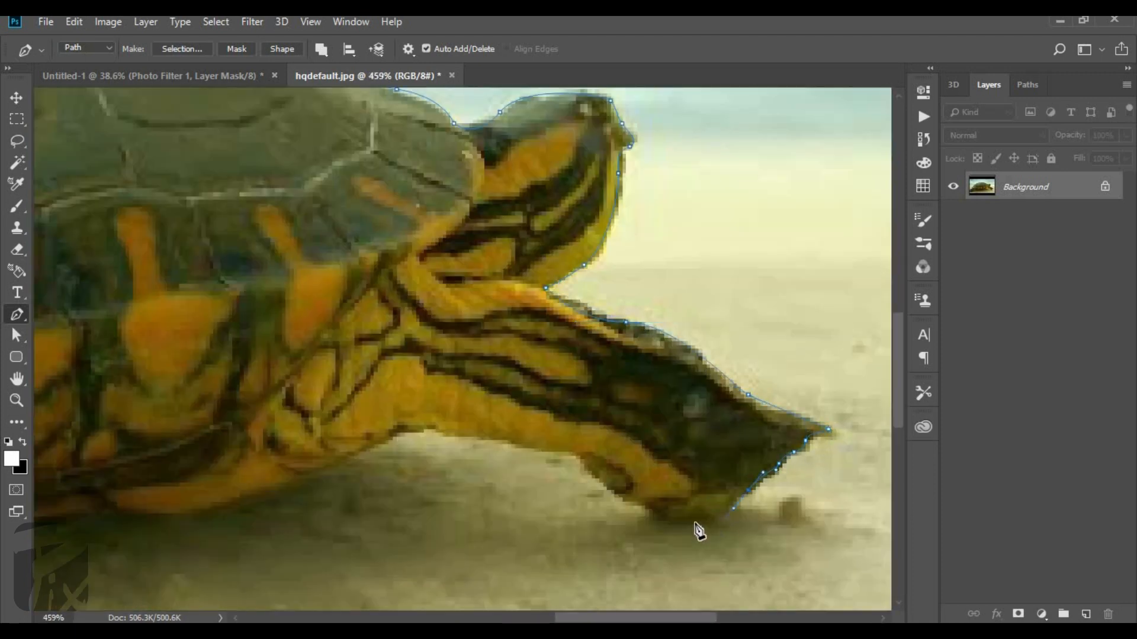
Extend the path along the underside of the front leg and the turtle's belly.
drag(502, 397, 686, 331)
drag(437, 434, 345, 454)
click(295, 438)
drag(245, 450, 221, 448)
drag(217, 435, 629, 361)
drag(415, 384, 235, 399)
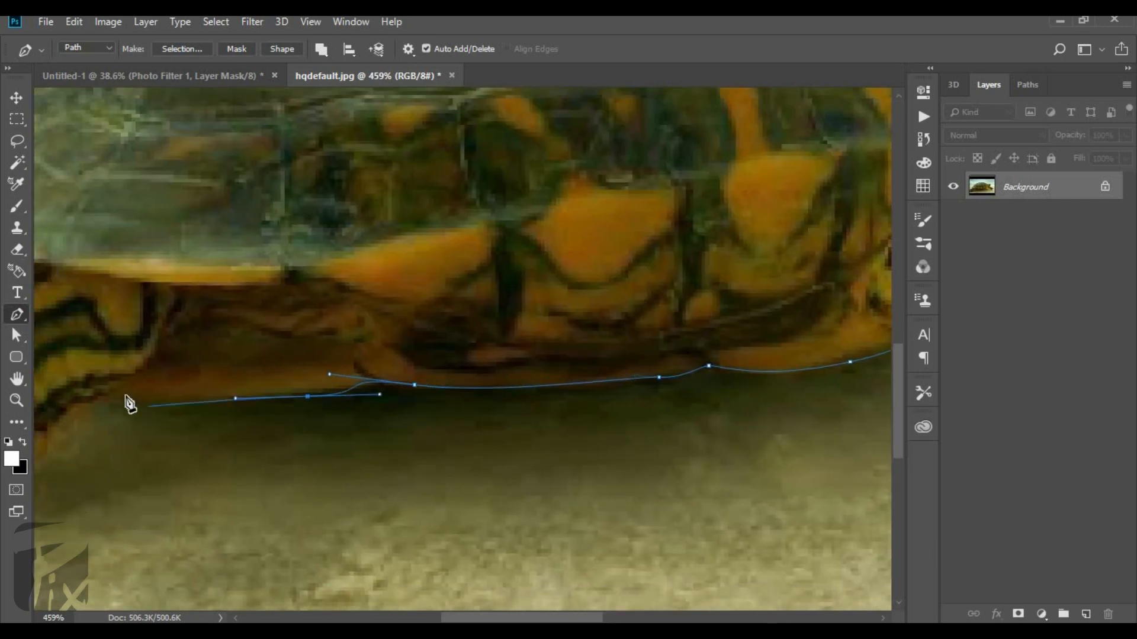
Trace the underside of the turtle's back leg and close the path at its starting point.
drag(123, 393, 95, 394)
drag(95, 398, 472, 287)
click(464, 297)
drag(128, 451, 90, 445)
drag(94, 383, 98, 354)
click(108, 300)
Convert the turtle path to a selection and add a layer mask that hides the background.
key(ctrl+Return)
scroll(107, 306, down, 8)
click(1017, 614)
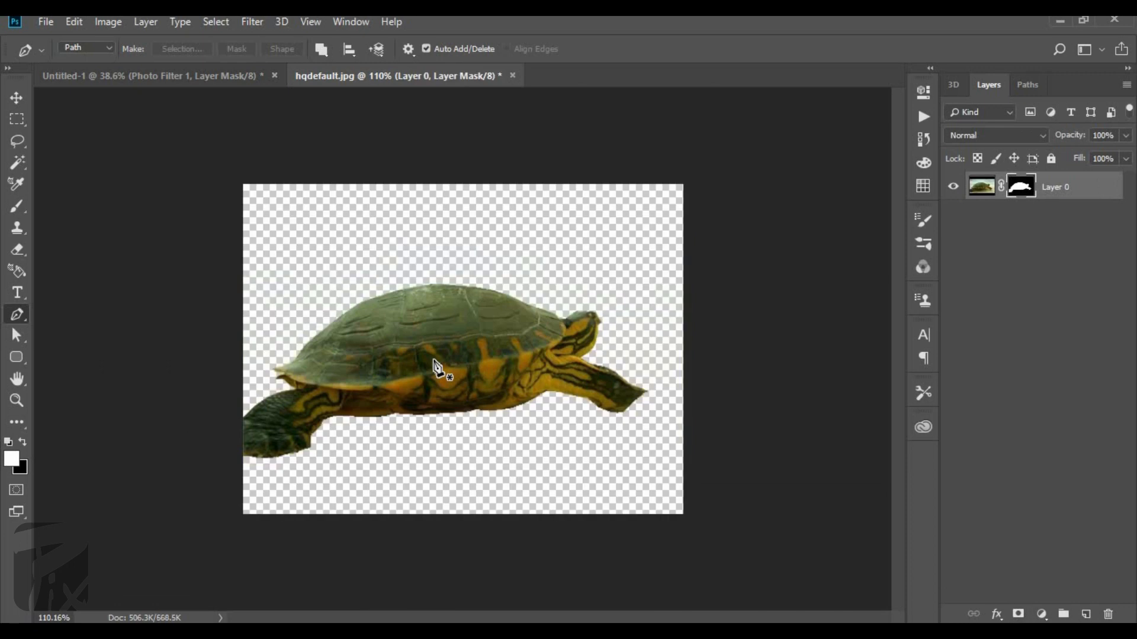
Bring the masked turtle into the Untitled-1 composite over the sky and flip it horizontally.
key(v)
drag(368, 178, 400, 299)
key(ctrl+t)
right_click(402, 302)
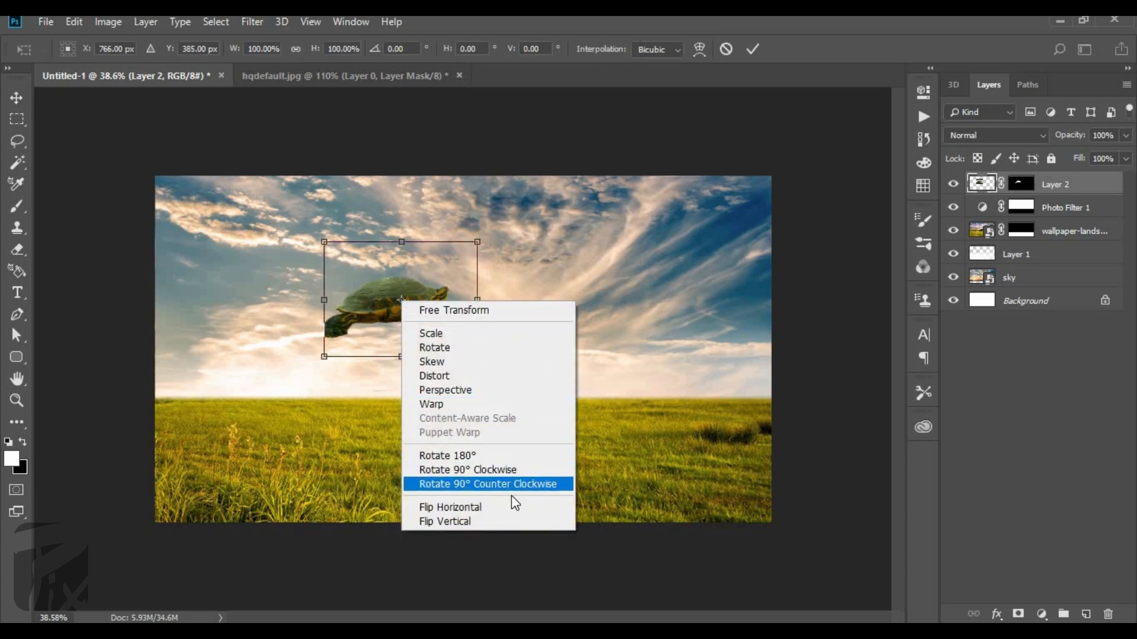
click(503, 507)
Enlarge the turtle to fill the right half of the scene and place its legs on the grass.
drag(414, 320, 708, 426)
drag(615, 347, 336, 136)
drag(421, 311, 371, 412)
scroll(524, 384, up, 3)
scroll(523, 385, down, 2)
drag(524, 382, 617, 412)
drag(346, 245, 234, 161)
key(Return)
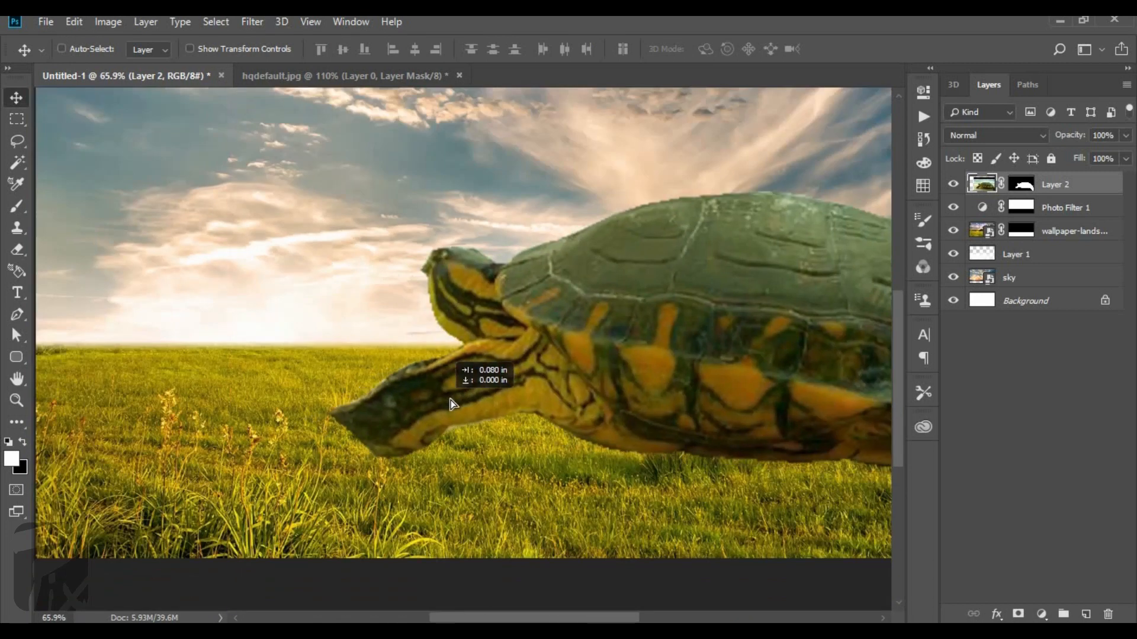
scroll(335, 389, up, 2)
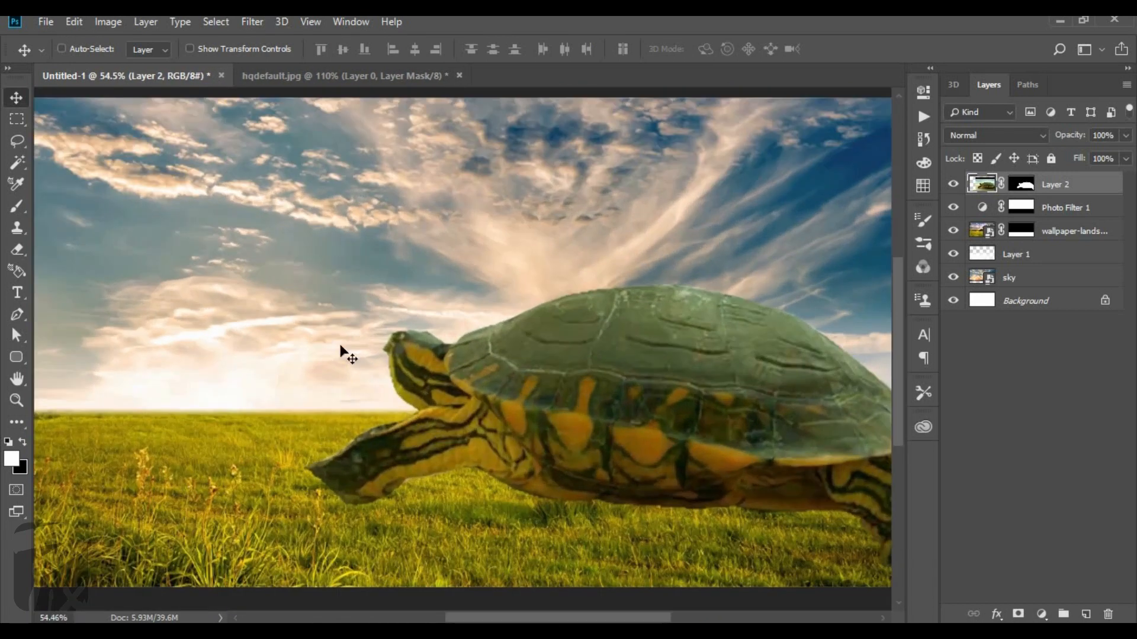
Add a new layer beneath the turtle layer and paint a black shadow on the grass under its body.
scroll(335, 388, down, 1)
click(1065, 208)
click(1086, 615)
click(16, 207)
click(23, 443)
key(bracketleft)
mouse_move(356, 462)
mouse_down()
mouse_move(659, 474)
mouse_move(800, 515)
mouse_up()
scroll(761, 477, down, 2)
Apply a Gaussian Blur with a radius of 48.4 pixels to the painted shadow under the turtle.
click(252, 22)
mouse_move(255, 206)
click(516, 270)
drag(959, 360, 946, 361)
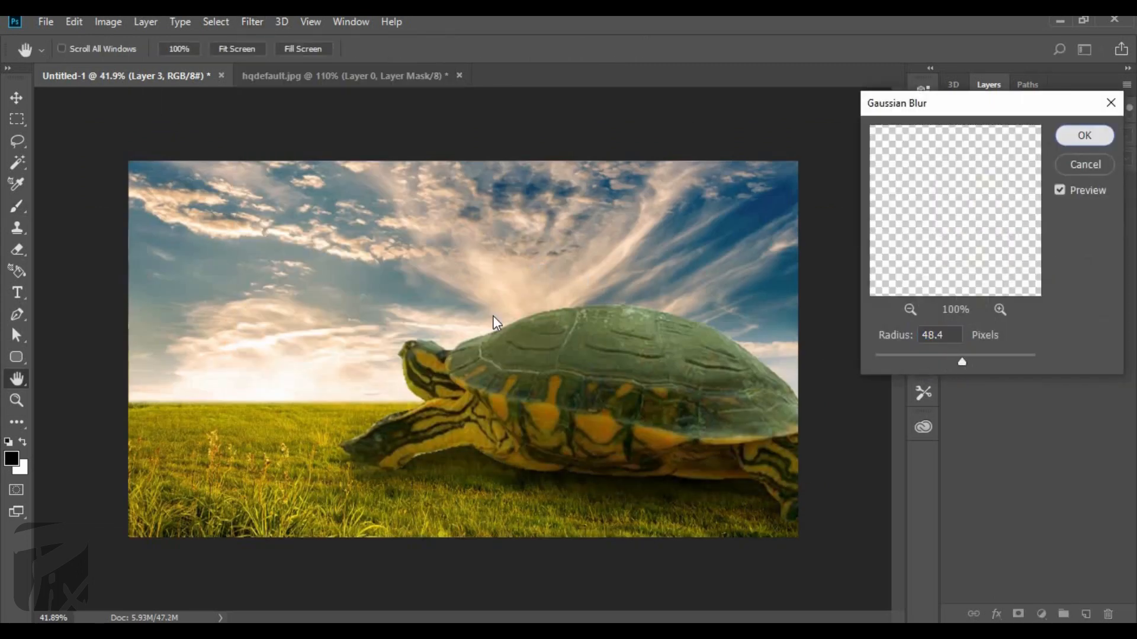
click(1084, 135)
Erase the excess shadow on the grass in front of the turtle with a soft 250 px eraser.
key(e)
scroll(381, 533, up, 1)
key(bracketright)
drag(422, 557, 455, 530)
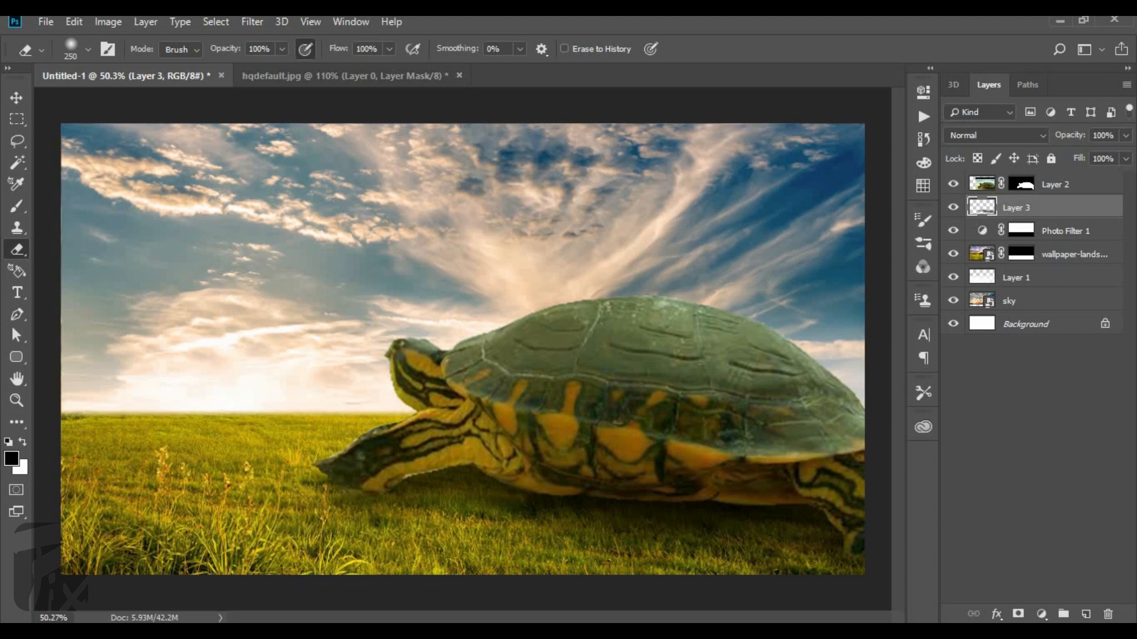
scroll(454, 530, down, 3)
scroll(272, 486, up, 2)
scroll(296, 474, down, 1)
scroll(356, 450, up, 6)
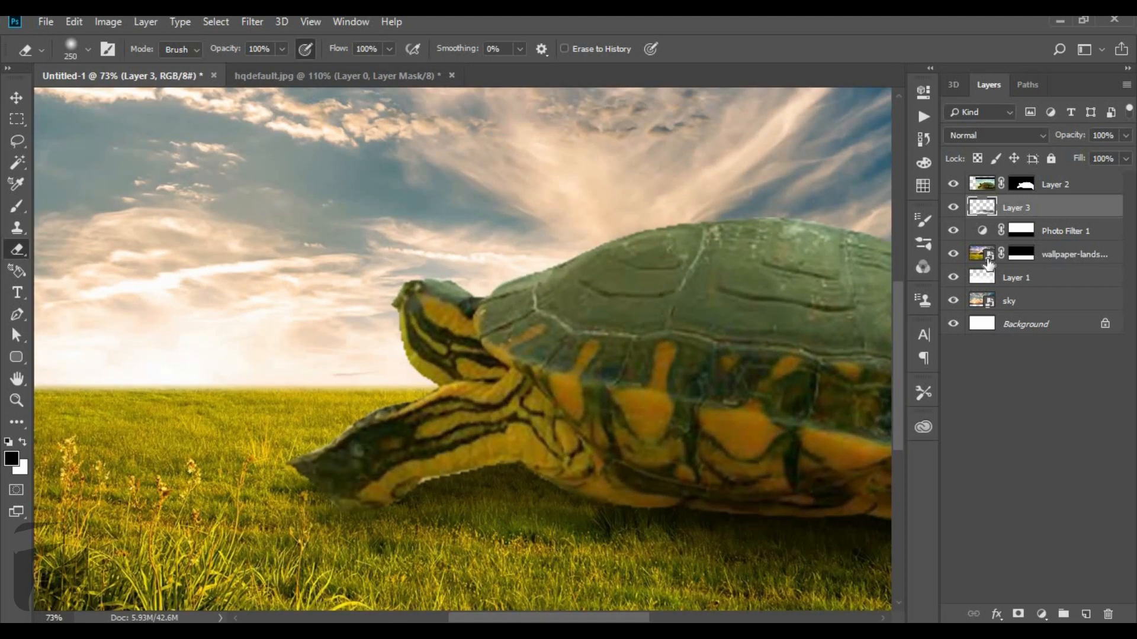
Target the turtle's layer mask and choose the KYLE Ultimate Pencil Hard brush at 8 px.
click(1021, 185)
scroll(361, 352, up, 2)
click(17, 207)
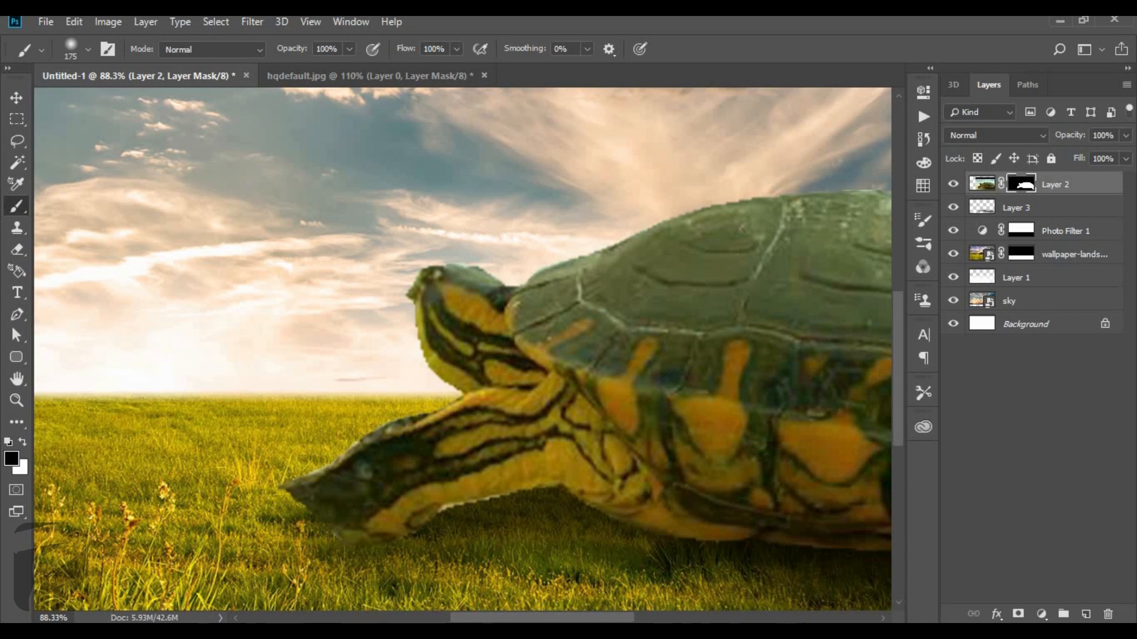
right_click(283, 352)
scroll(393, 541, down, 3)
scroll(394, 560, down, 8)
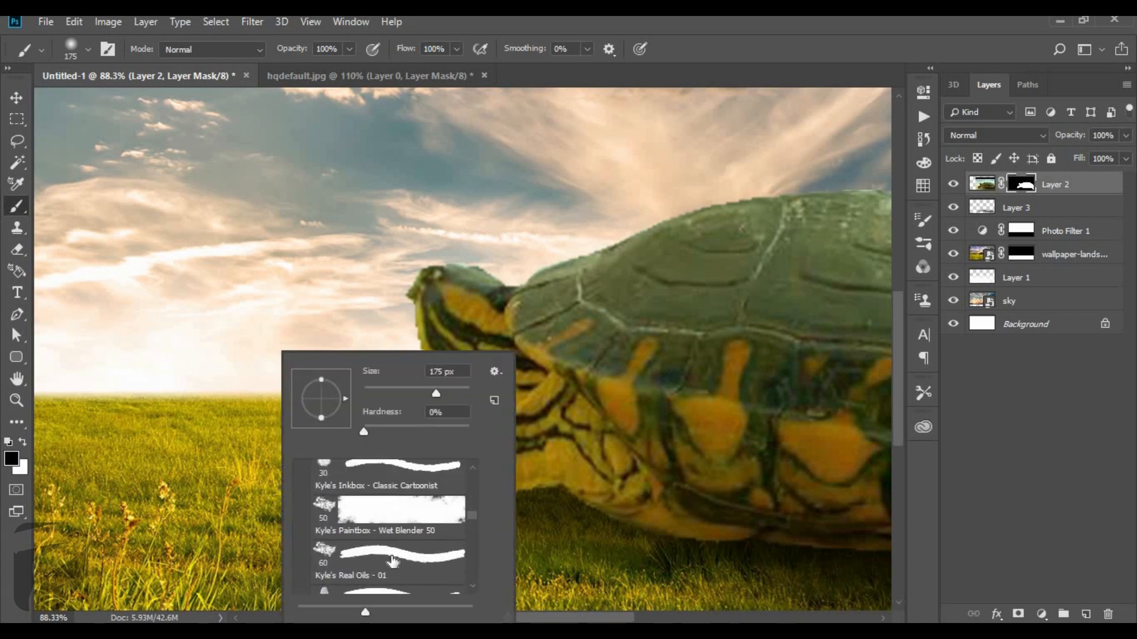
scroll(394, 560, down, 3)
scroll(367, 492, up, 5)
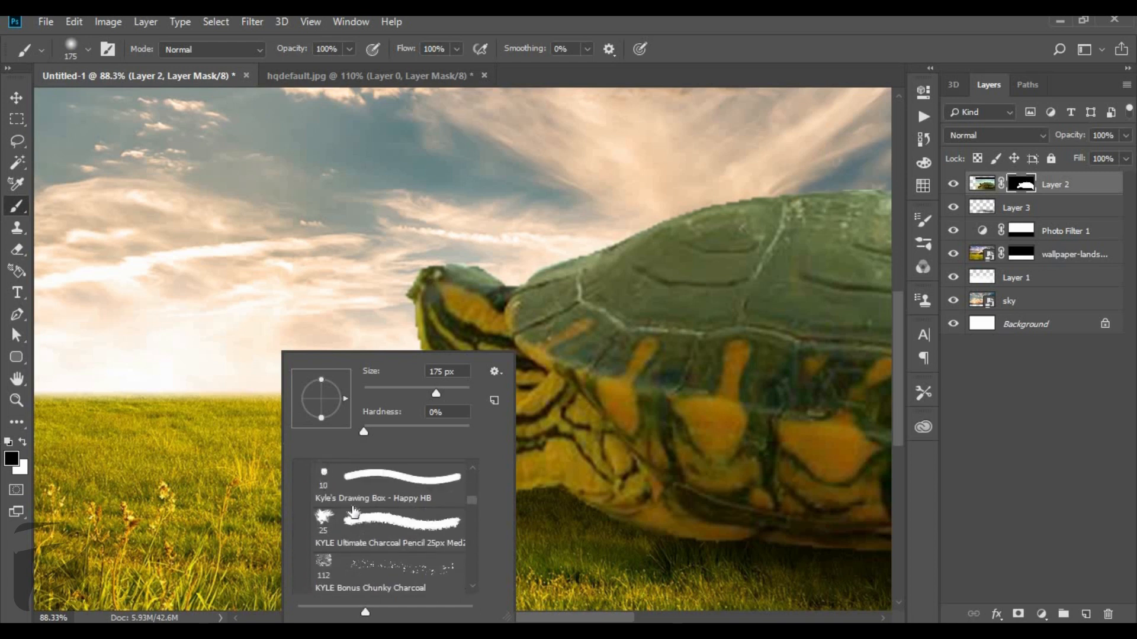
scroll(351, 517, up, 1)
click(355, 530)
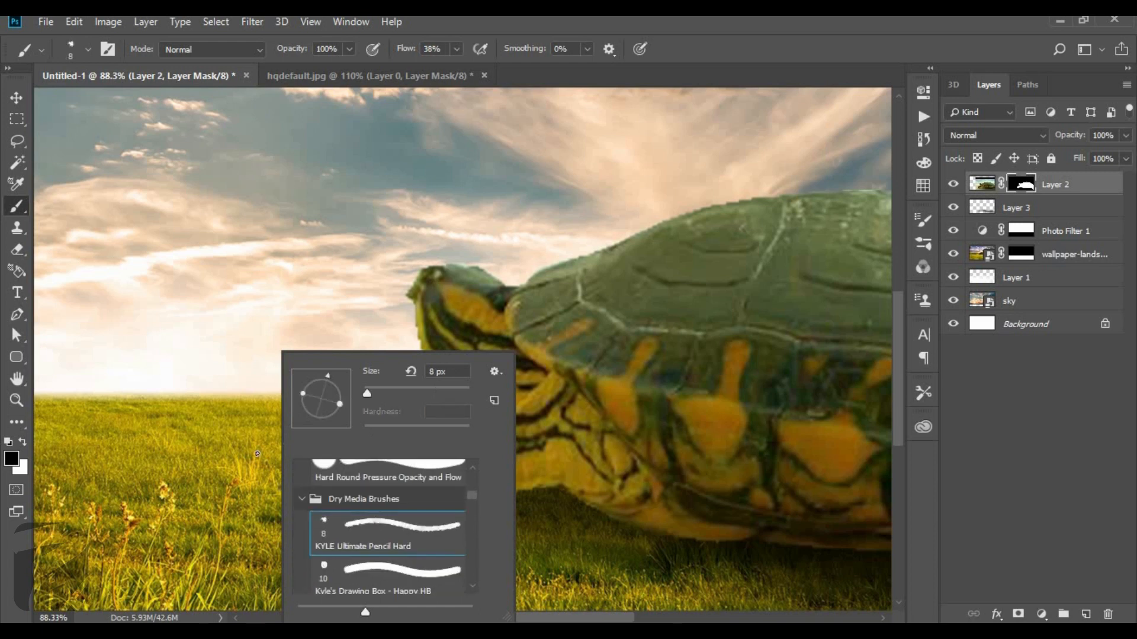
click(697, 35)
Paint black on the turtle's mask along the front foot to blend its edge into the grass.
scroll(421, 406, up, 5)
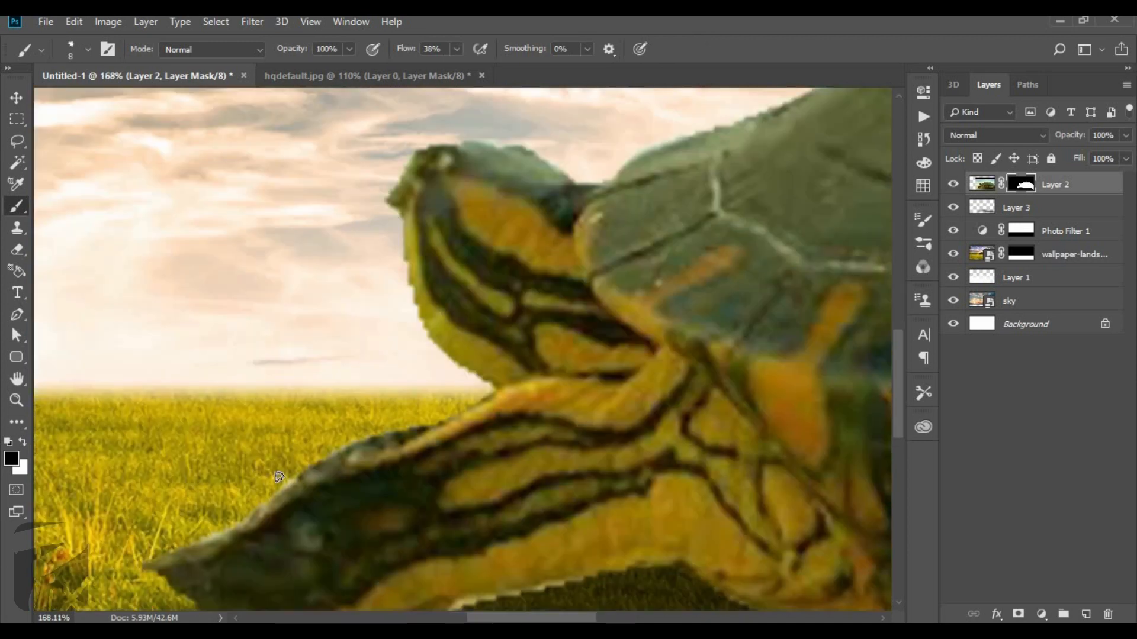
scroll(363, 419, down, 2)
drag(364, 418, 421, 343)
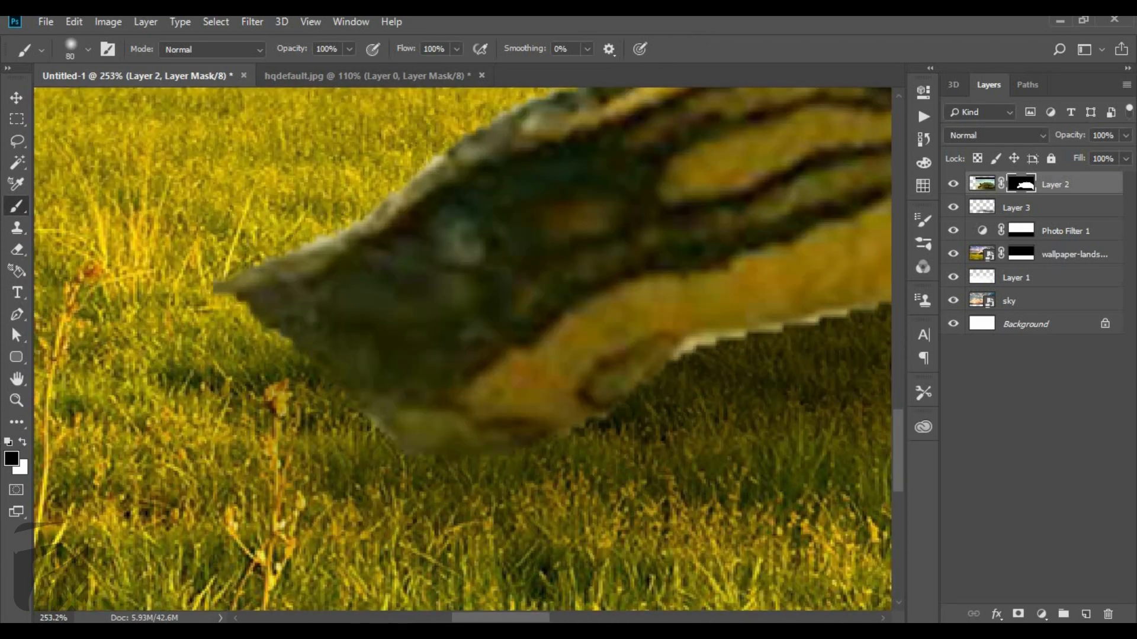
mouse_move(231, 314)
mouse_down()
mouse_move(314, 338)
mouse_move(532, 483)
mouse_move(439, 431)
mouse_up()
scroll(592, 450, down, 5)
key(bracketright)
key(bracketright)
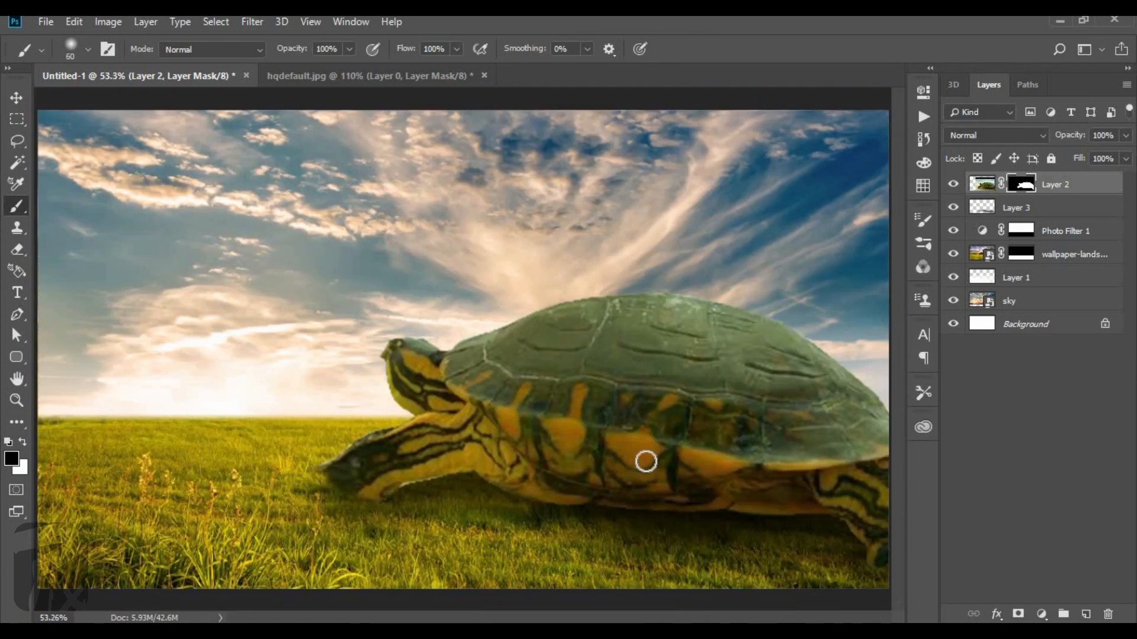
Blend the back foot and the front foot's lower edge into the grass on the mask with a soft 60 px brush.
scroll(645, 462, up, 3)
drag(770, 533, 355, 177)
scroll(787, 402, up, 2)
drag(799, 373, 779, 370)
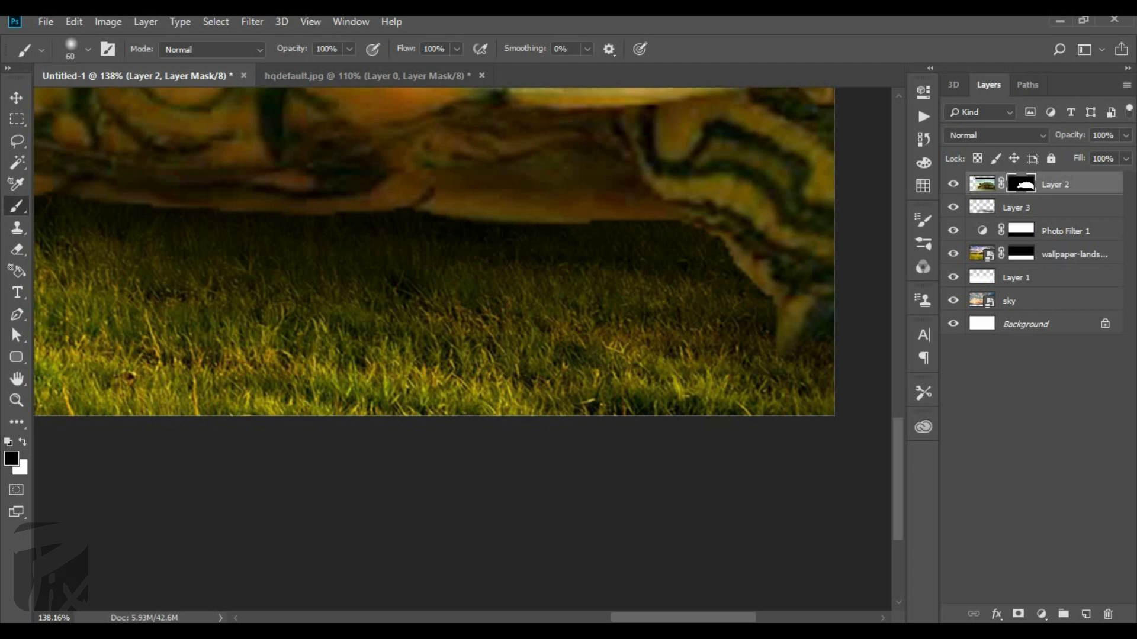
scroll(503, 331, down, 5)
scroll(268, 233, up, 11)
drag(367, 367, 858, 438)
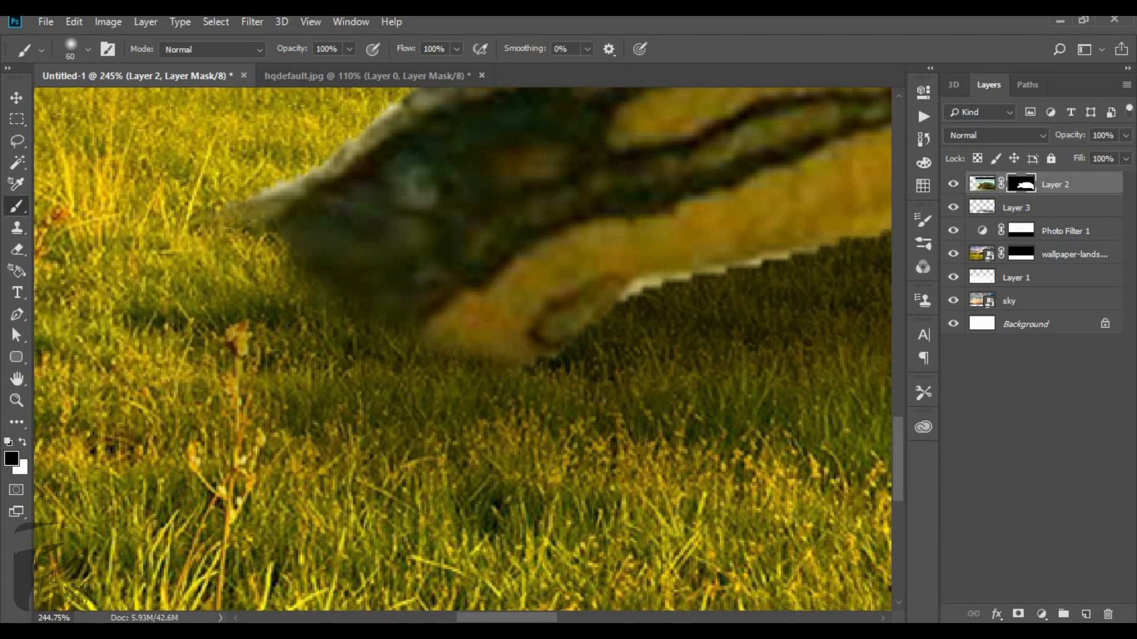
Add a new layer above the turtle and paint a thin black line along the front foot's lower edge with a 9 px brush.
click(1081, 614)
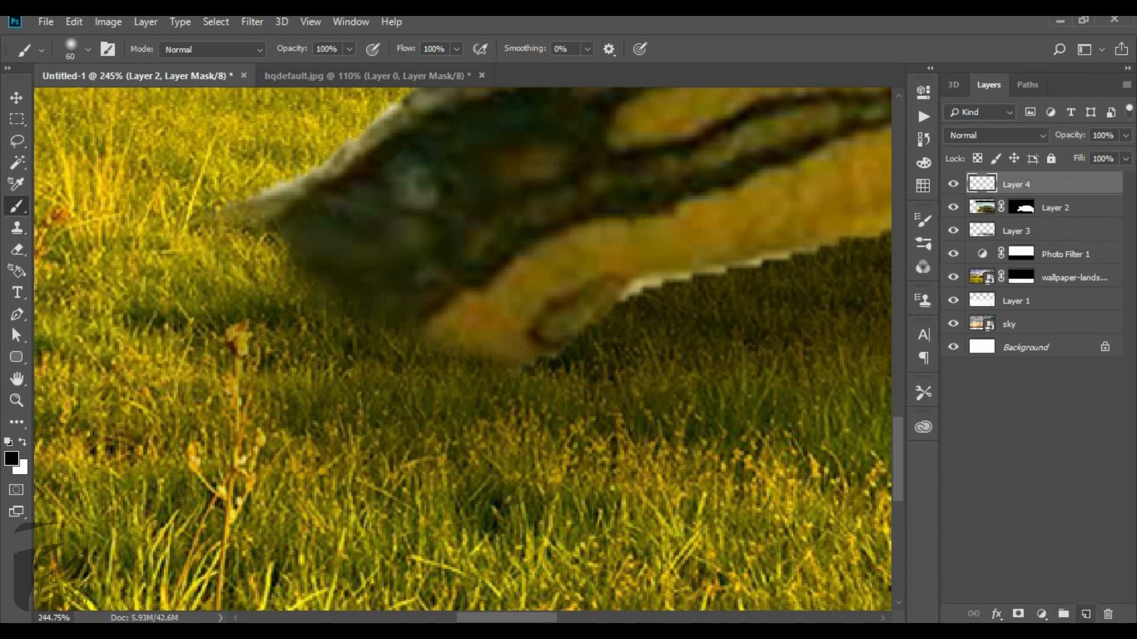
click(253, 238)
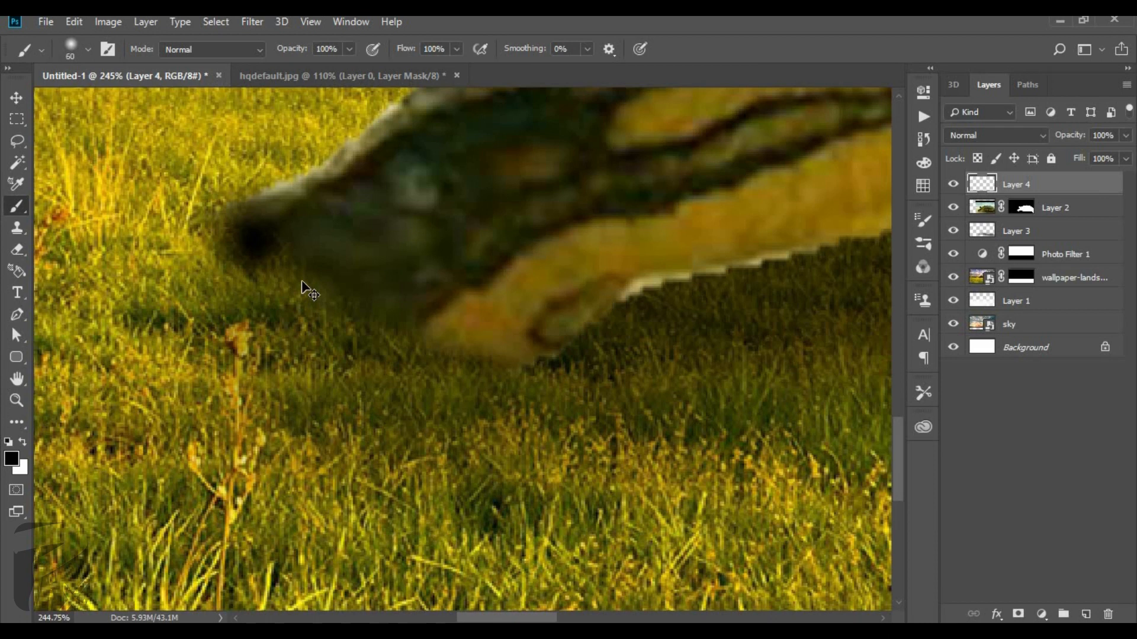
key(ctrl+z)
click(296, 219)
key(ctrl+z)
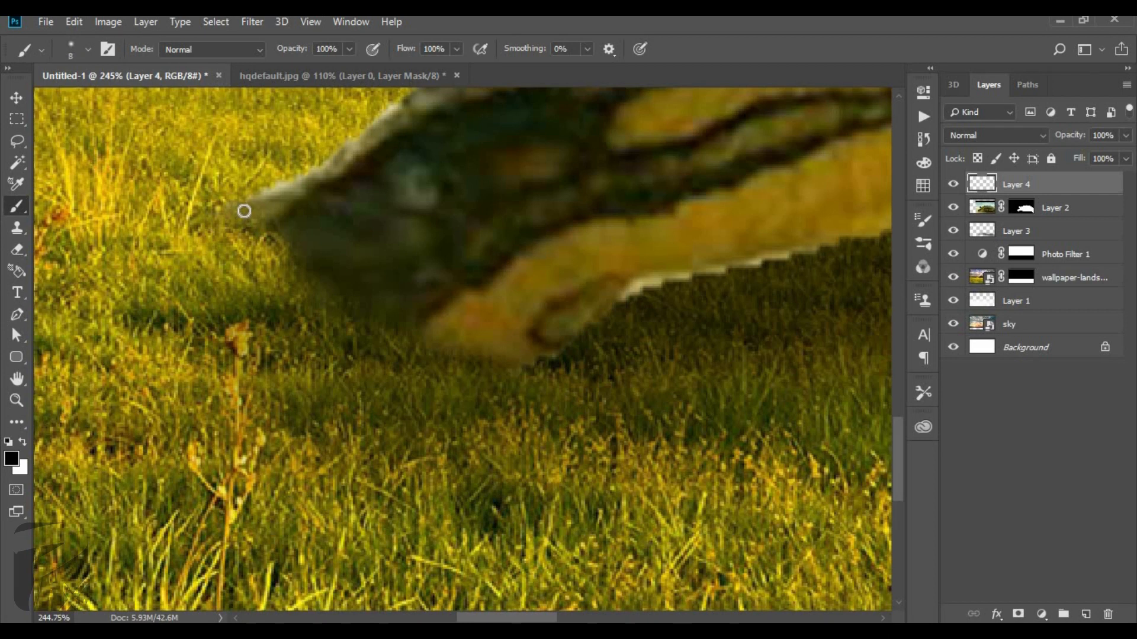
mouse_move(273, 230)
mouse_down()
mouse_move(358, 310)
mouse_move(512, 363)
mouse_up()
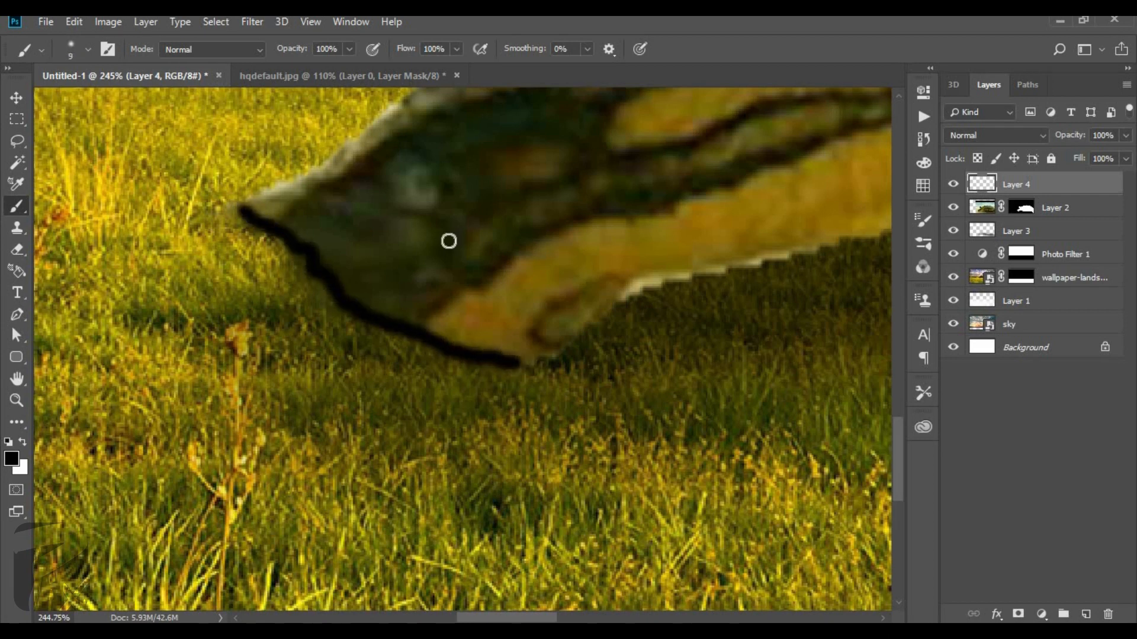
Apply a Gaussian Blur with a radius of about 7 pixels to the black line under the front foot.
click(269, 22)
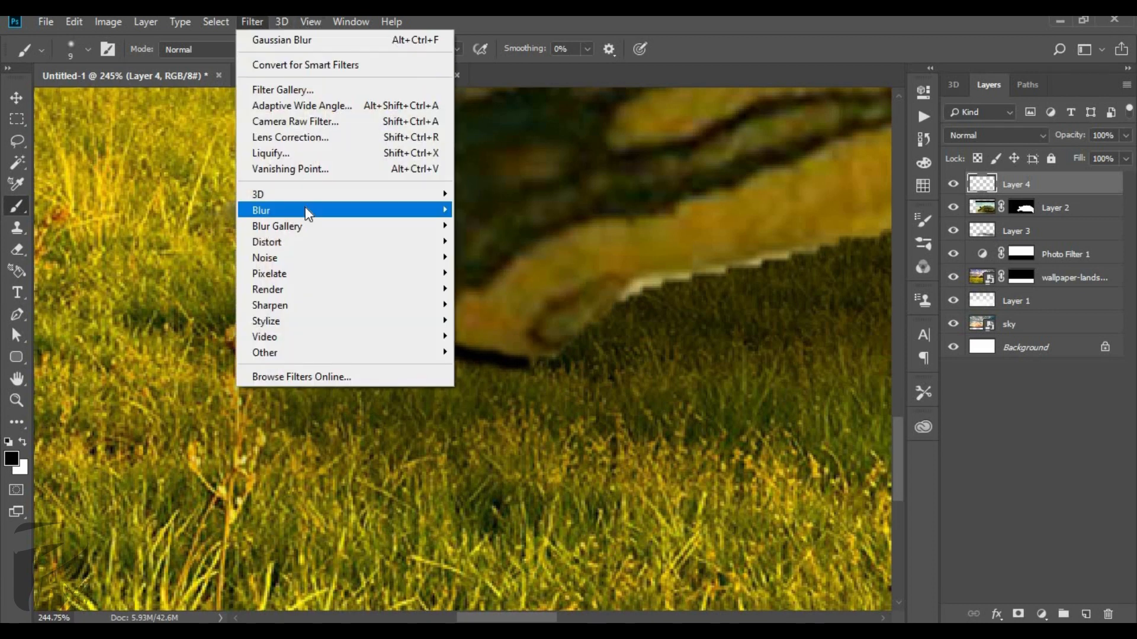
mouse_move(305, 208)
click(478, 275)
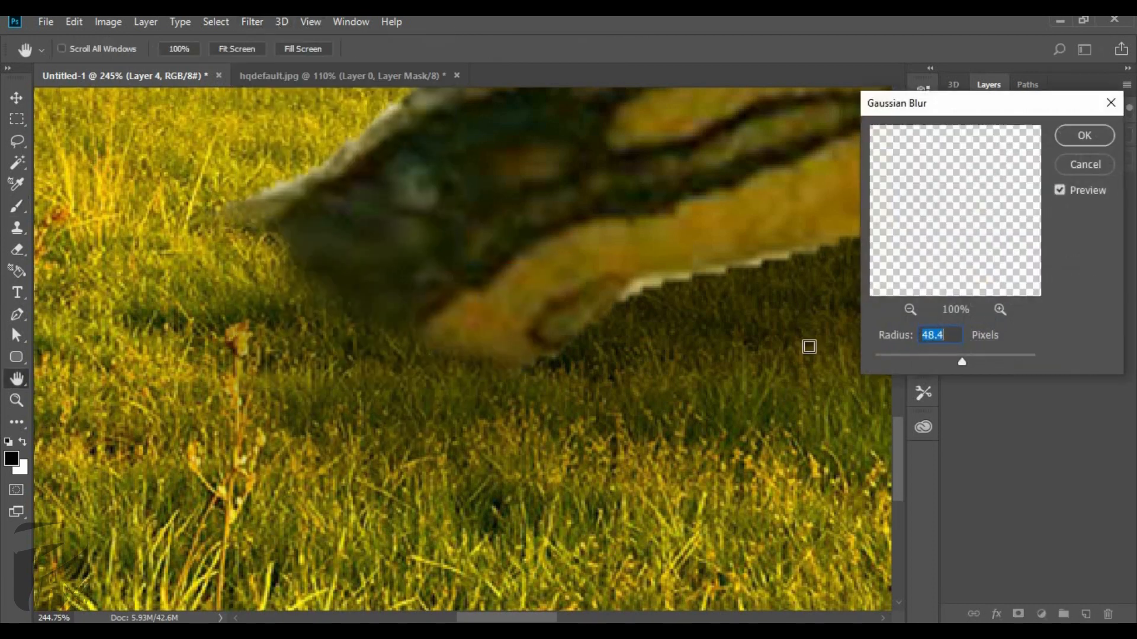
click(922, 361)
drag(925, 364, 933, 365)
click(927, 367)
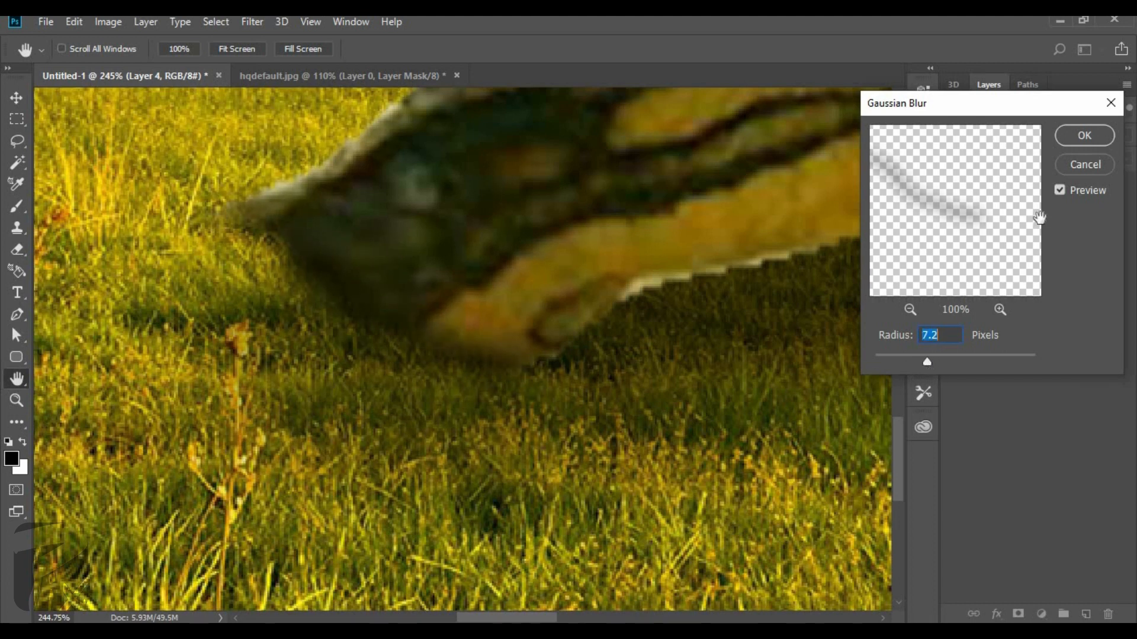
drag(930, 365, 929, 364)
click(1080, 144)
drag(438, 246, 94, 265)
scroll(94, 266, down, 7)
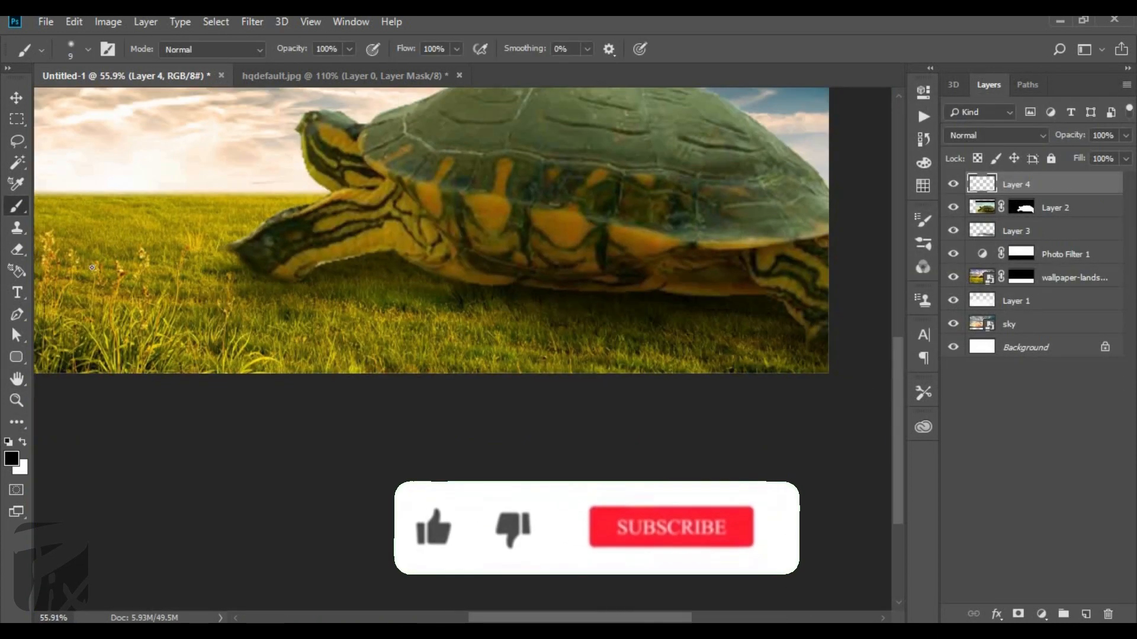
scroll(314, 427, up, 10)
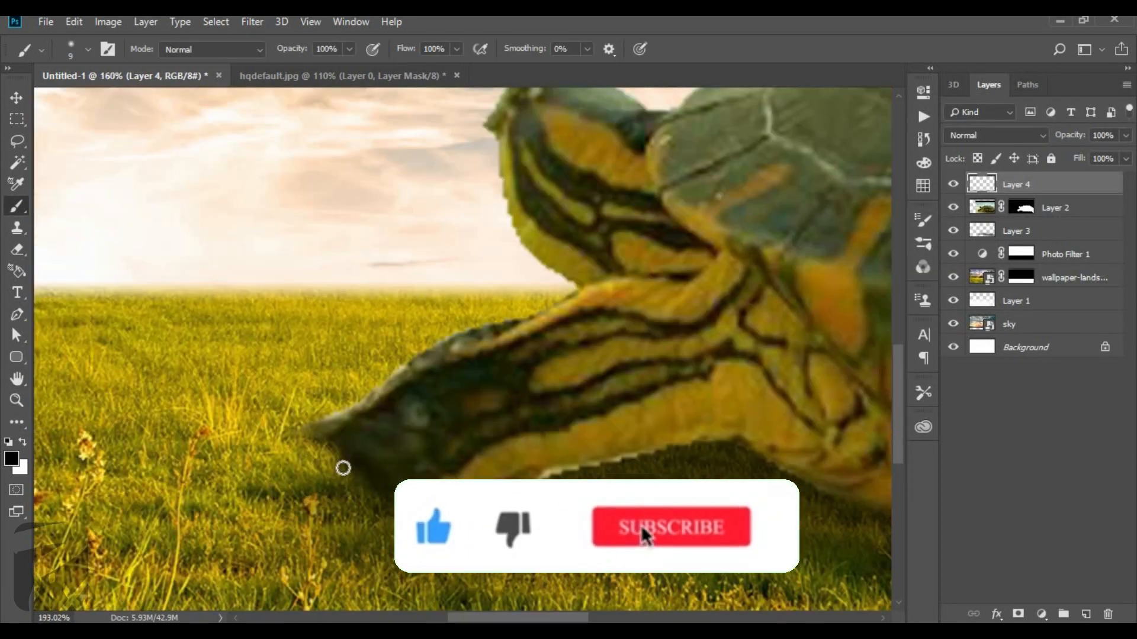
scroll(256, 372, down, 12)
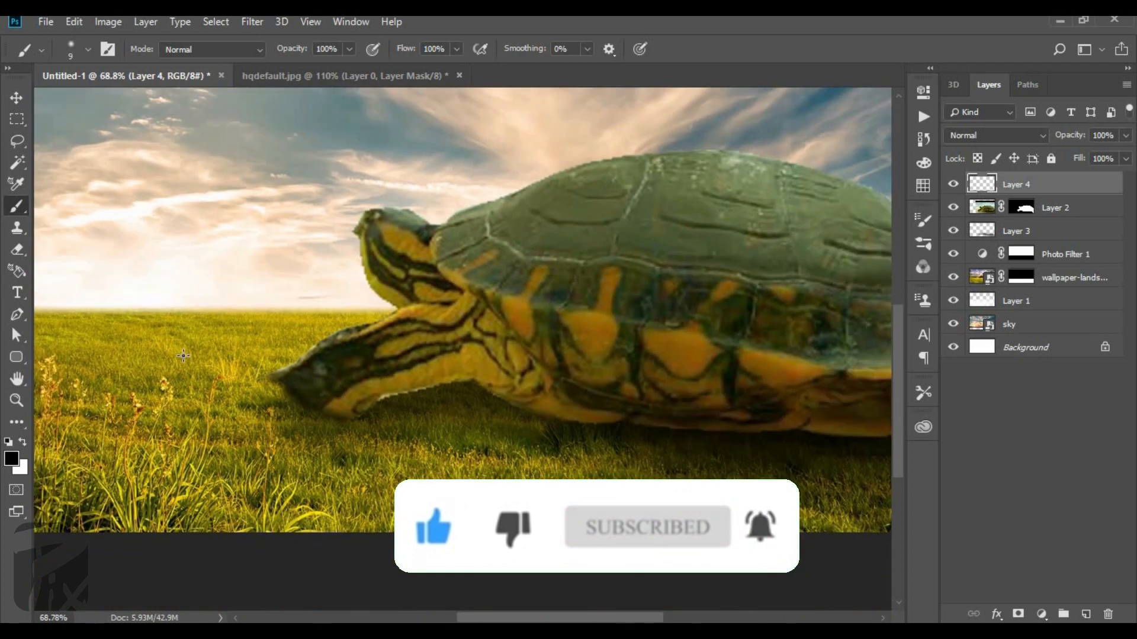
scroll(501, 371, up, 4)
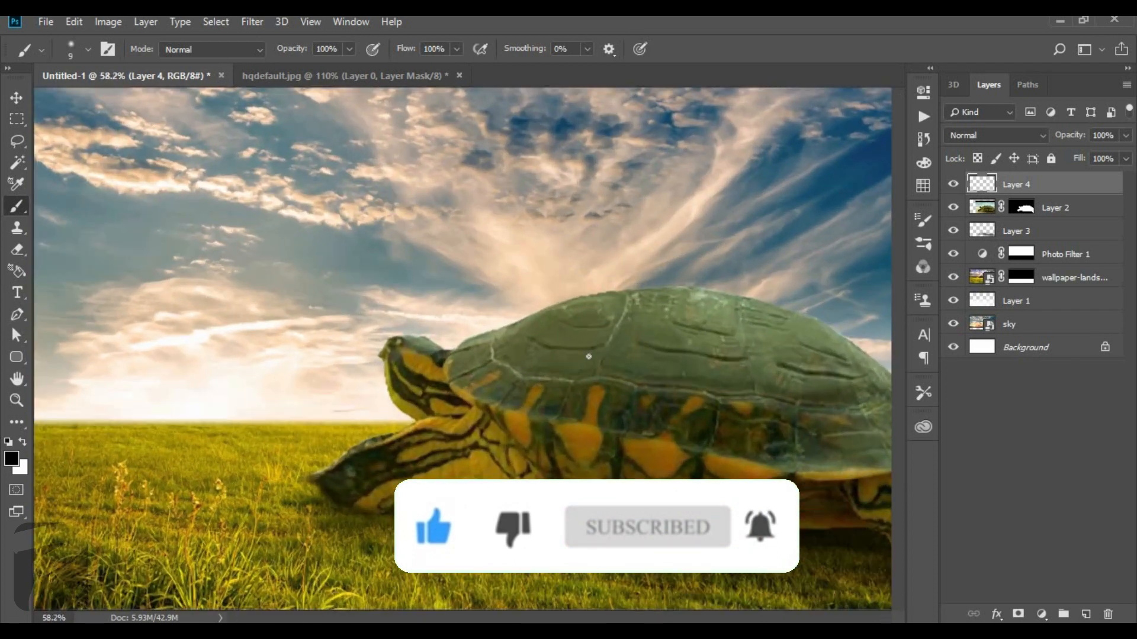
Place the 219570-architecture-castle hill image from the Project 15 folder into the composite and rasterize its layer.
key(alt+Tab)
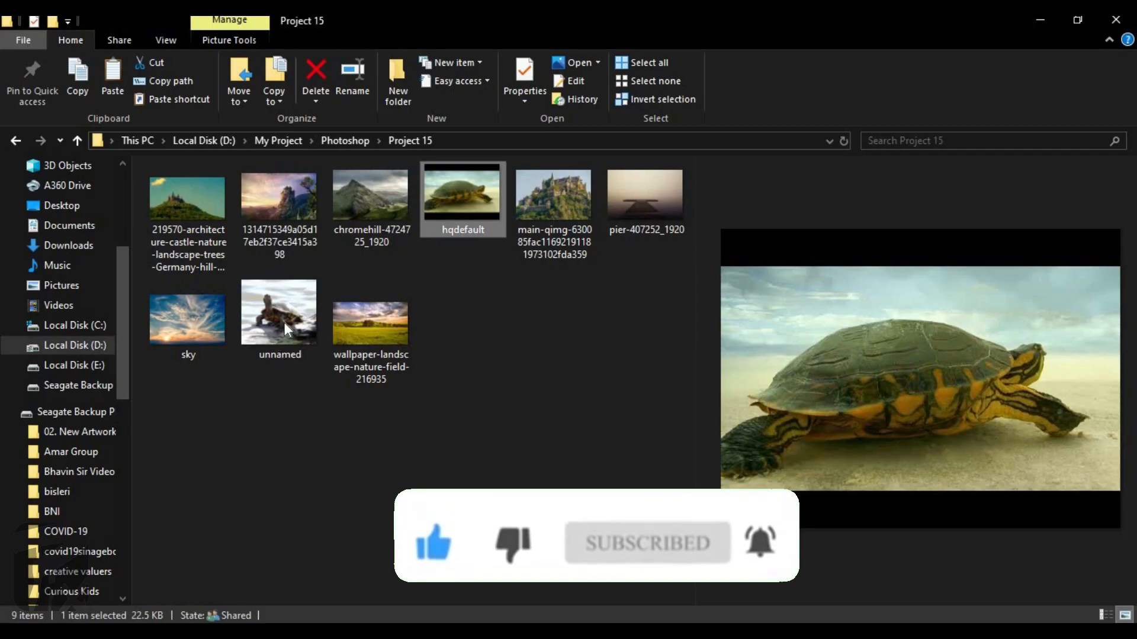
drag(194, 205, 265, 307)
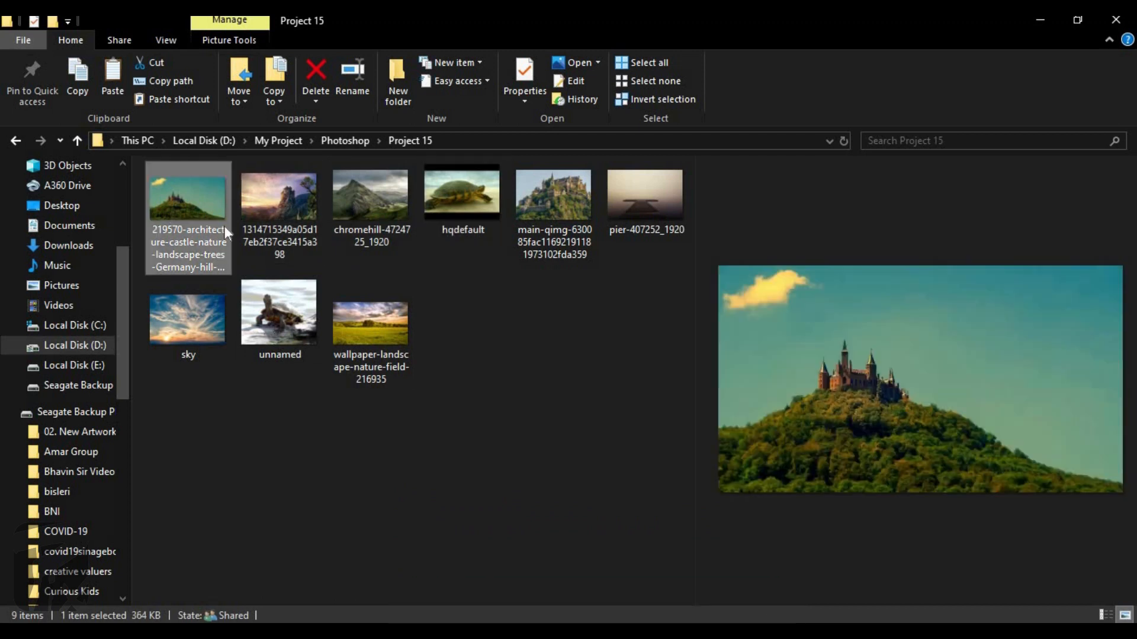
drag(197, 208, 468, 286)
key(alt+Tab)
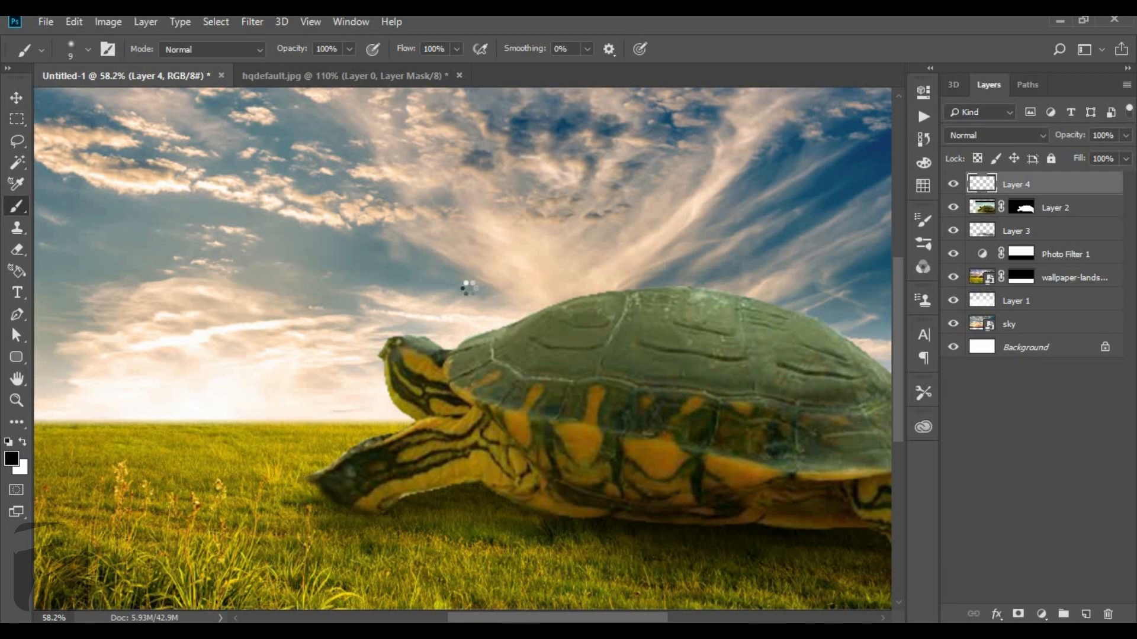
key(Return)
key(b)
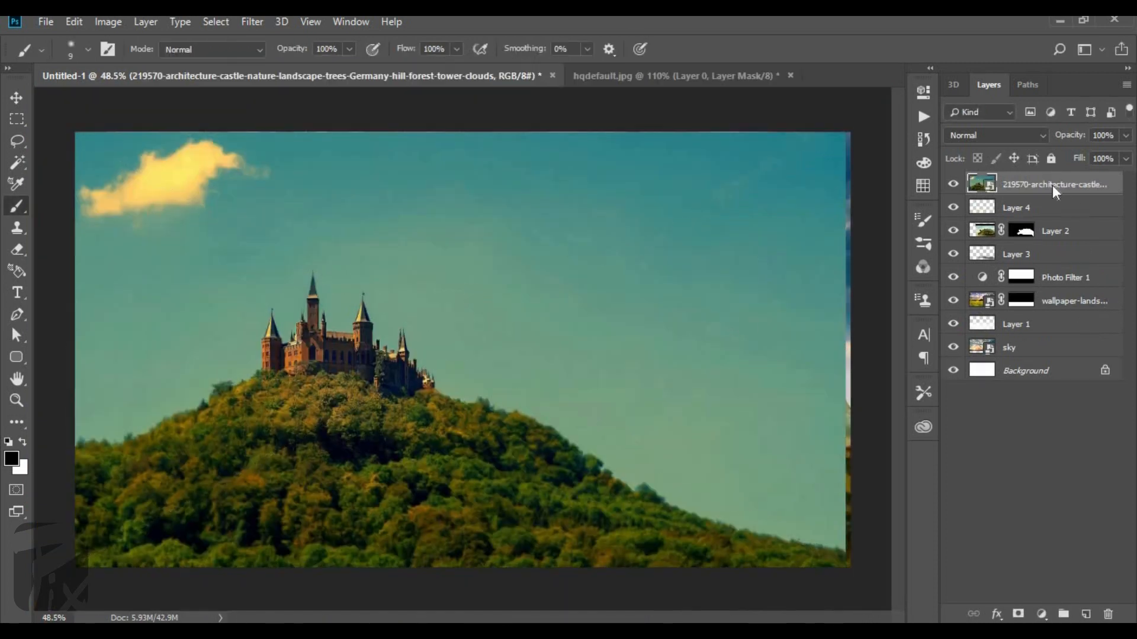
right_click(1054, 185)
click(917, 291)
Scale the castle image to about 74% and position its hill over the turtle's shell.
key(ctrl+t)
drag(131, 161, 464, 348)
drag(574, 387, 603, 225)
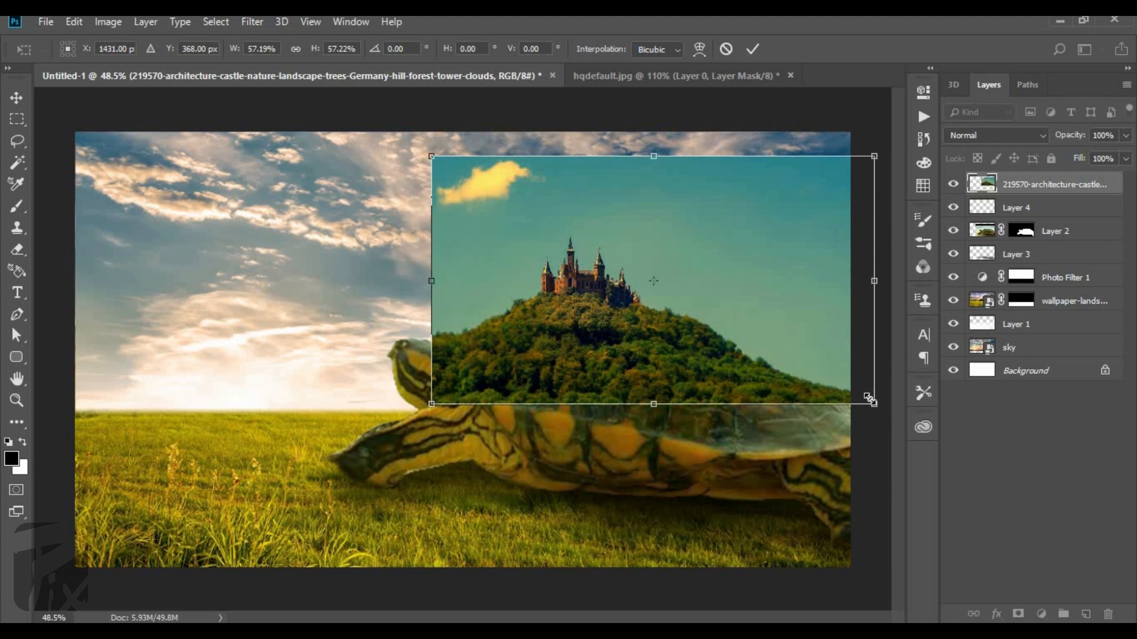
drag(873, 403, 1004, 476)
drag(815, 360, 846, 299)
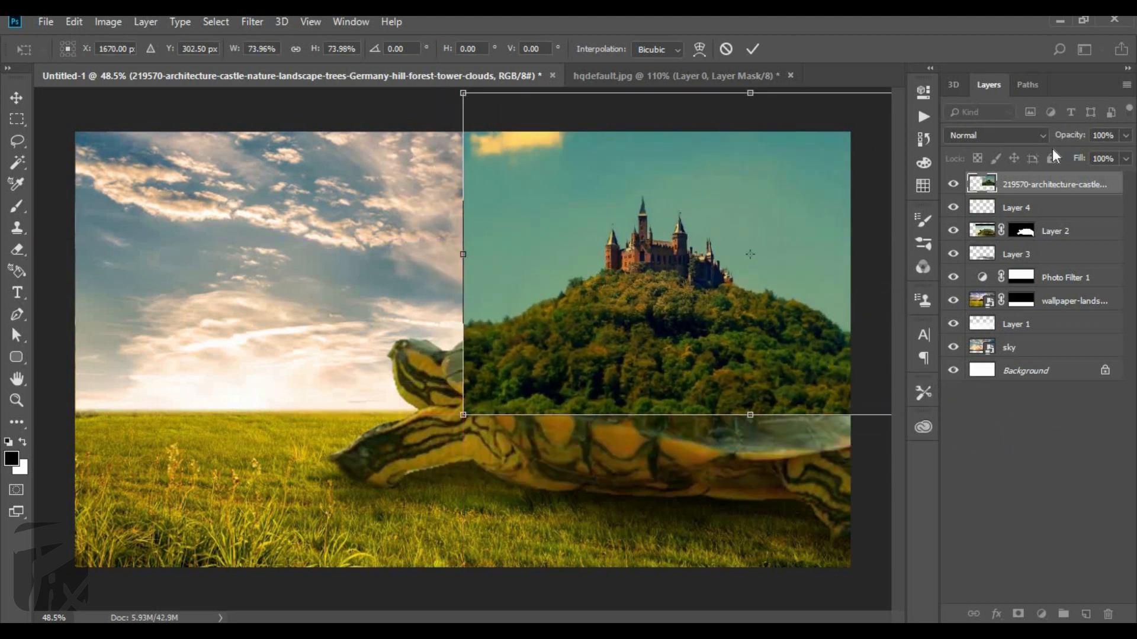
Lower the castle layer's opacity to 62% and shift the image so the hill lines up with the shell.
drag(1028, 142, 1027, 142)
scroll(609, 332, up, 4)
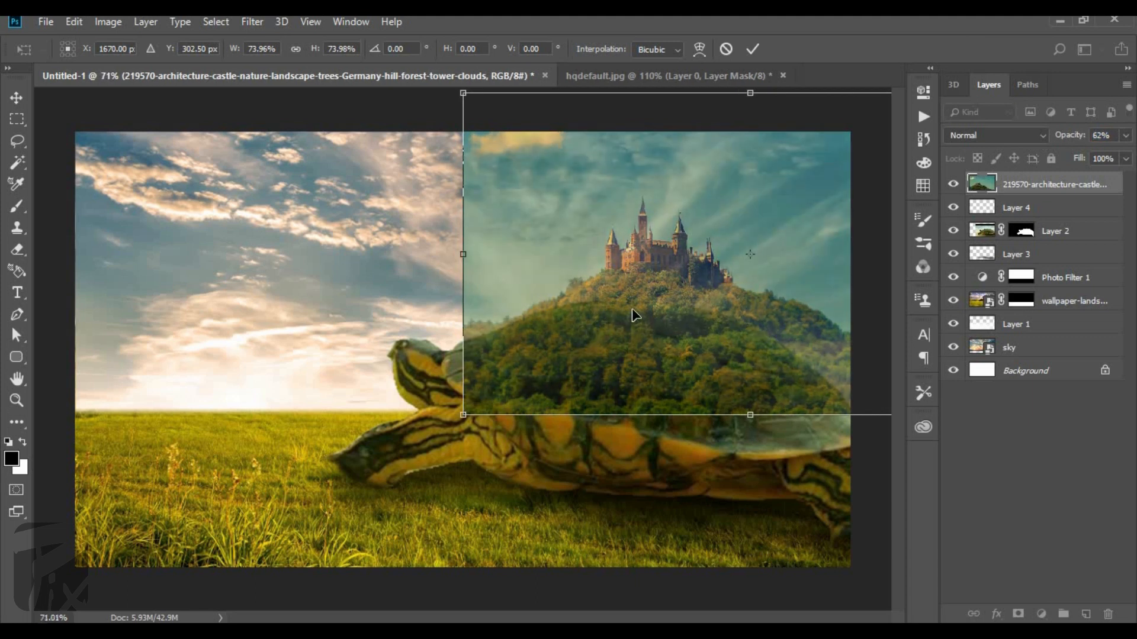
drag(650, 313, 631, 331)
Warp the castle image so the hill's slopes and base follow the curve of the turtle's shell, and apply the transform.
key(ctrl+0)
scroll(823, 402, up, 2)
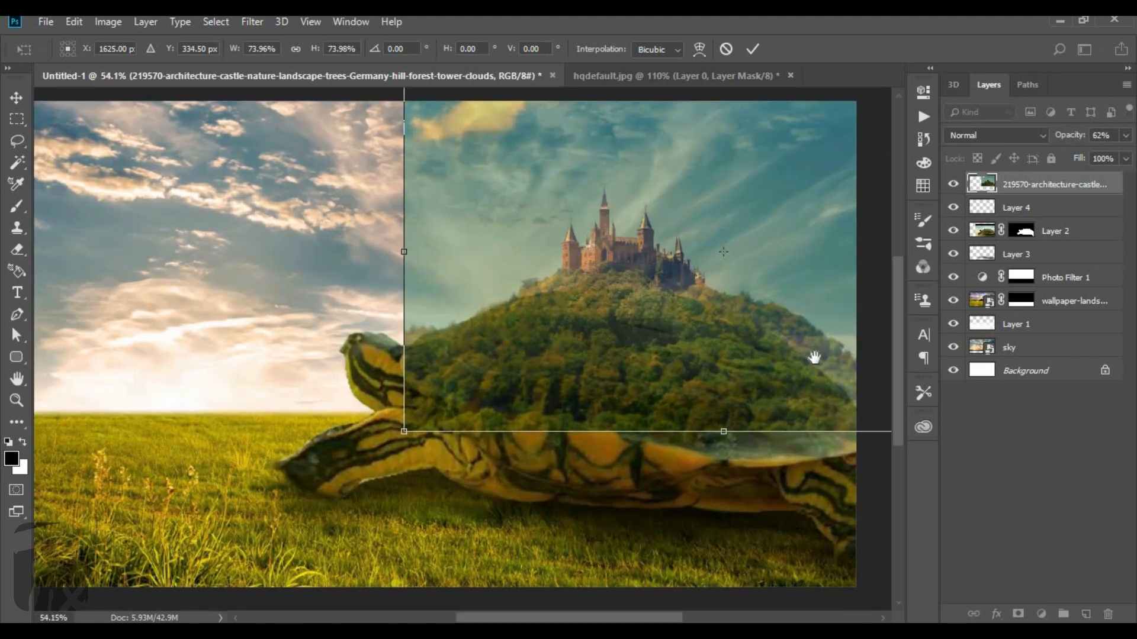
scroll(543, 352, up, 2)
right_click(536, 357)
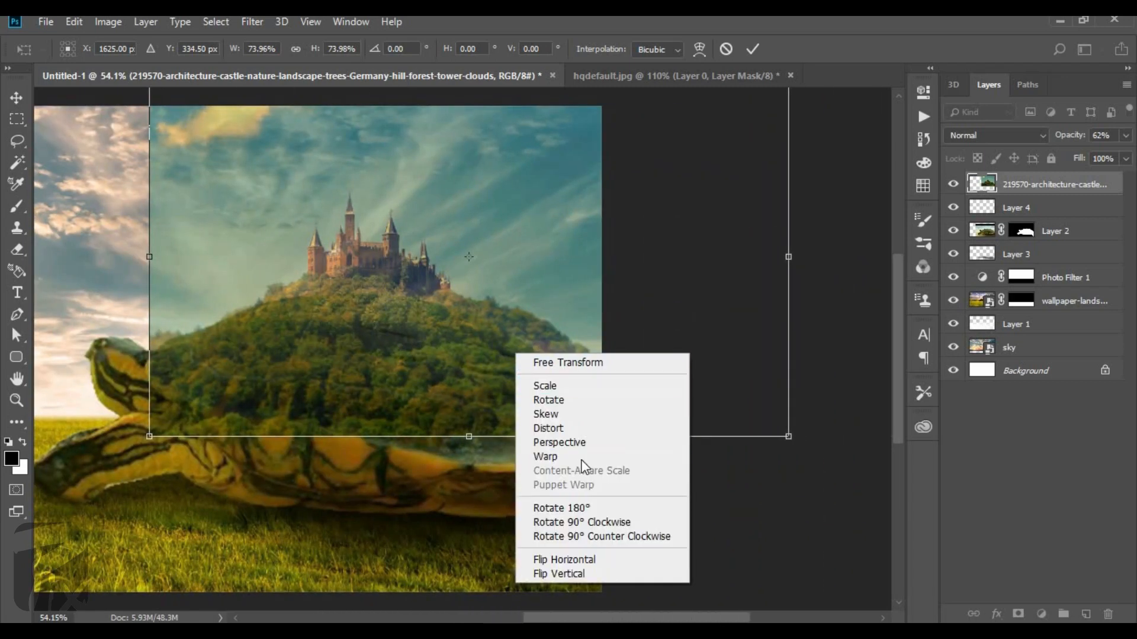
click(578, 465)
scroll(563, 379, up, 2)
drag(599, 398, 586, 419)
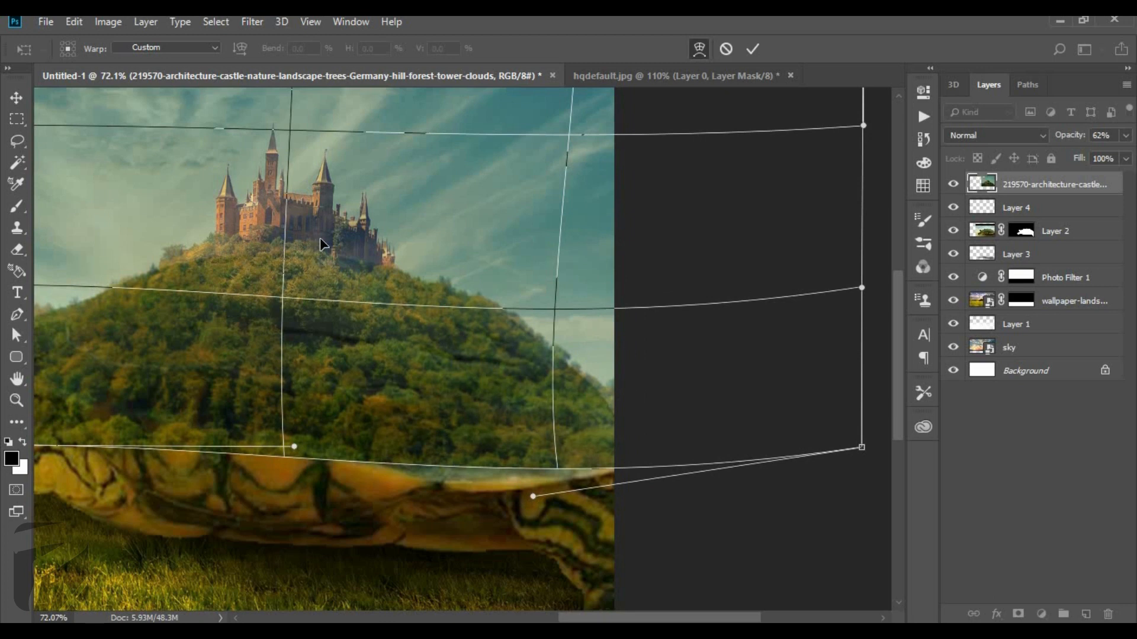
drag(319, 243, 321, 230)
drag(470, 336, 473, 339)
mouse_move(352, 215)
mouse_down()
mouse_move(350, 206)
mouse_move(342, 223)
mouse_up()
drag(586, 407, 568, 413)
scroll(631, 365, down, 5)
scroll(610, 344, up, 2)
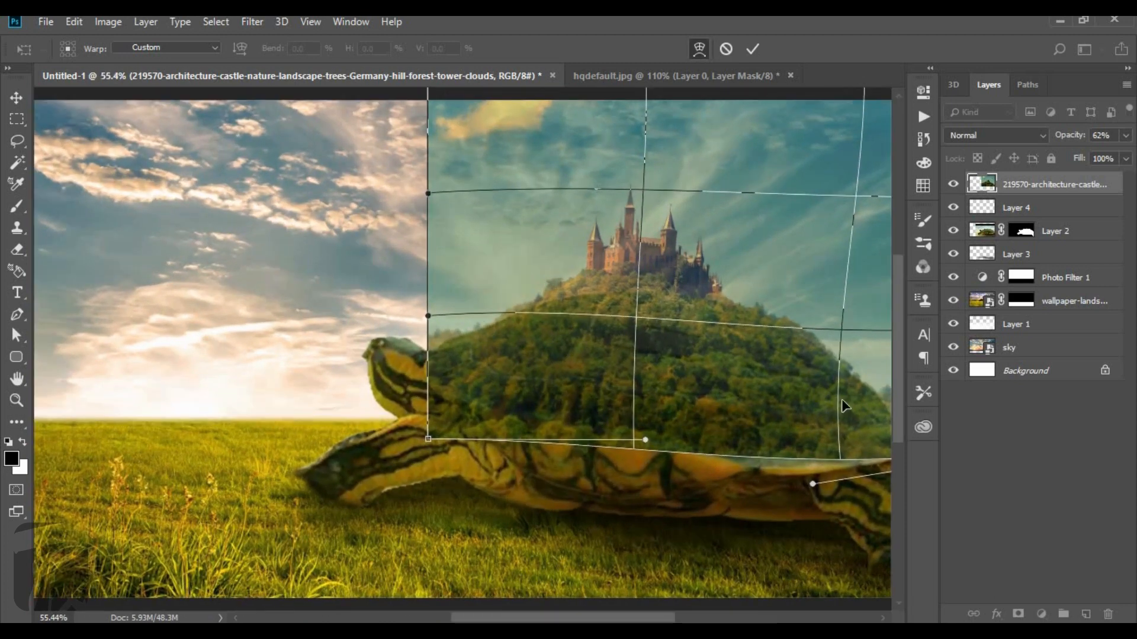
drag(849, 406, 852, 406)
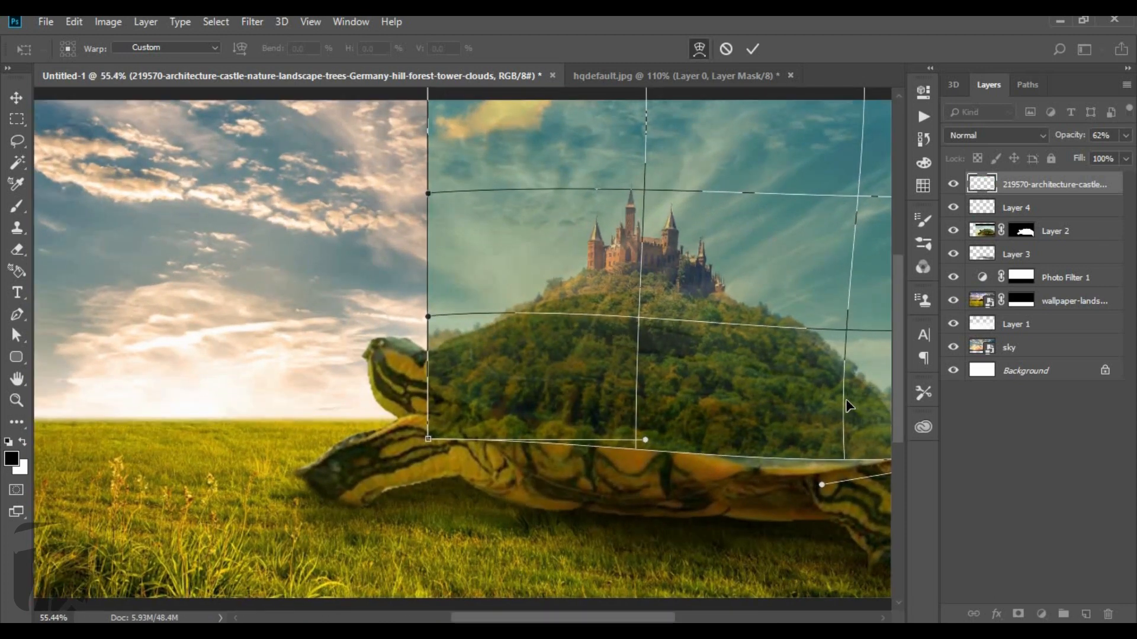
scroll(847, 407, up, 1)
key(Return)
Restore the castle layer's opacity to 100% and erase the yellow cloud with a 250-pixel soft eraser.
drag(1067, 139, 1132, 153)
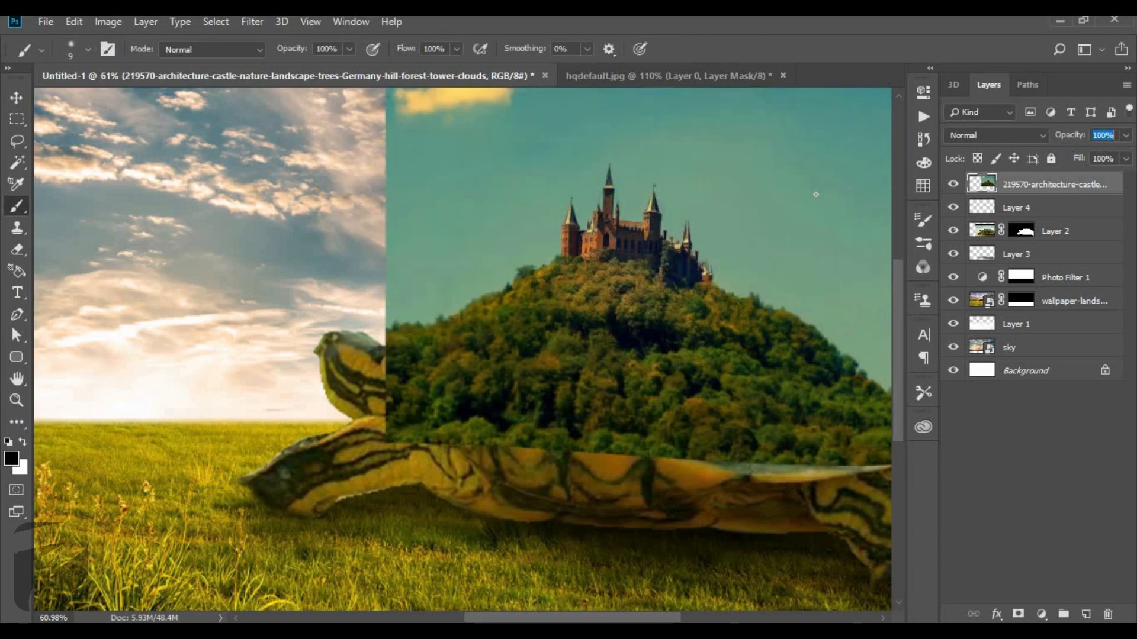
scroll(438, 248, down, 3)
scroll(478, 161, up, 1)
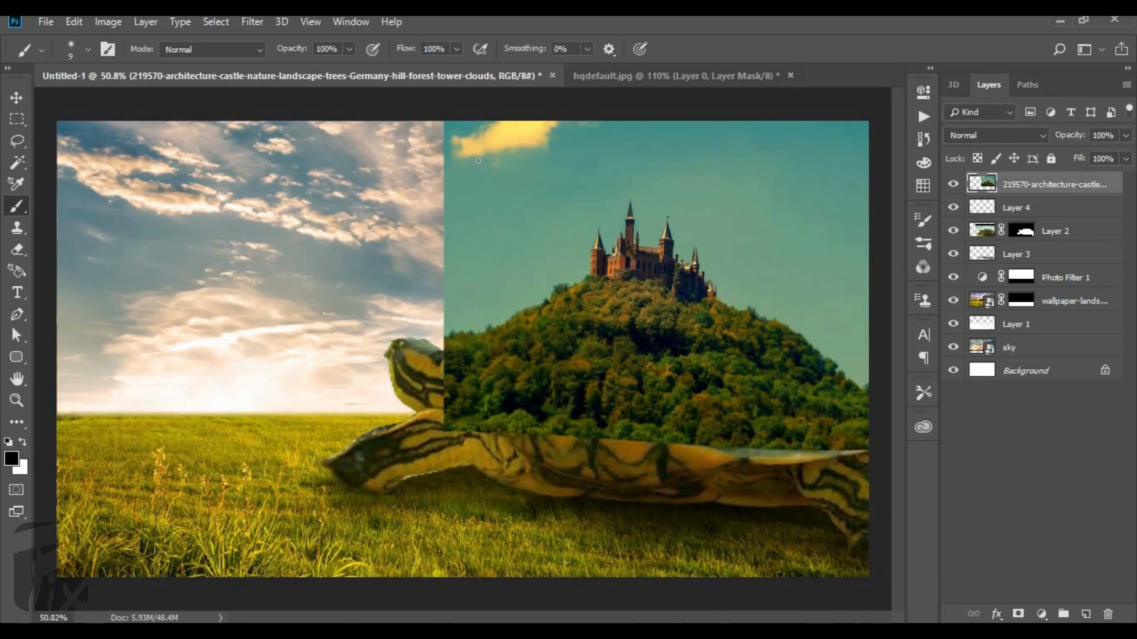
key(e)
mouse_move(492, 142)
mouse_down()
mouse_move(533, 166)
mouse_move(467, 177)
mouse_up()
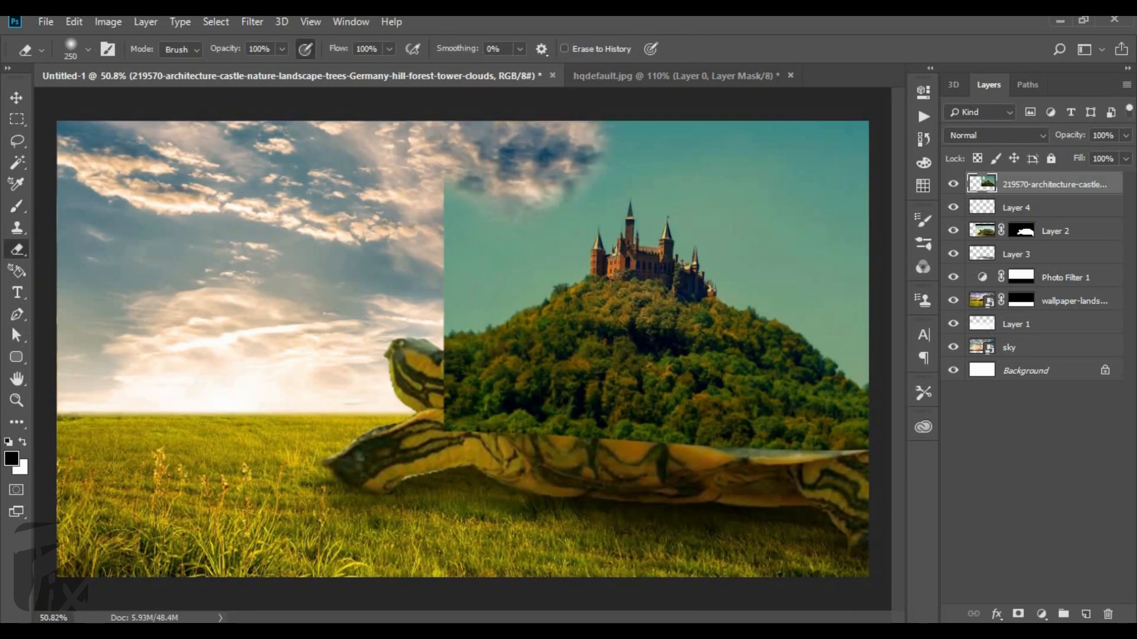
Select the castle image's teal sky with the Magic Wand at tolerance 50, delete it and deselect.
key(w)
click(547, 233)
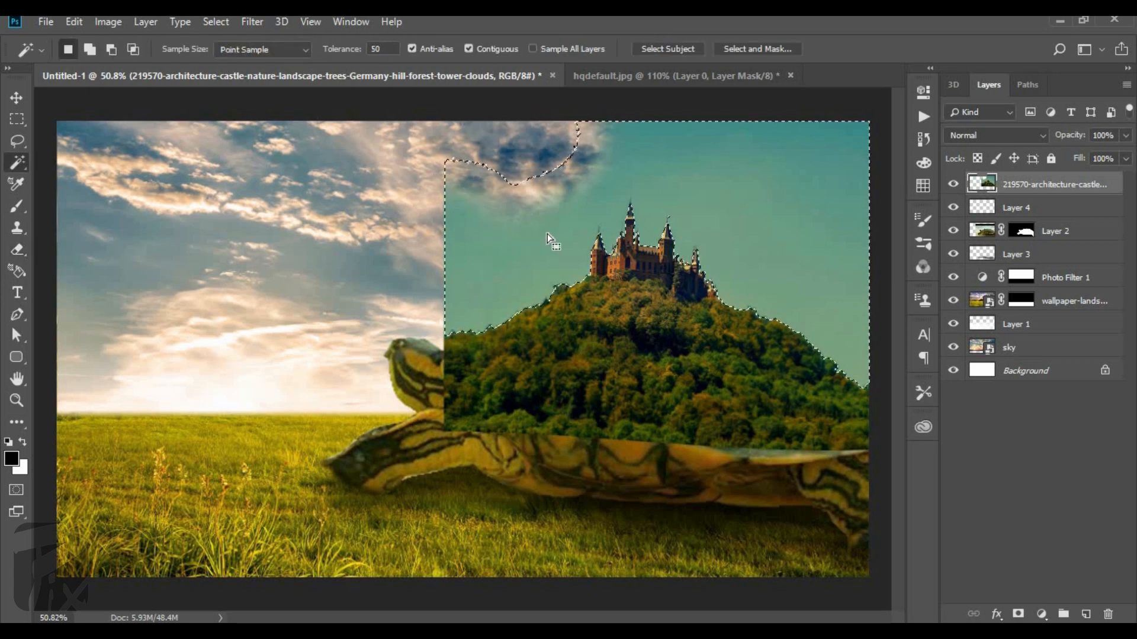
scroll(610, 214, up, 4)
scroll(560, 218, down, 2)
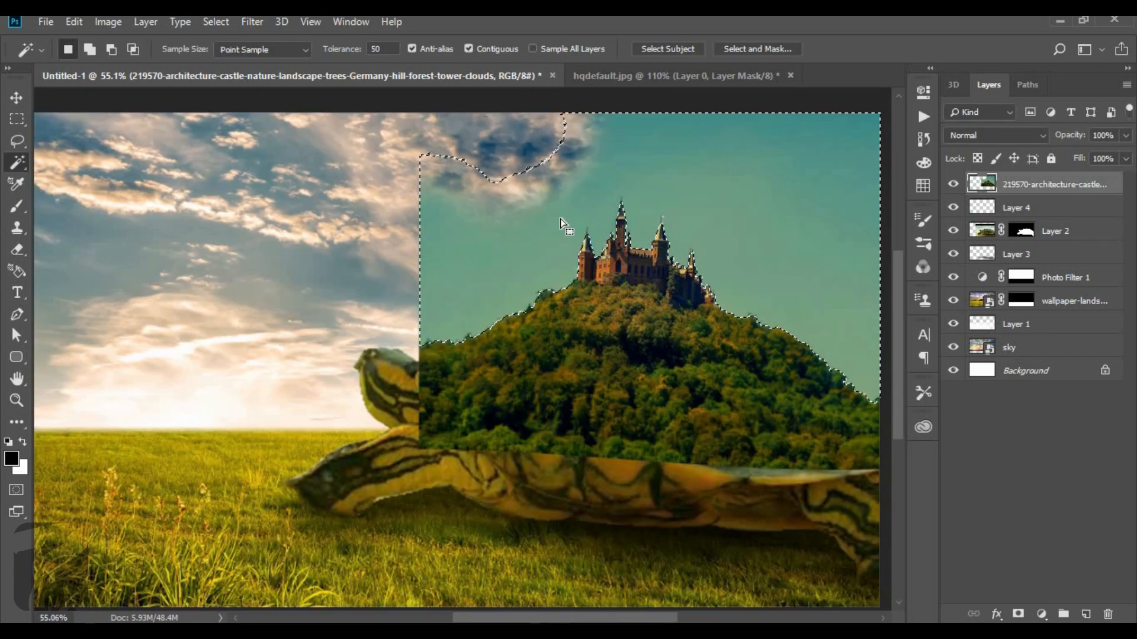
key(Delete)
scroll(477, 227, down, 1)
key(ctrl+d)
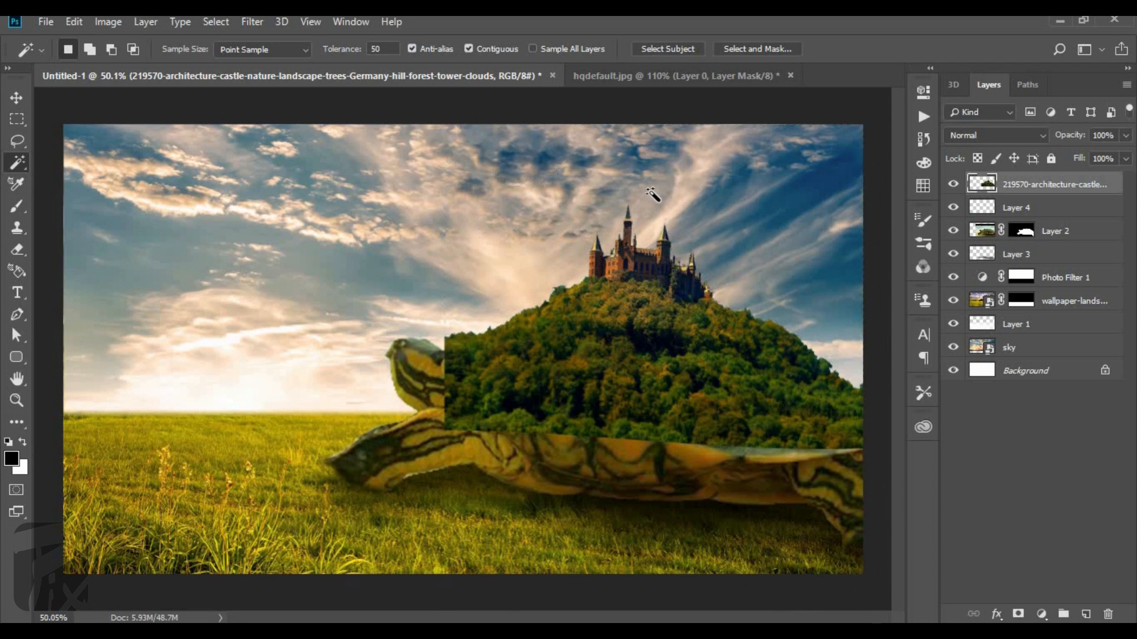
Add a layer mask to the castle layer and paint black with a textured brush to hide the hill's straight front and lower-front edges.
scroll(655, 196, up, 9)
scroll(442, 214, down, 4)
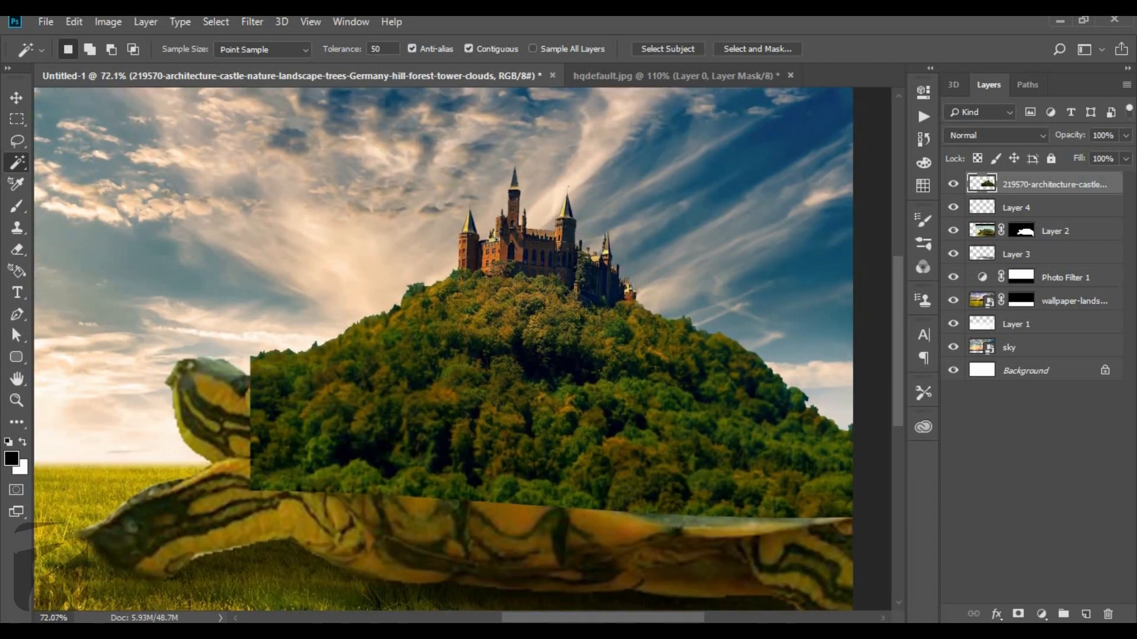
click(1018, 614)
key(b)
scroll(355, 317, up, 6)
key(x)
key(x)
drag(299, 335, 238, 354)
key(bracketright)
key(bracketright)
key(bracketright)
drag(134, 205, 184, 254)
key(bracketright)
key(bracketright)
key(bracketright)
mouse_move(160, 296)
mouse_down()
mouse_move(178, 373)
mouse_move(639, 400)
mouse_up()
Mask the hill's lower and rear edges along the turtle's shell with the textured brush at size 175.
scroll(171, 329, down, 6)
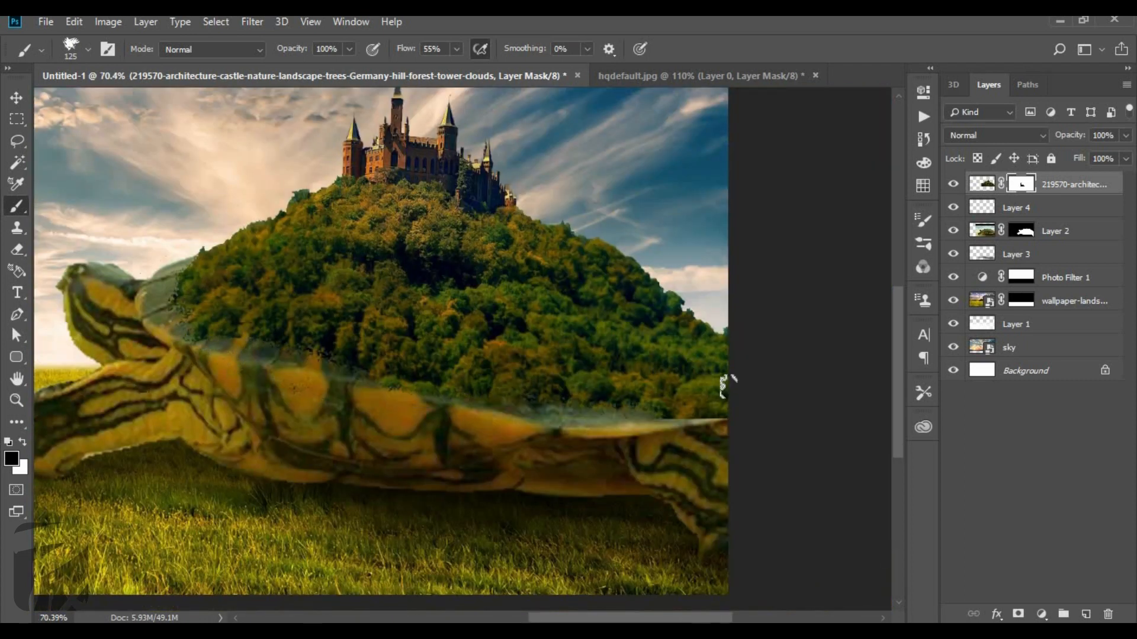
drag(718, 340, 628, 402)
scroll(346, 385, up, 12)
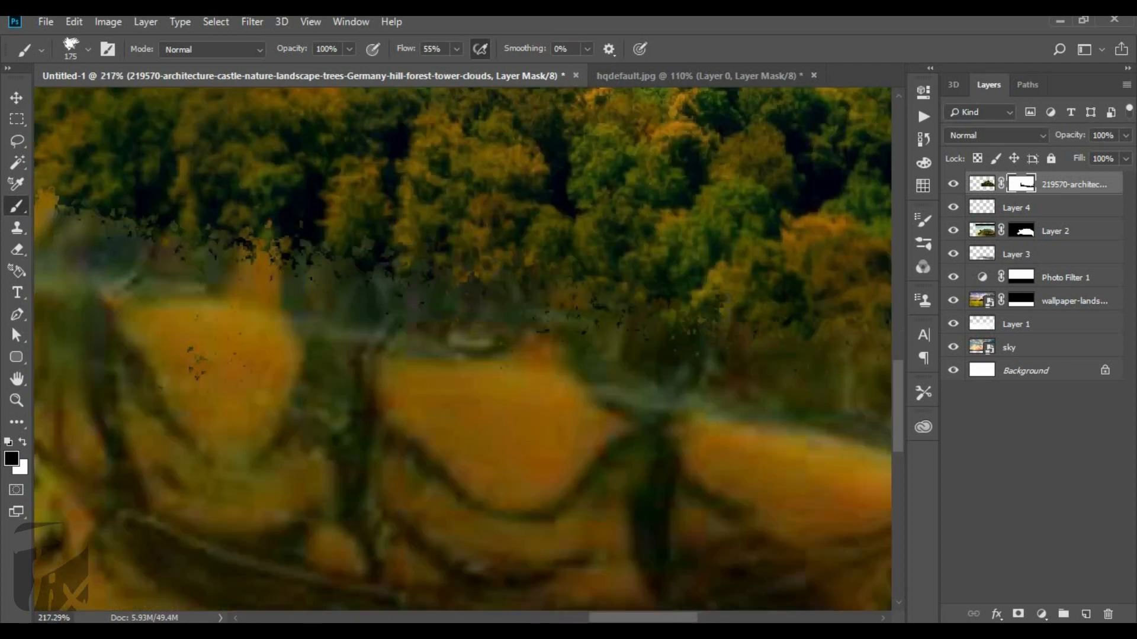
drag(219, 225, 722, 346)
scroll(723, 347, down, 6)
drag(296, 267, 218, 169)
scroll(267, 313, down, 5)
drag(506, 293, 551, 319)
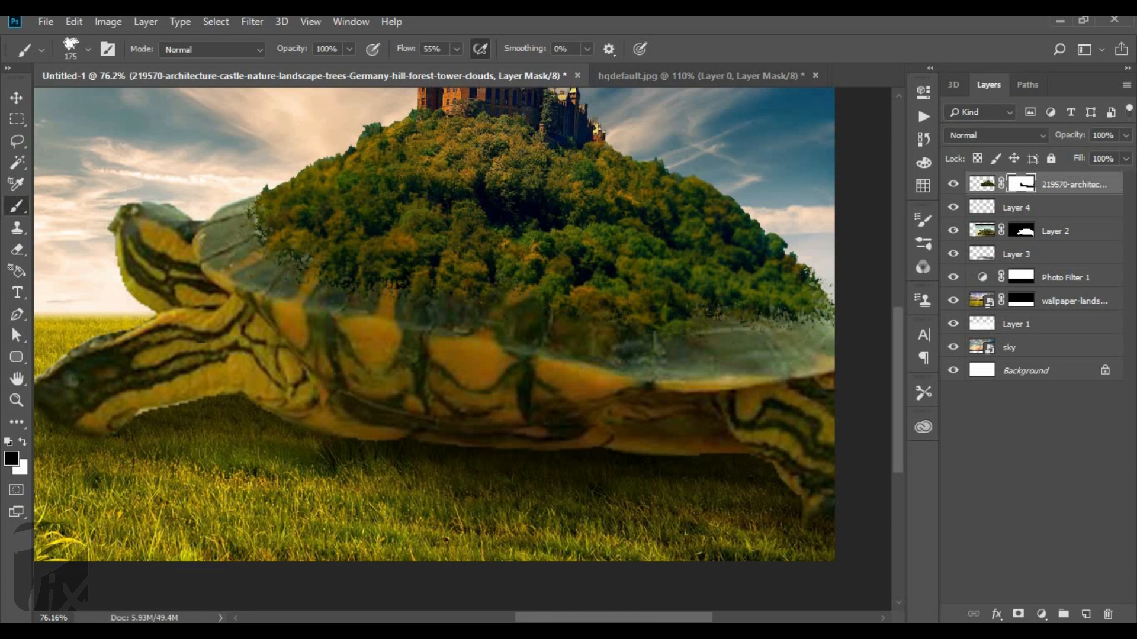
scroll(355, 267, down, 2)
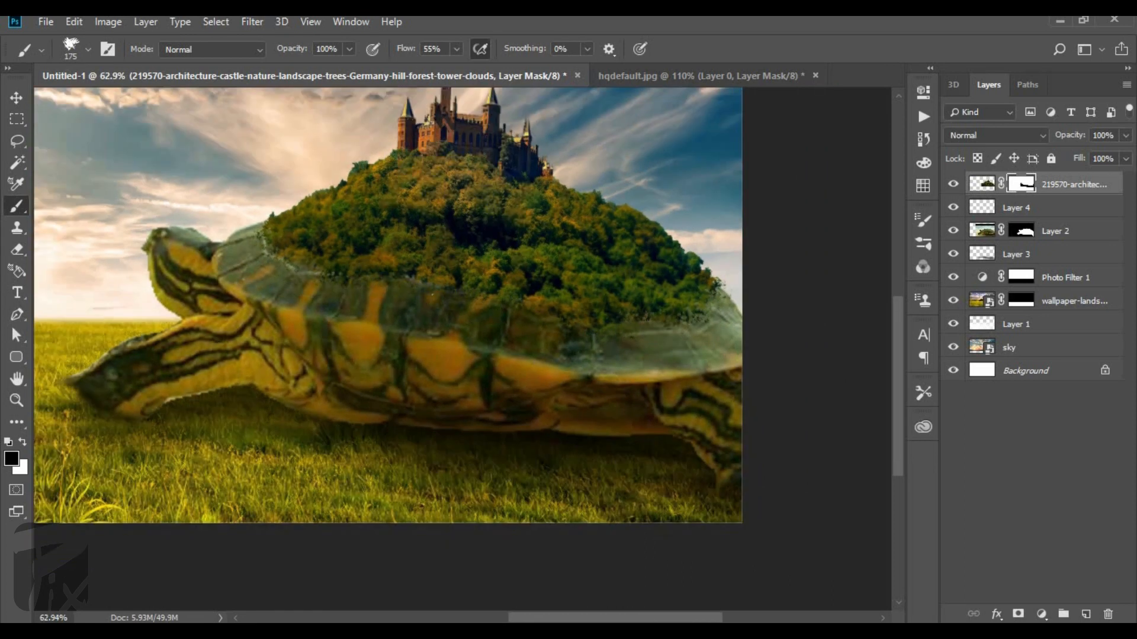
Refine the castle mask where the hill meets the front of the shell, using the textured brush at size 30.
scroll(355, 267, up, 6)
scroll(213, 226, up, 1)
key([)
key([)
key([)
key([)
key([)
key([)
key([)
key([)
key([)
key([)
drag(251, 267, 245, 205)
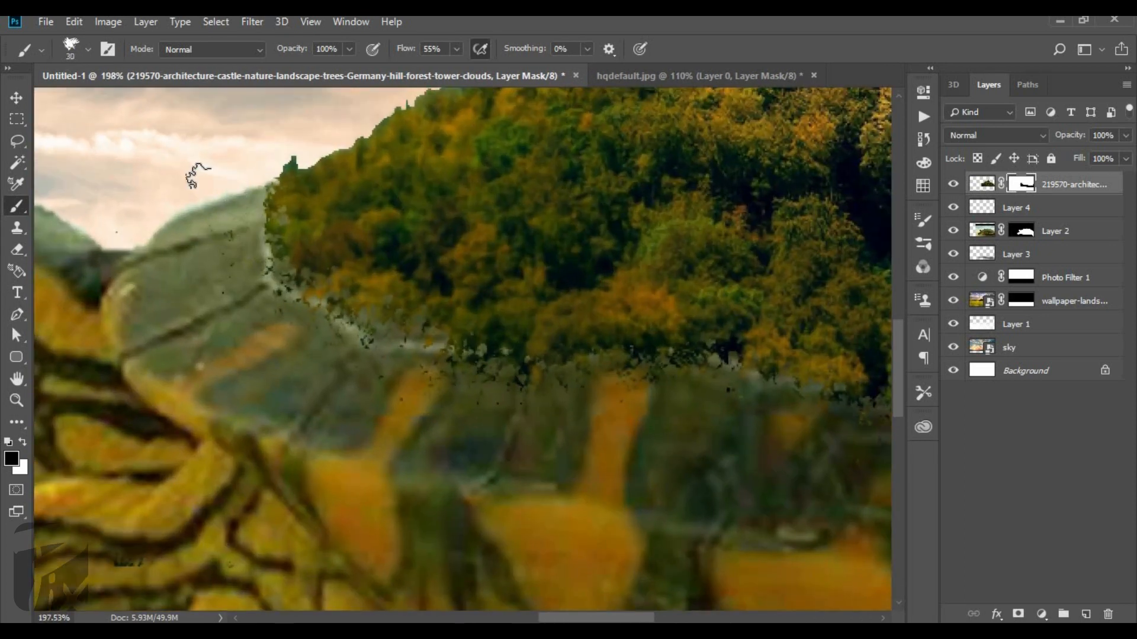
mouse_move(311, 310)
mouse_down()
mouse_move(421, 366)
mouse_move(527, 378)
mouse_move(468, 360)
mouse_up()
Touch up the castle mask along the hill's lower edge with black and white, using the textured brush at size 40.
scroll(573, 350, down, 4)
scroll(573, 349, up, 5)
key(])
key(x)
drag(320, 346, 240, 308)
scroll(497, 274, down, 5)
scroll(317, 305, up, 4)
key(x)
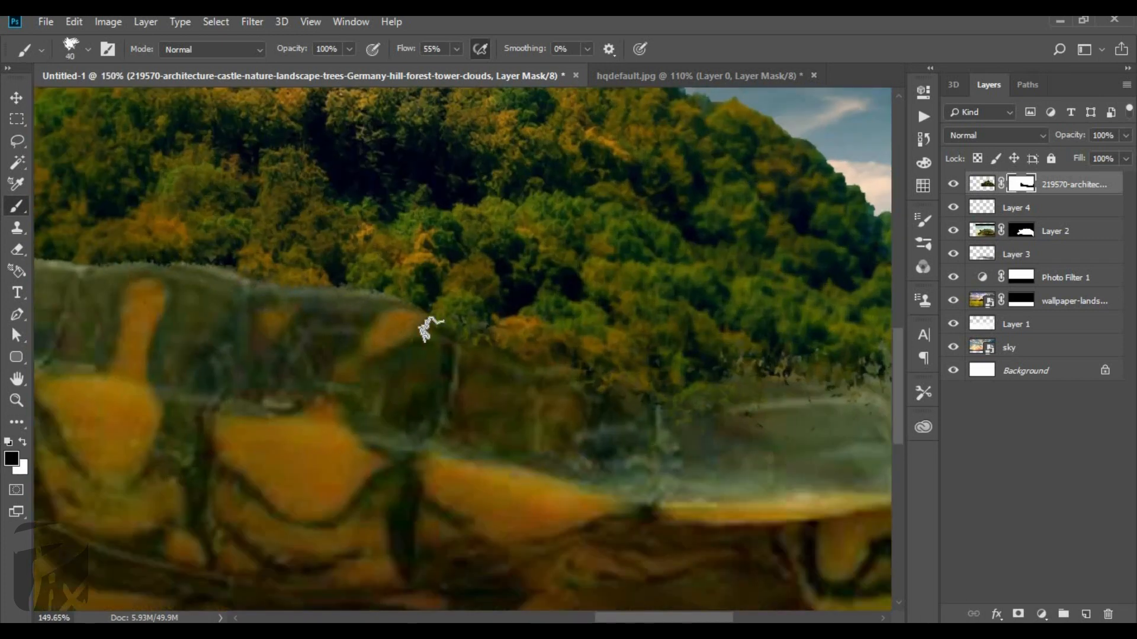
scroll(487, 355, up, 1)
key(x)
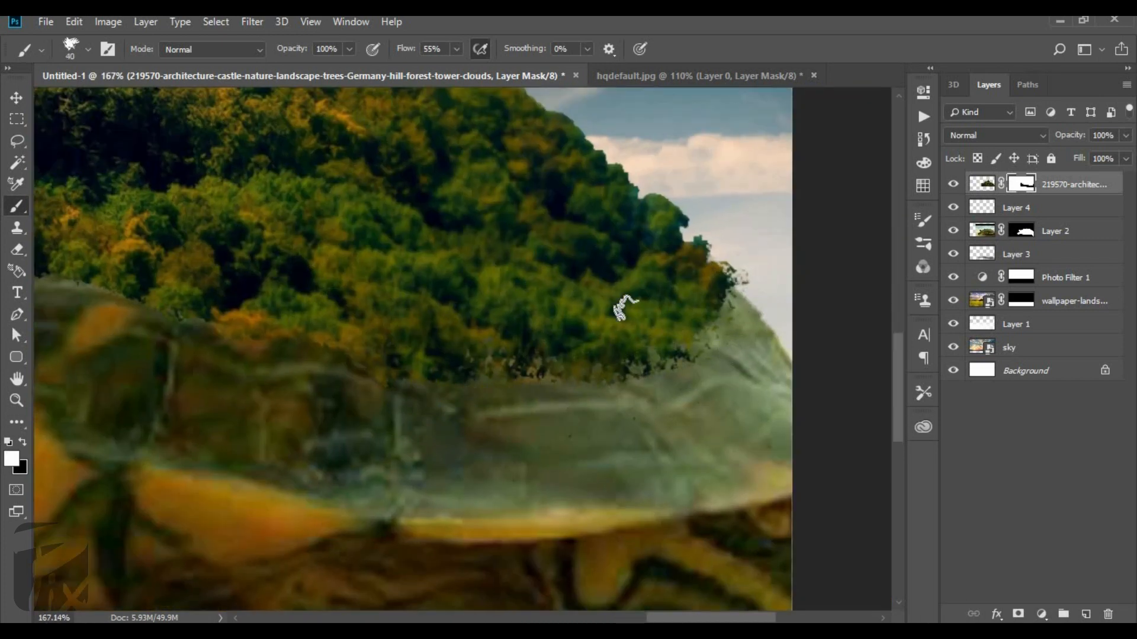
Erase the light fringe beneath the turtle's front leg on Layer 2's mask with a soft eraser of size 23.
scroll(620, 307, down, 5)
scroll(358, 386, up, 5)
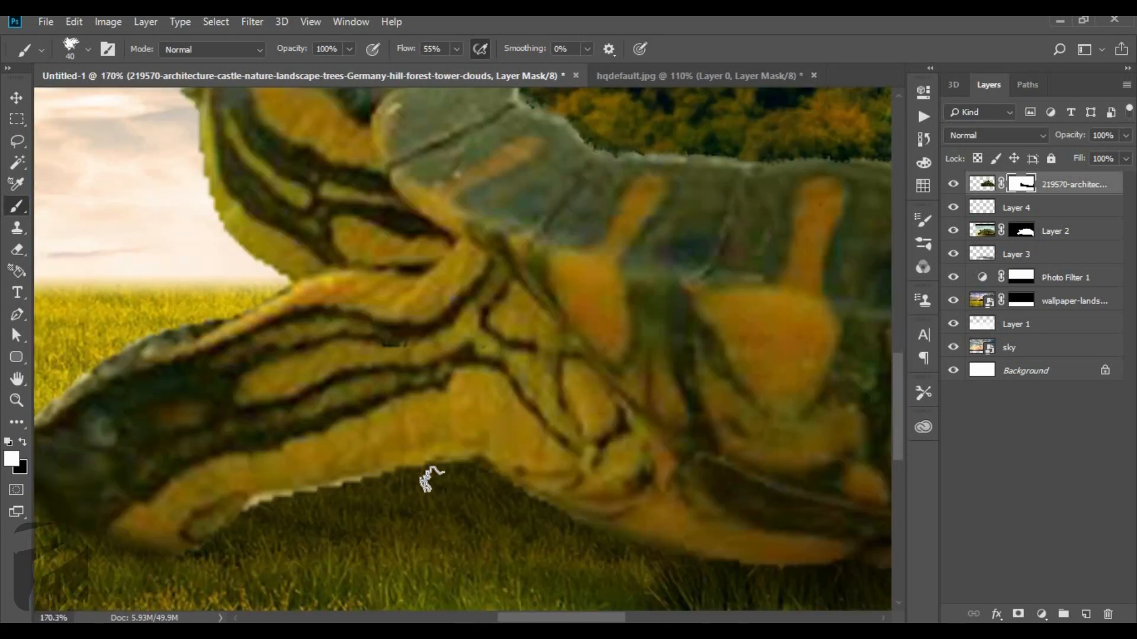
click(1021, 231)
key(e)
right_click(385, 471)
key(Return)
scroll(282, 514, up, 5)
mouse_move(217, 519)
mouse_down()
mouse_move(238, 490)
mouse_move(552, 436)
mouse_up()
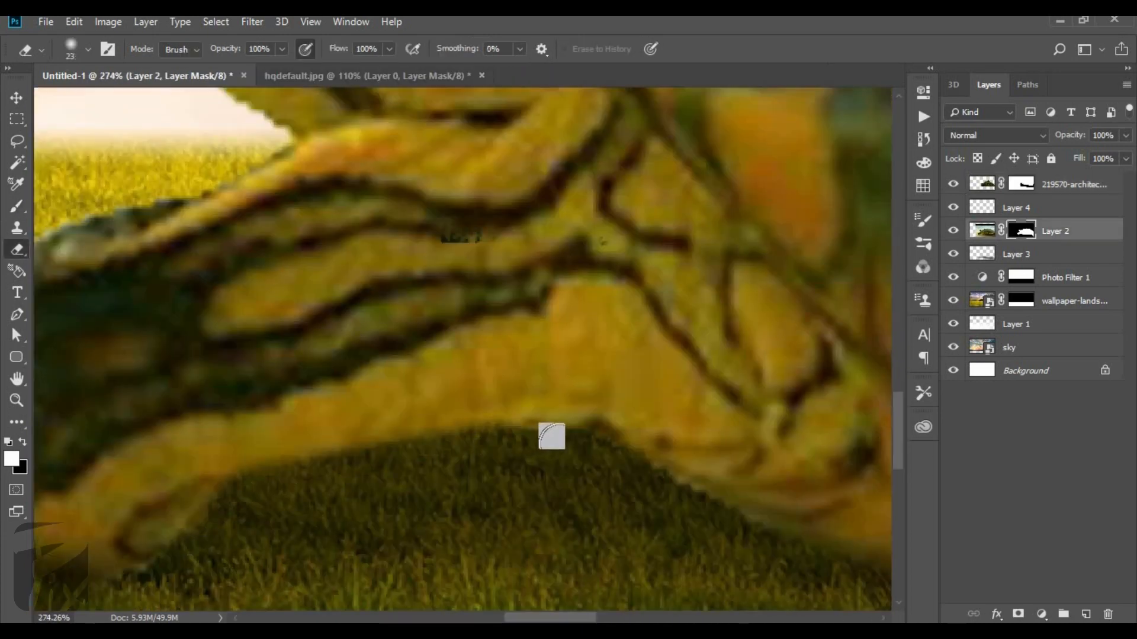
Clean up Layer 2's mask along the upper edge of the turtle's front leg and around its head and neck.
scroll(500, 460, down, 5)
scroll(418, 449, up, 3)
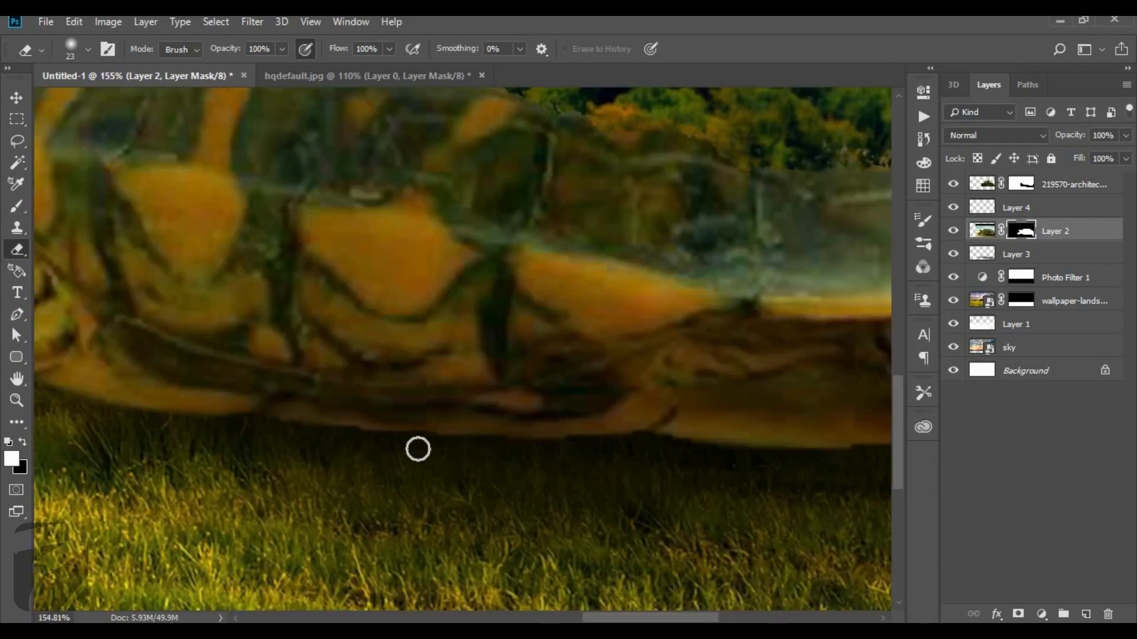
scroll(608, 429, down, 6)
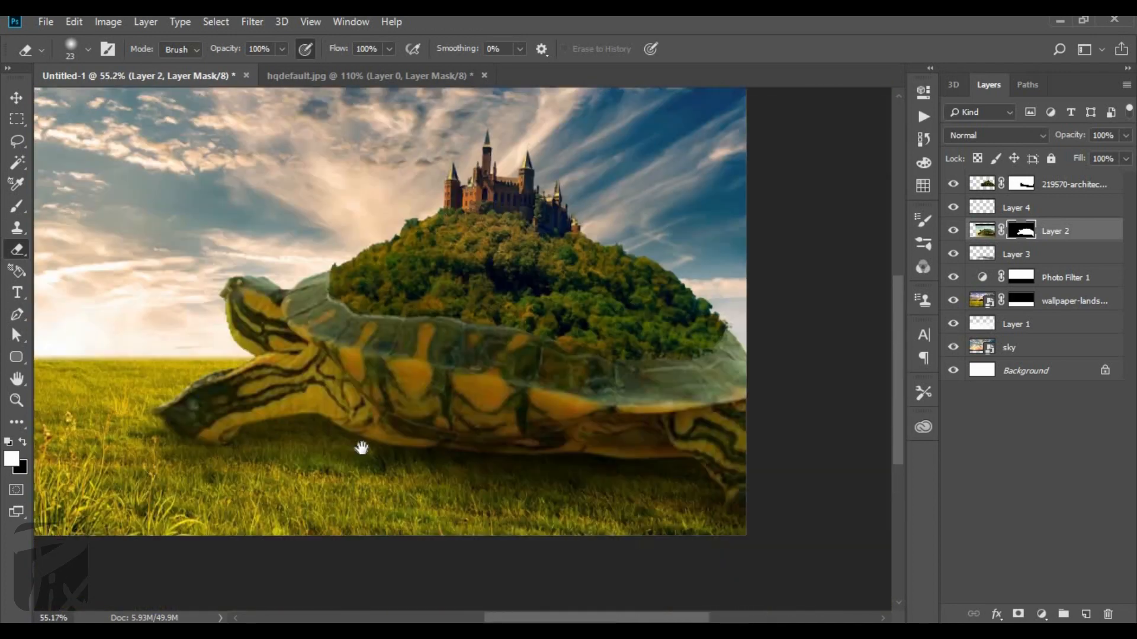
scroll(105, 531, up, 6)
mouse_move(105, 532)
mouse_down()
mouse_move(422, 363)
mouse_move(445, 333)
mouse_move(625, 276)
mouse_move(651, 254)
mouse_up()
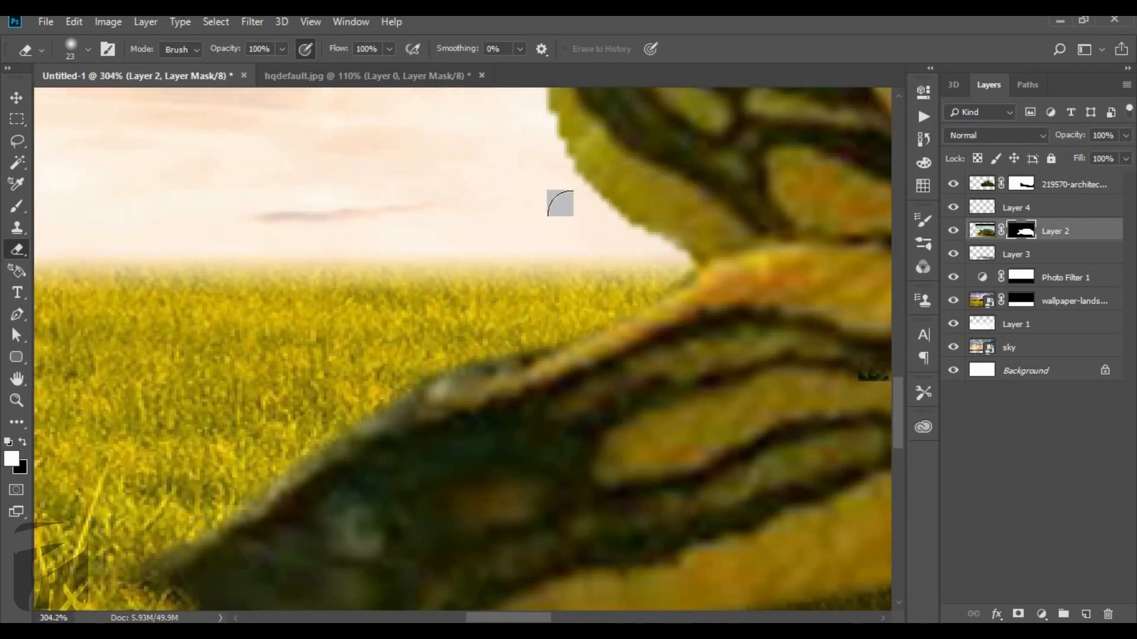
drag(559, 203, 615, 374)
mouse_move(570, 252)
mouse_down()
mouse_move(601, 438)
mouse_move(609, 225)
mouse_move(632, 214)
mouse_up()
scroll(704, 155, down, 2)
mouse_move(705, 156)
mouse_down()
mouse_move(522, 228)
mouse_move(588, 248)
mouse_up()
scroll(579, 239, down, 5)
scroll(436, 460, up, 5)
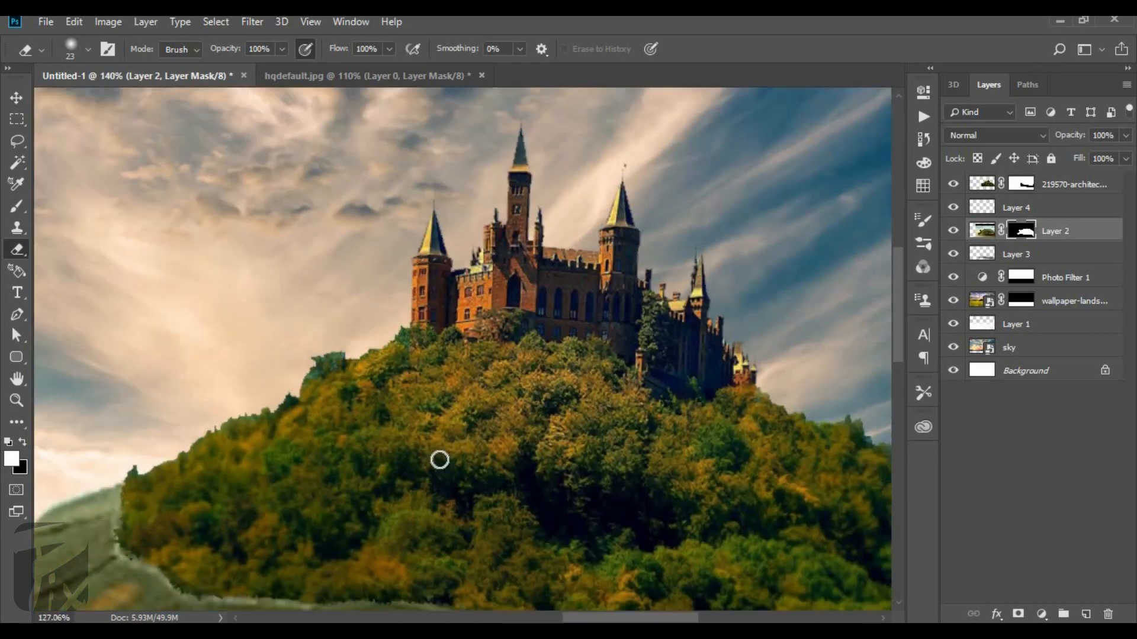
scroll(564, 230, down, 4)
scroll(431, 394, up, 2)
scroll(434, 341, down, 3)
scroll(434, 341, up, 3)
scroll(439, 298, down, 2)
Place the chromehill-4724725_1920 landscape image into the composite.
key(alt+Tab)
click(439, 298)
drag(378, 212, 442, 289)
key(alt+Tab)
Scale and position the chromehill image over the front half of the scene, and move its layer directly below Layer 3.
drag(476, 254, 209, 297)
scroll(266, 296, down, 4)
drag(322, 294, 352, 291)
drag(169, 256, 134, 232)
drag(227, 314, 199, 292)
drag(498, 210, 470, 228)
drag(414, 284, 435, 284)
key(Return)
drag(1110, 232, 1117, 286)
Select the chromehill image's cloudy sky with the Magic Wand and hide it with an inverted layer mask.
scroll(323, 353, up, 2)
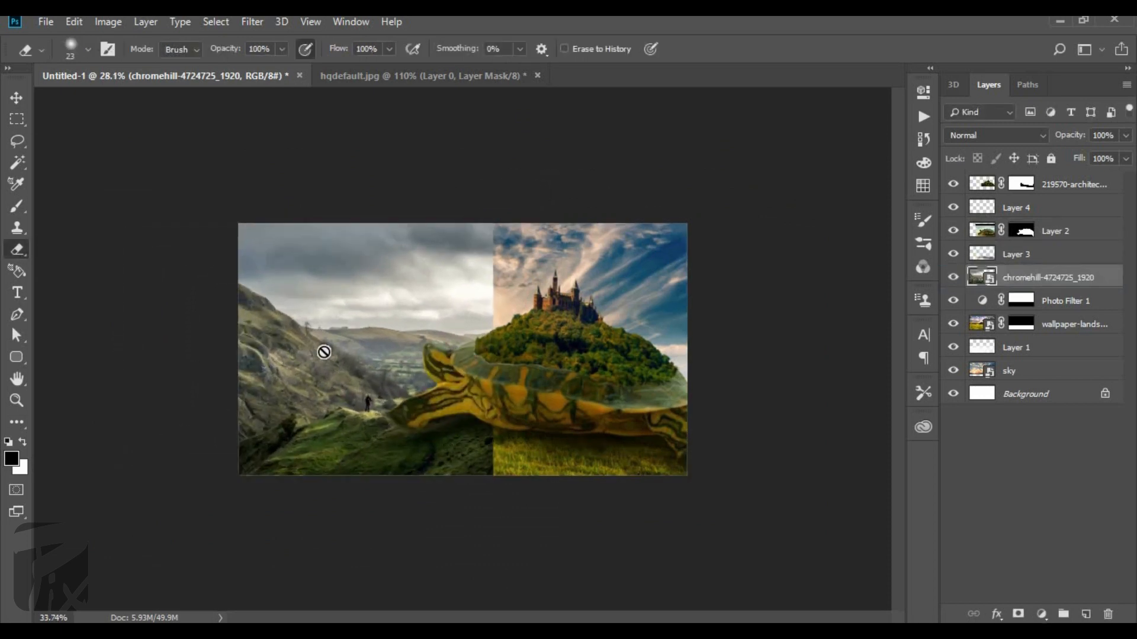
scroll(328, 469, up, 2)
key(w)
click(254, 218)
click(1018, 614)
key(ctrl+i)
Erase the chromehill mask over the foreground to reveal the grass up to the standing figure, using a soft eraser of size 90.
key(e)
mouse_move(508, 457)
mouse_down()
mouse_move(449, 515)
mouse_move(336, 530)
mouse_move(410, 463)
mouse_move(291, 484)
mouse_up()
scroll(292, 484, up, 2)
scroll(311, 459, up, 1)
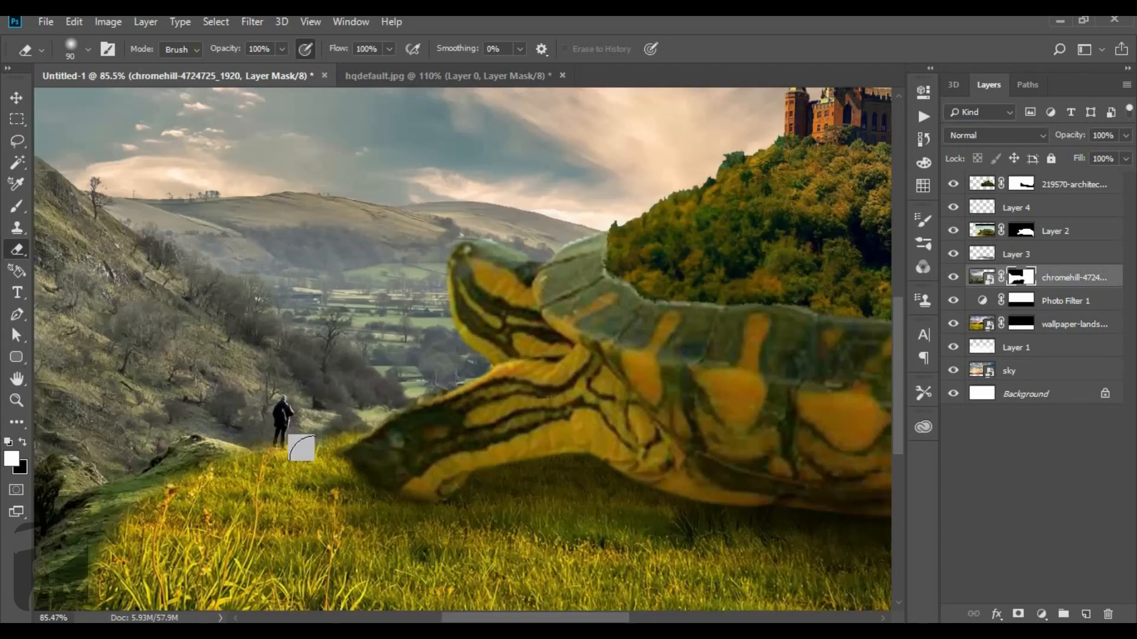
scroll(384, 444, down, 1)
scroll(73, 544, up, 5)
drag(74, 544, 266, 418)
scroll(402, 414, down, 10)
Load the chromehill mask as a selection and add a Hue/Saturation adjustment with hue -18, saturation +70 and lightness +9.
click(983, 278)
ctrl+click(991, 279)
click(13, 101)
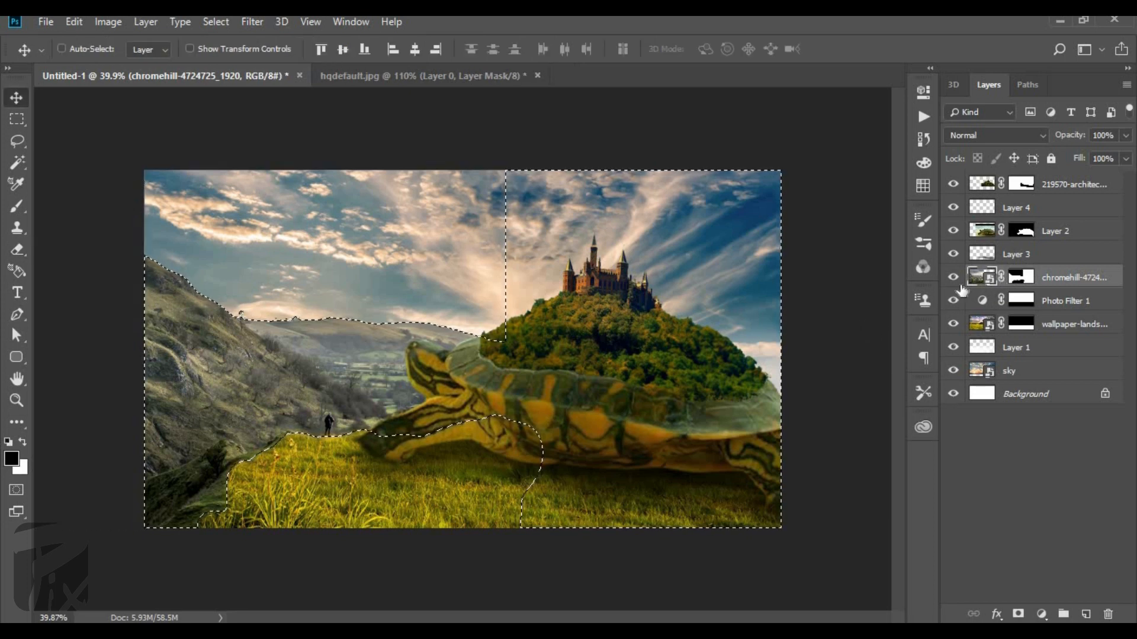
click(1041, 614)
click(1045, 449)
drag(806, 235, 814, 264)
drag(807, 201, 794, 205)
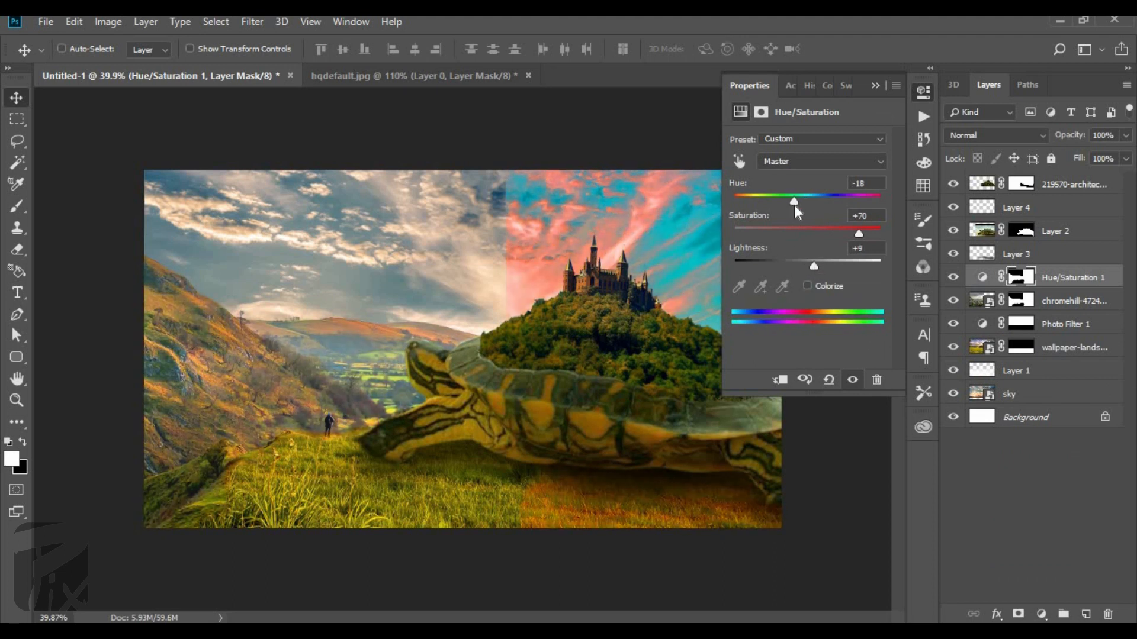
Erase the Hue/Saturation 1 mask over the castle-side sky and the grass below the turtle with a 250-pixel eraser.
click(875, 86)
scroll(463, 349, down, 1)
key(e)
key(bracketright)
key(bracketright)
key(bracketright)
mouse_move(505, 216)
mouse_down()
mouse_move(521, 186)
mouse_move(603, 209)
mouse_move(554, 236)
mouse_up()
drag(731, 493, 476, 492)
drag(349, 301, 326, 345)
key(ctrl+z)
scroll(463, 349, up, 1)
drag(533, 287, 761, 325)
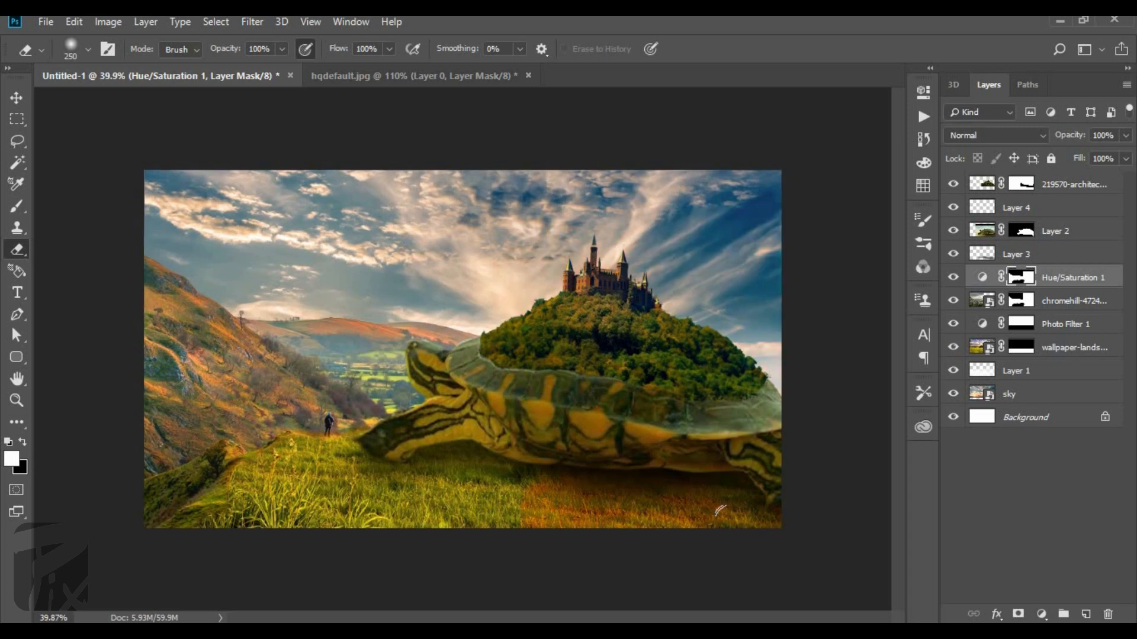
drag(737, 524, 356, 473)
scroll(357, 451, down, 2)
scroll(278, 439, up, 4)
scroll(99, 388, down, 4)
scroll(129, 283, up, 3)
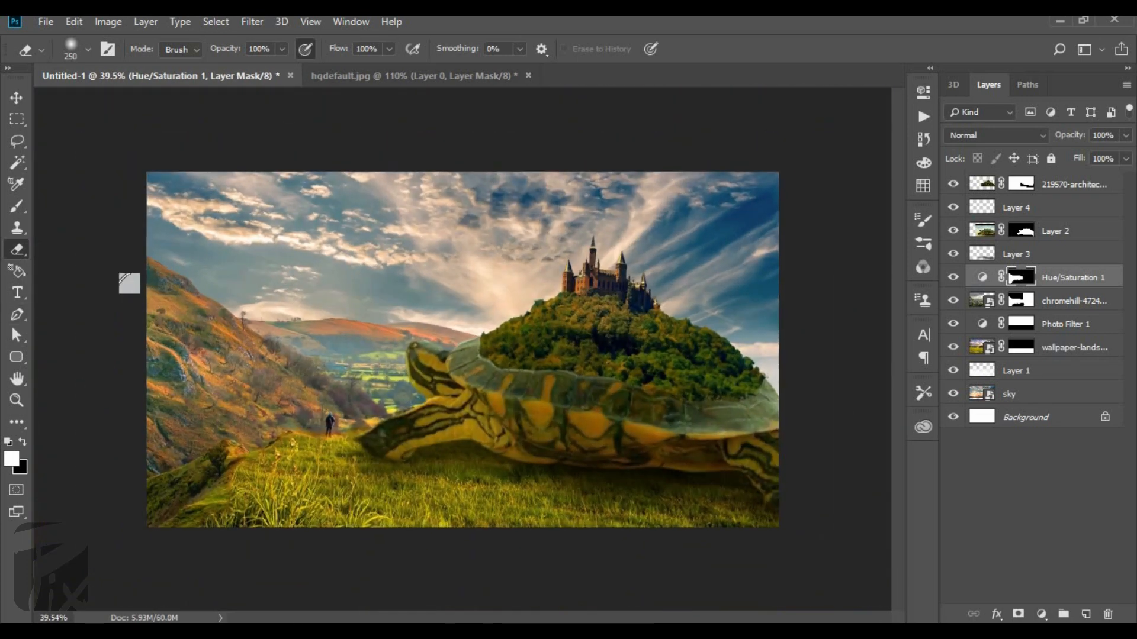
Add a Hue/Saturation adjustment masked to the turtle above Layer 2, shifting its hue and lowering its saturation and lightness.
ctrl+click(1022, 232)
click(1041, 614)
click(1037, 455)
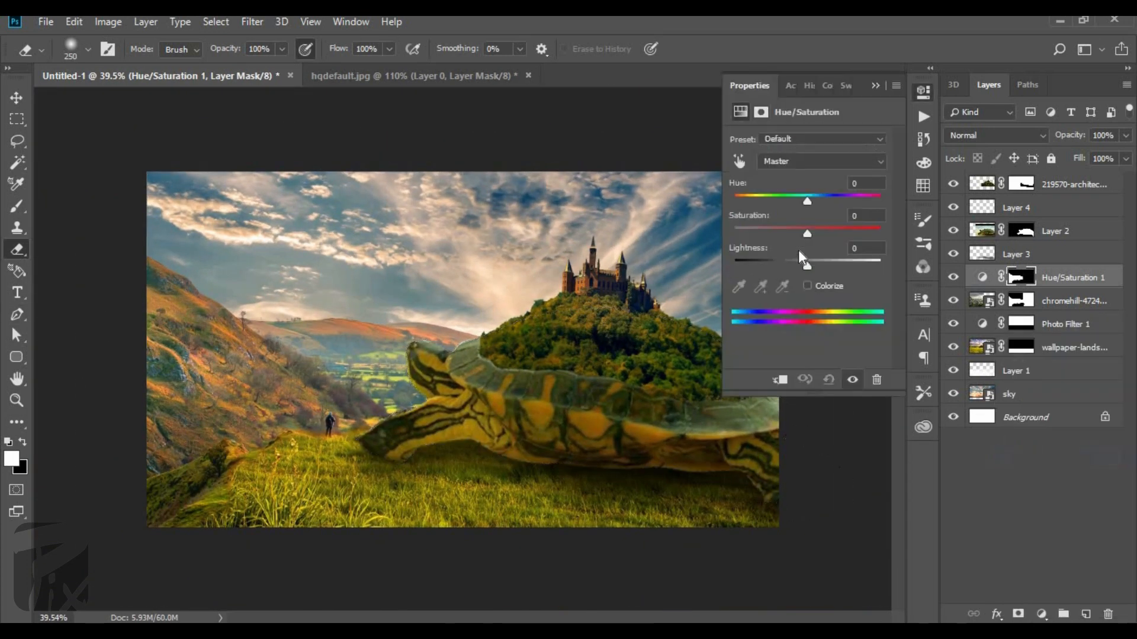
drag(807, 234, 791, 235)
drag(1070, 277, 1066, 220)
drag(791, 235, 769, 235)
drag(807, 267, 791, 267)
drag(807, 202, 841, 204)
drag(770, 233, 774, 266)
click(875, 86)
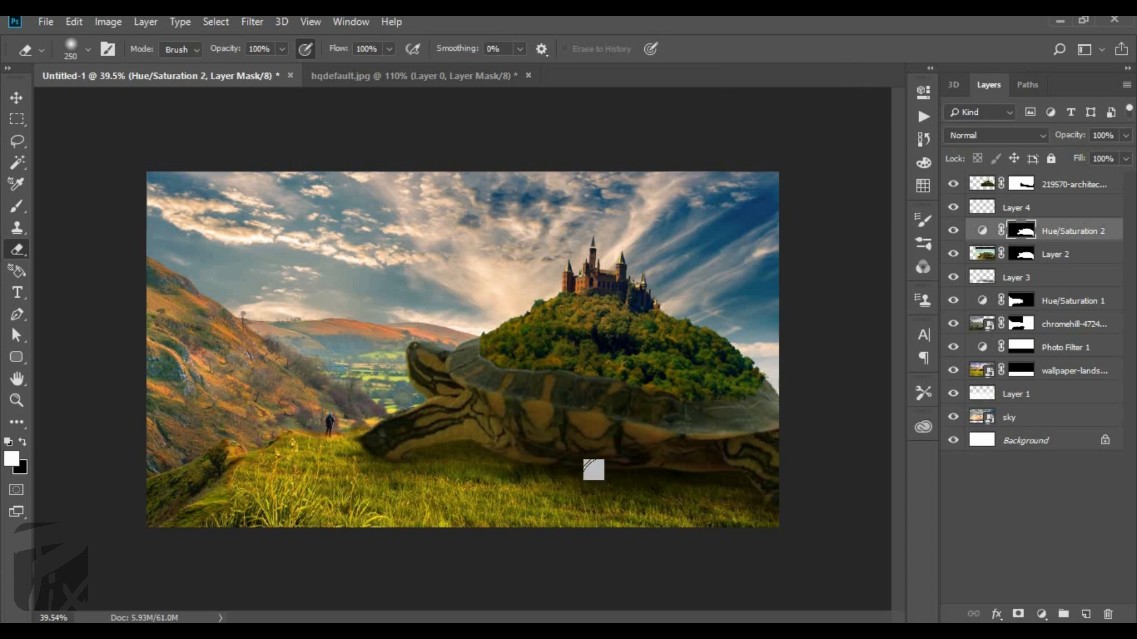
Add a Brightness/Contrast adjustment masked to the turtle above Hue/Saturation 2 and raise its contrast.
ctrl+click(989, 329)
click(1041, 614)
click(1051, 371)
drag(839, 214, 858, 219)
click(874, 87)
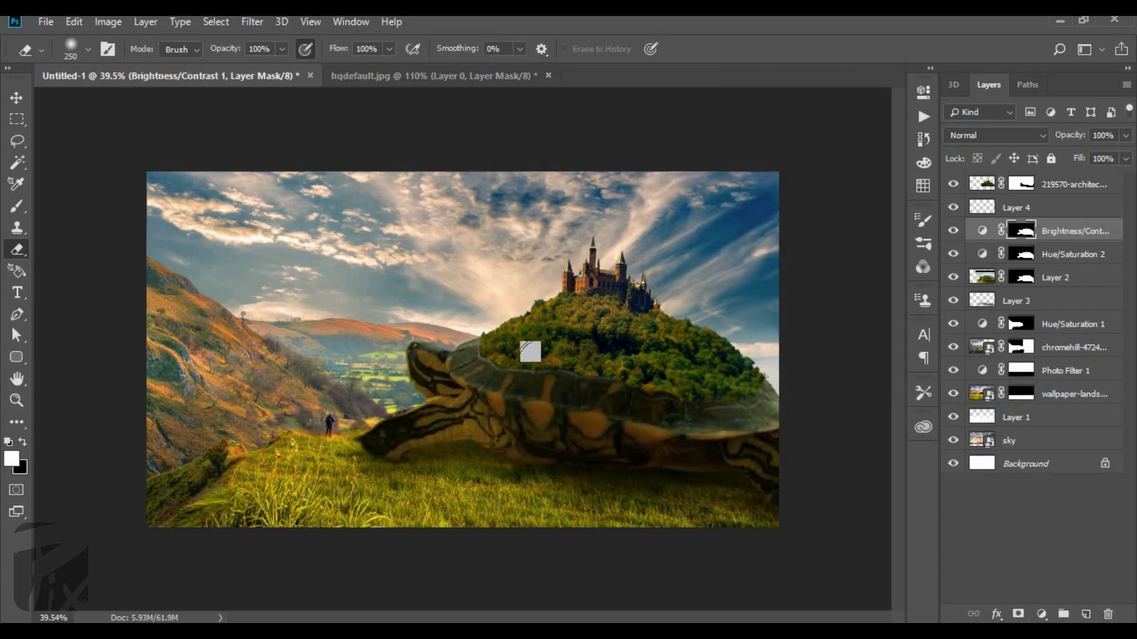
Load the castle layer's outline as a selection, invert it, and fill the castle layer's mask with black outside the hill.
scroll(547, 244, up, 3)
scroll(547, 244, down, 2)
ctrl+click(1021, 184)
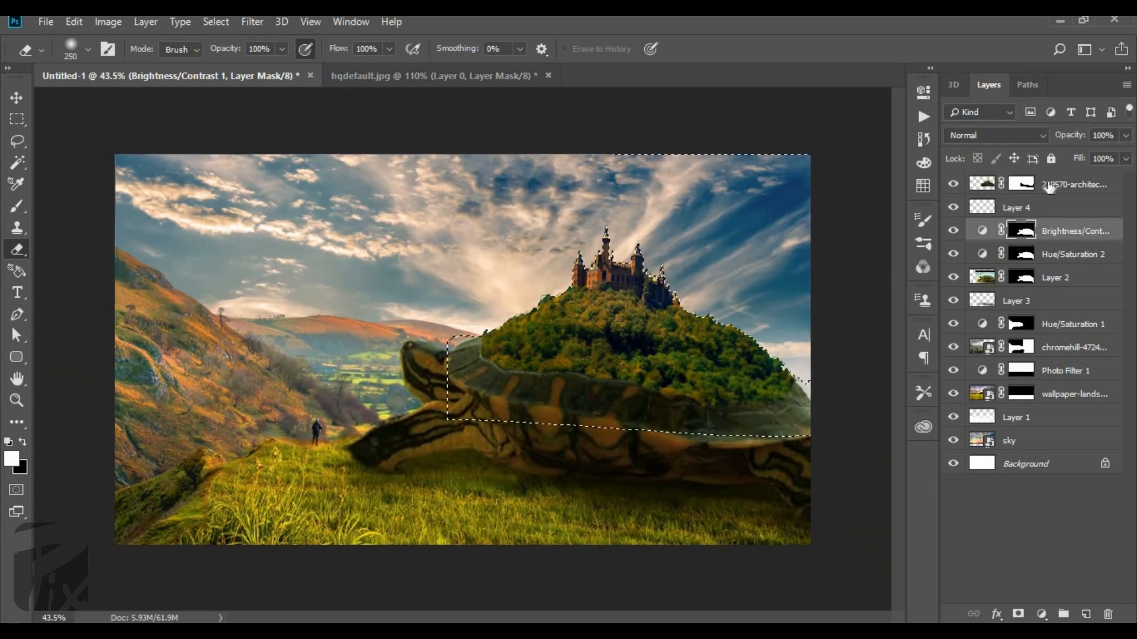
alt+click(1024, 186)
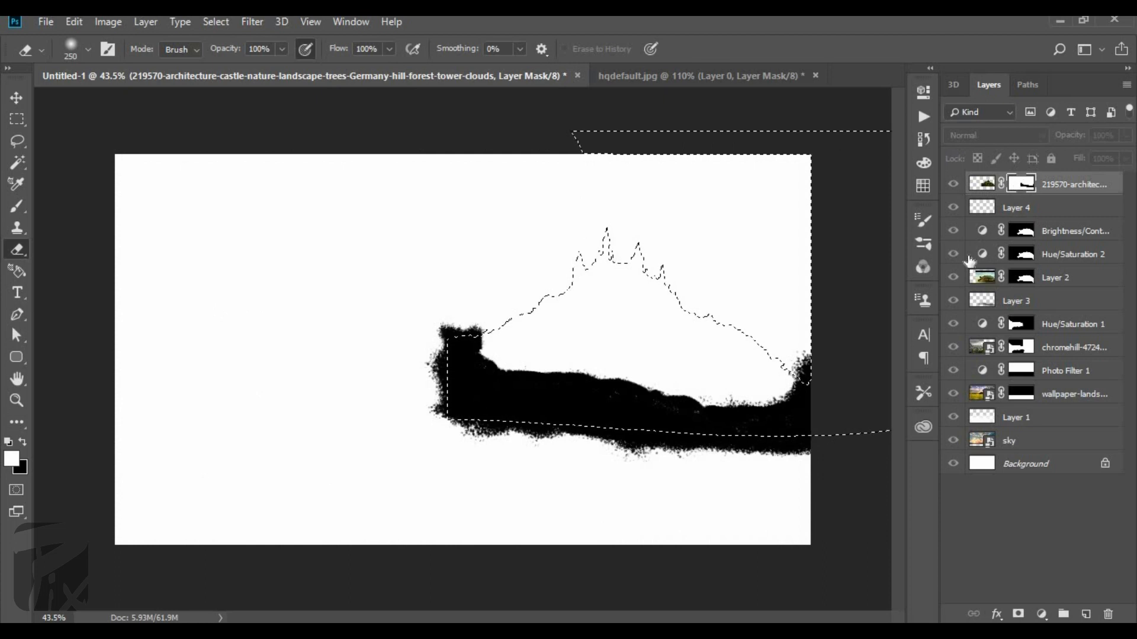
key(ctrl+shift+i)
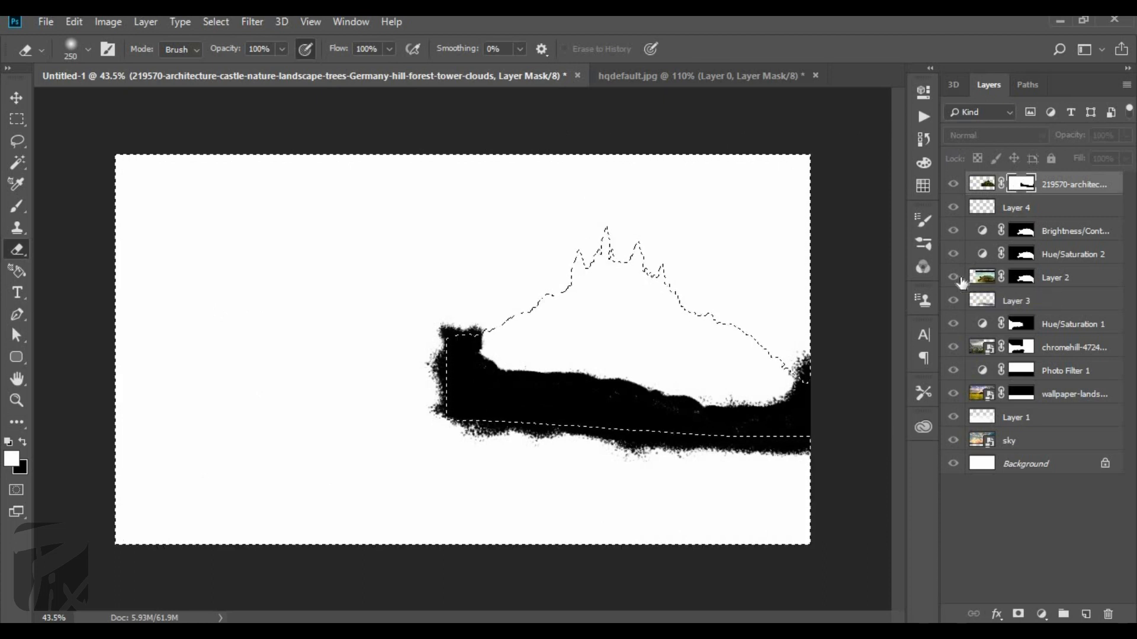
key(x)
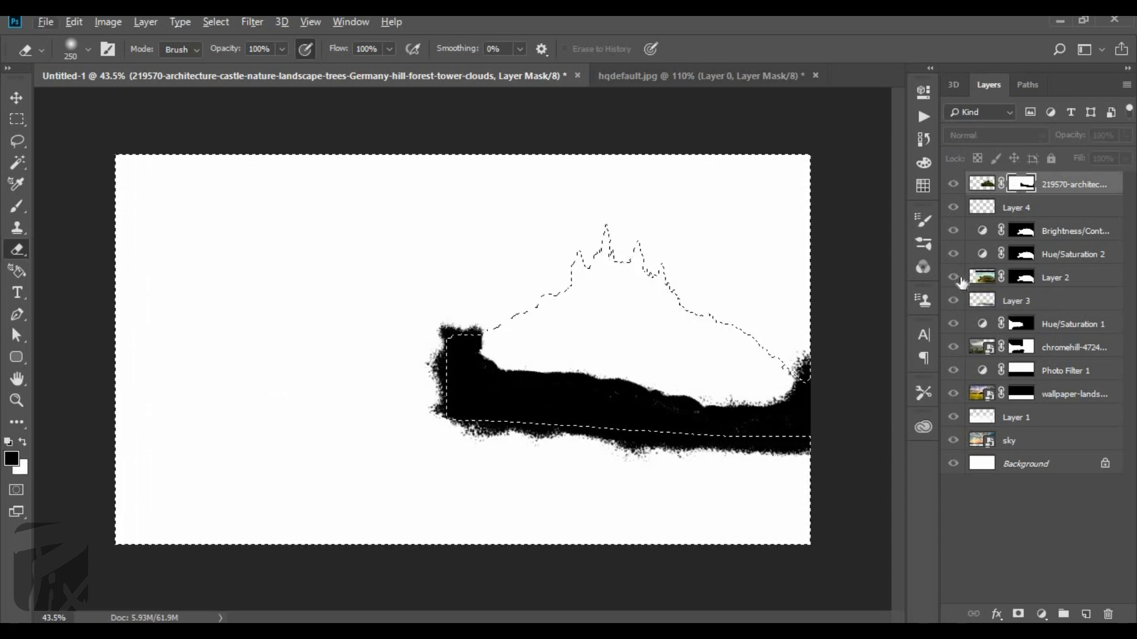
key(alt+BackSpace)
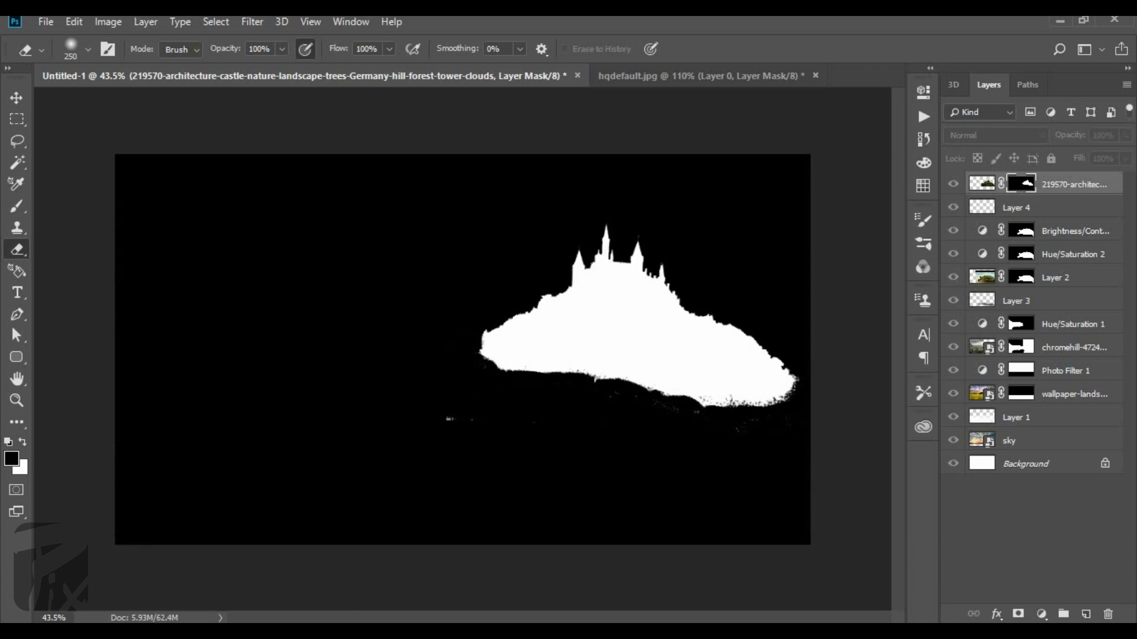
Clean the leftover white specks below the hill out of the castle mask and return to the full composite.
click(437, 438)
key(ctrl+z)
key(x)
alt+click(1026, 183)
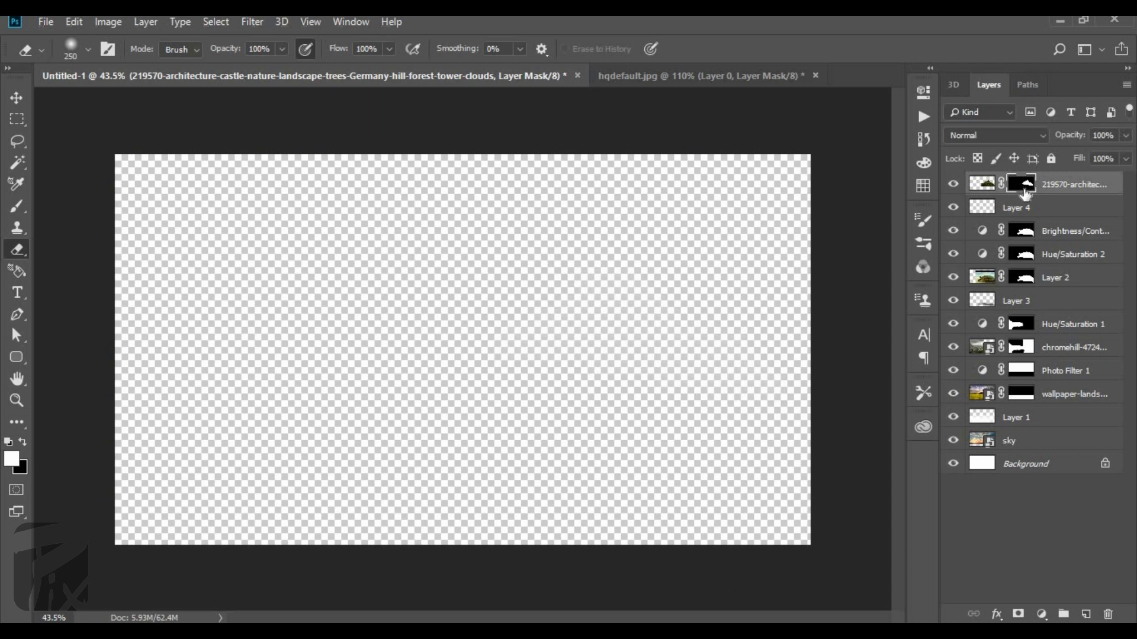
ctrl+click(981, 184)
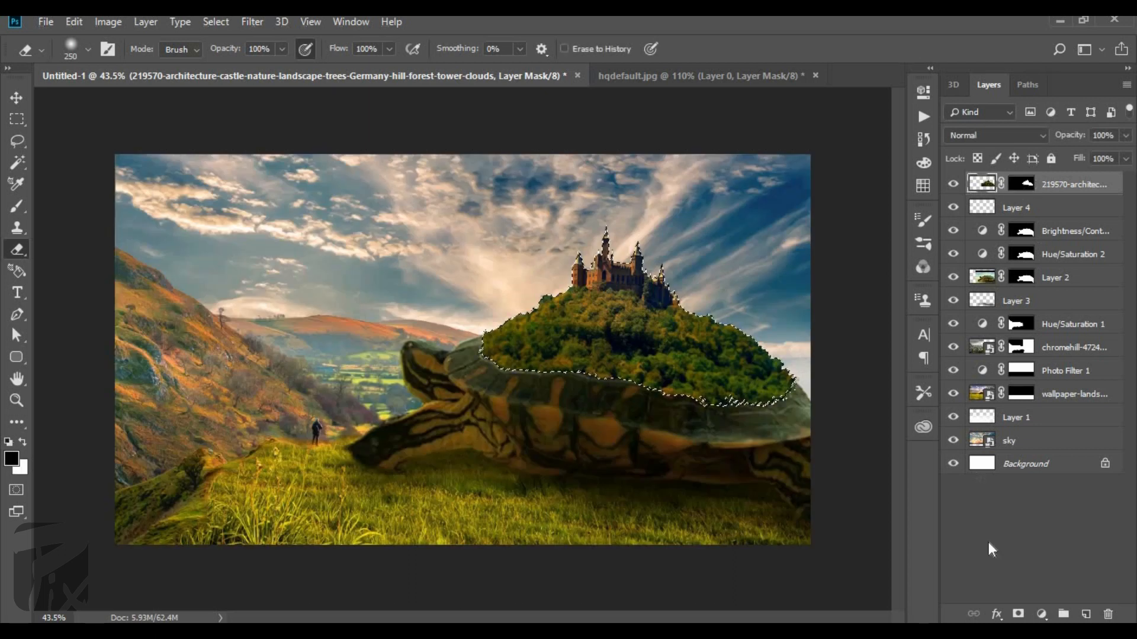
Add a Brightness/Contrast adjustment masked to the castle hill, raising the brightness slightly and lowering the contrast.
click(1034, 614)
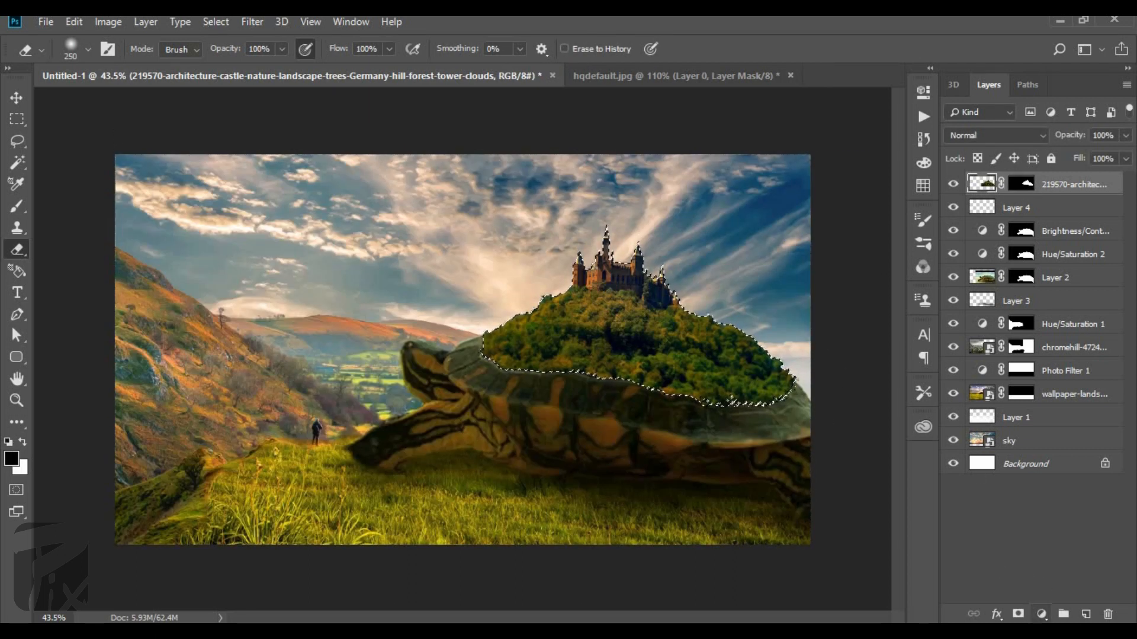
click(1041, 614)
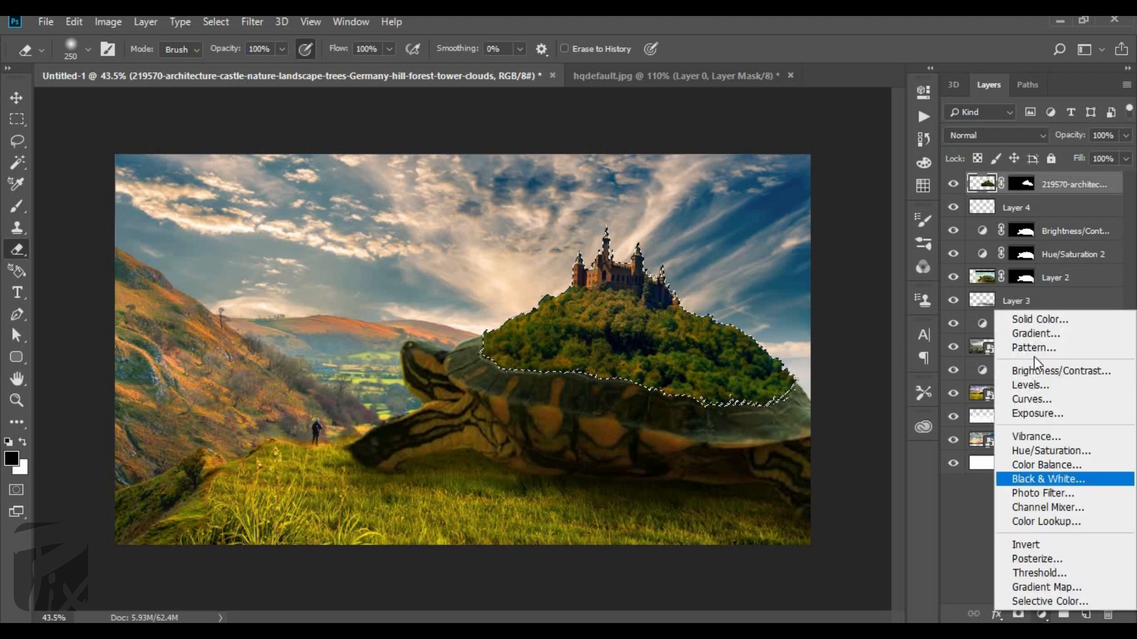
click(1042, 370)
drag(811, 184, 822, 182)
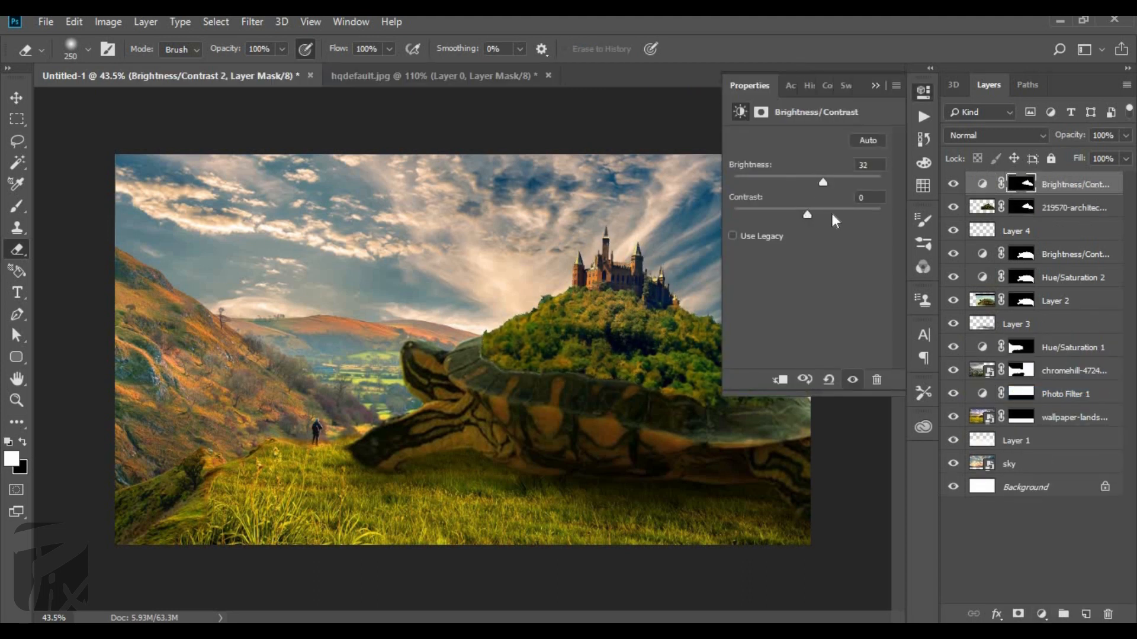
drag(807, 215, 785, 223)
mouse_move(823, 182)
mouse_down()
mouse_move(860, 186)
mouse_move(816, 190)
mouse_up()
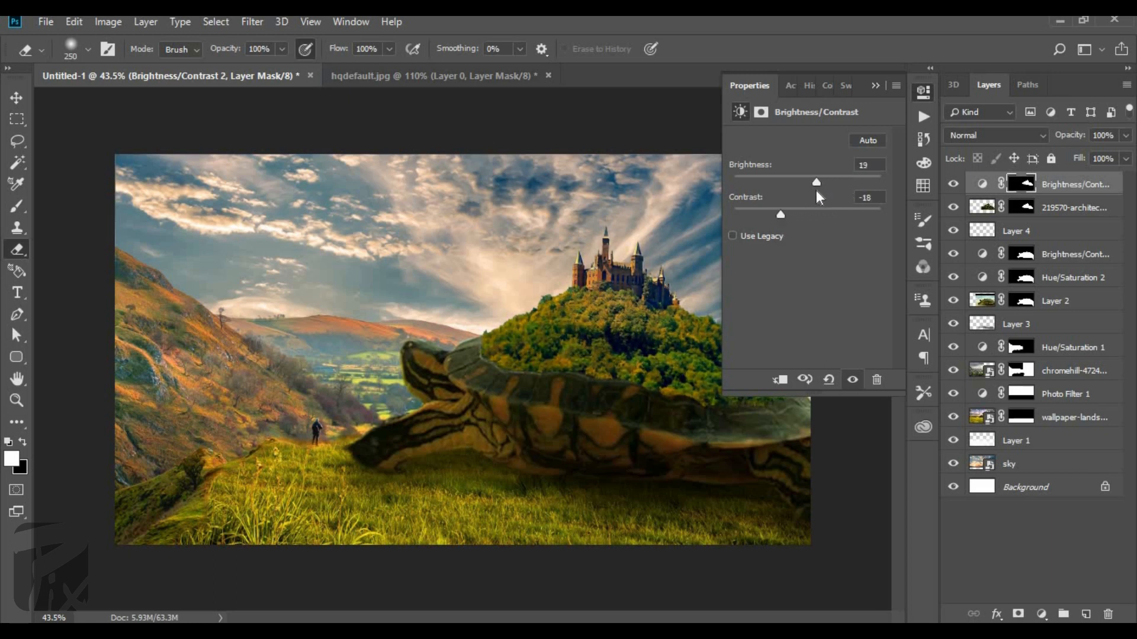
click(875, 84)
Add a Levels adjustment masked to the castle hill with midtones 1.31, white point 216 and a raised black point.
ctrl+click(1022, 184)
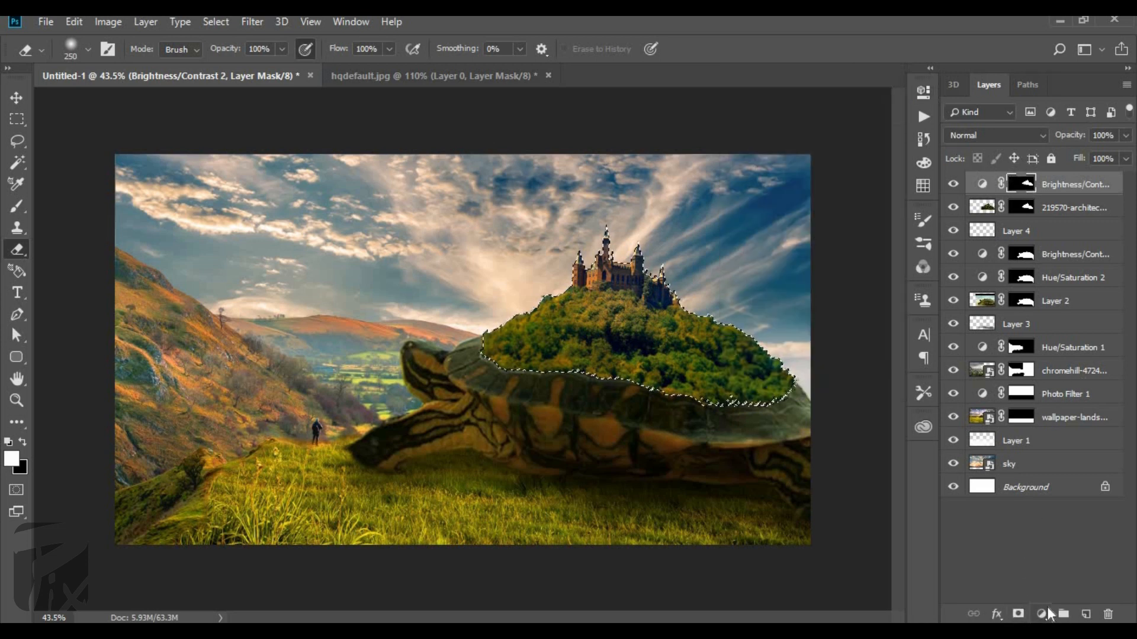
click(1043, 613)
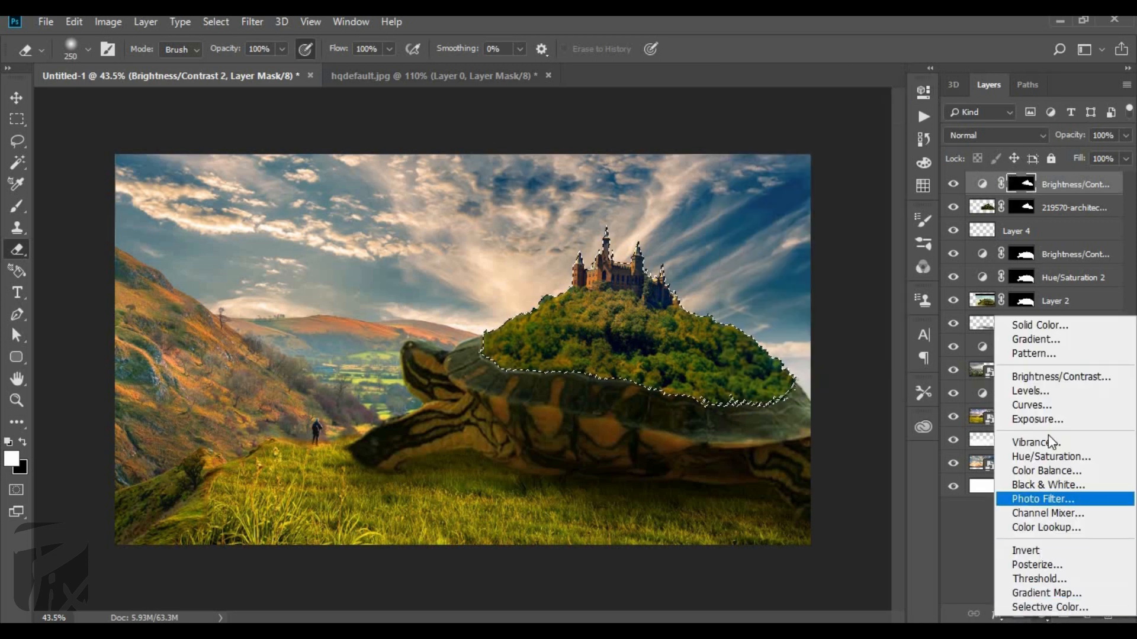
click(1045, 390)
drag(835, 255, 805, 254)
drag(881, 258, 864, 258)
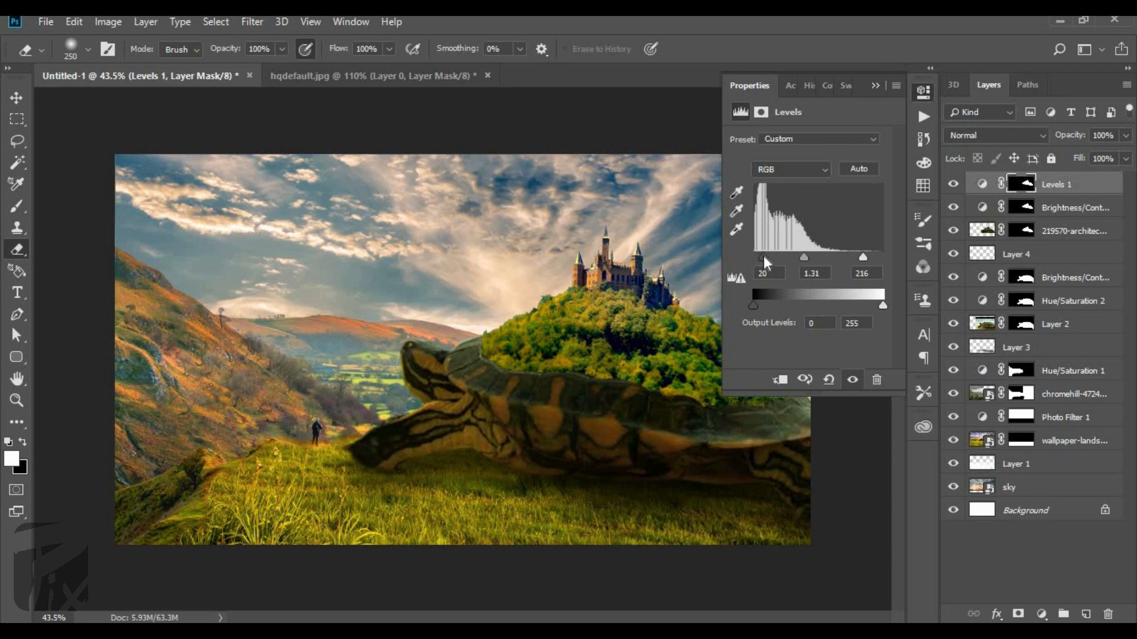
drag(762, 256, 766, 256)
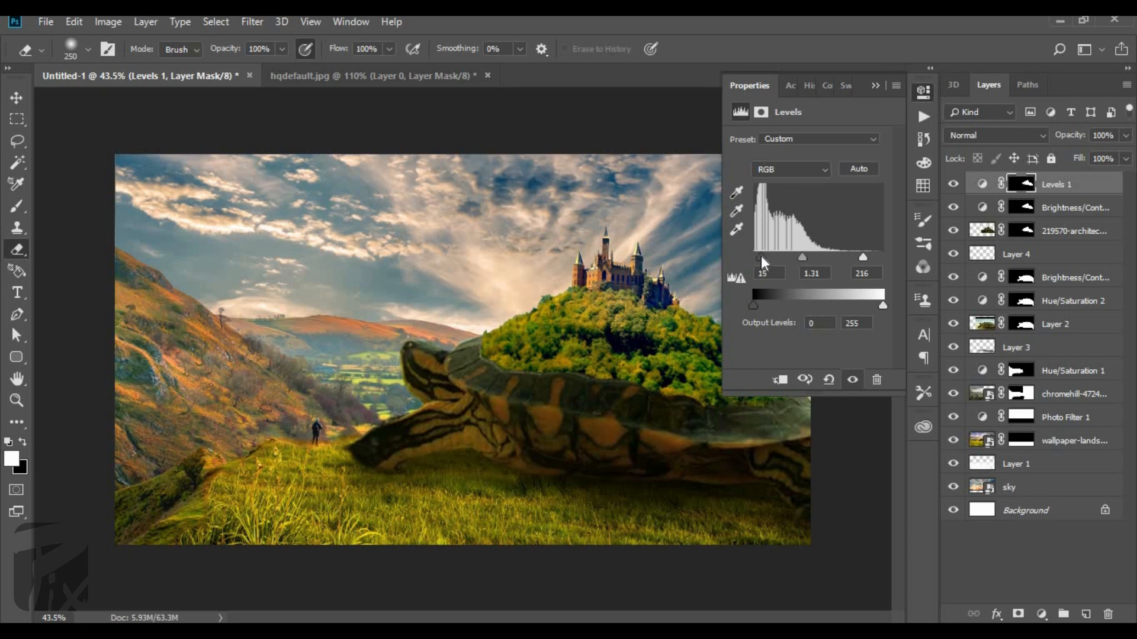
click(874, 85)
Examine the whole composite, then the turtle's head and the standing figure up close.
key(ctrl+minus)
key(ctrl+0)
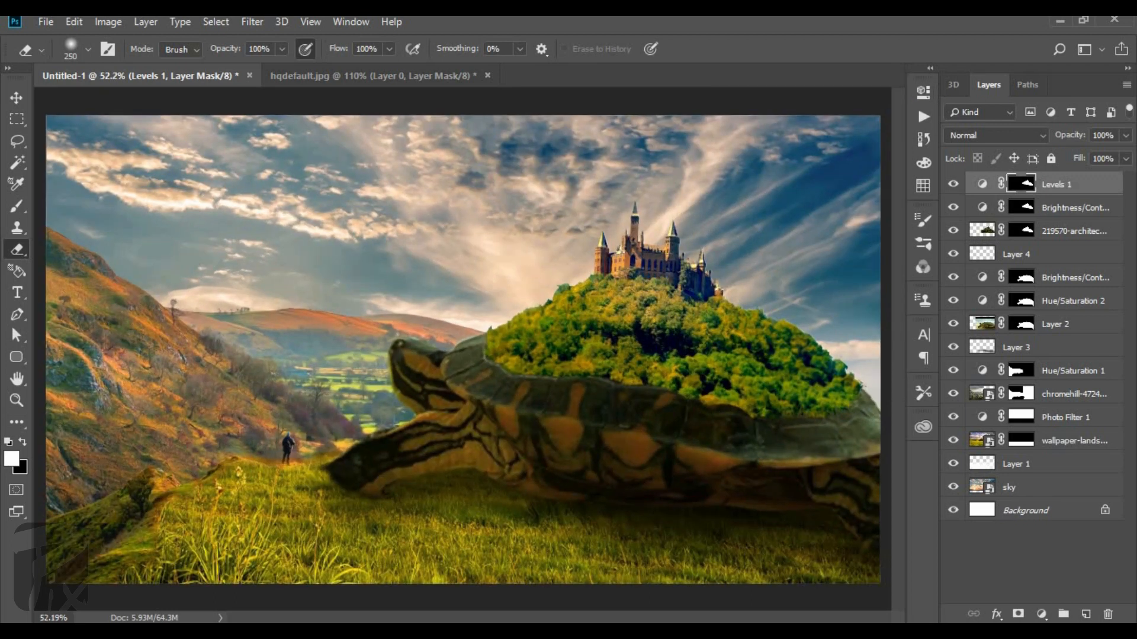
scroll(107, 340, up, 4)
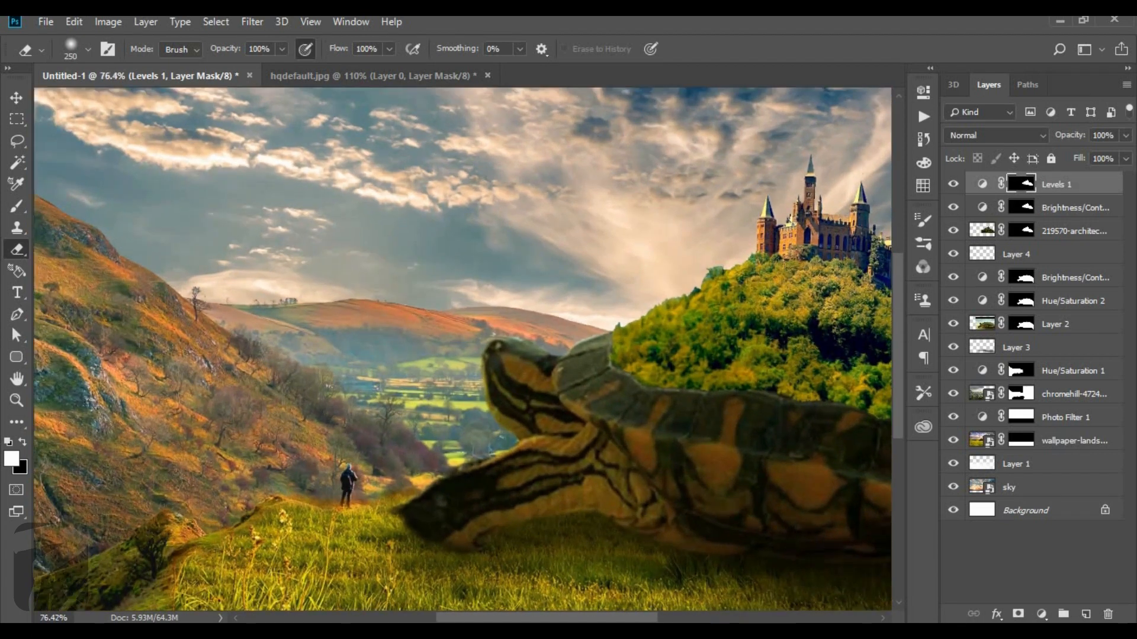
scroll(163, 361, up, 1)
scroll(304, 421, down, 4)
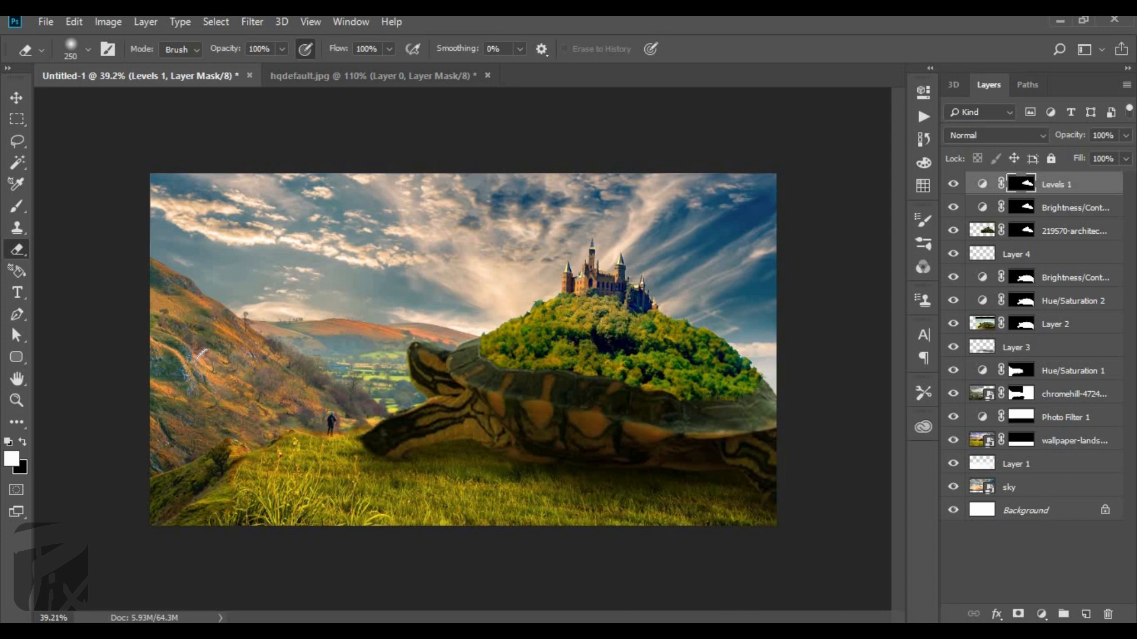
scroll(404, 394, up, 3)
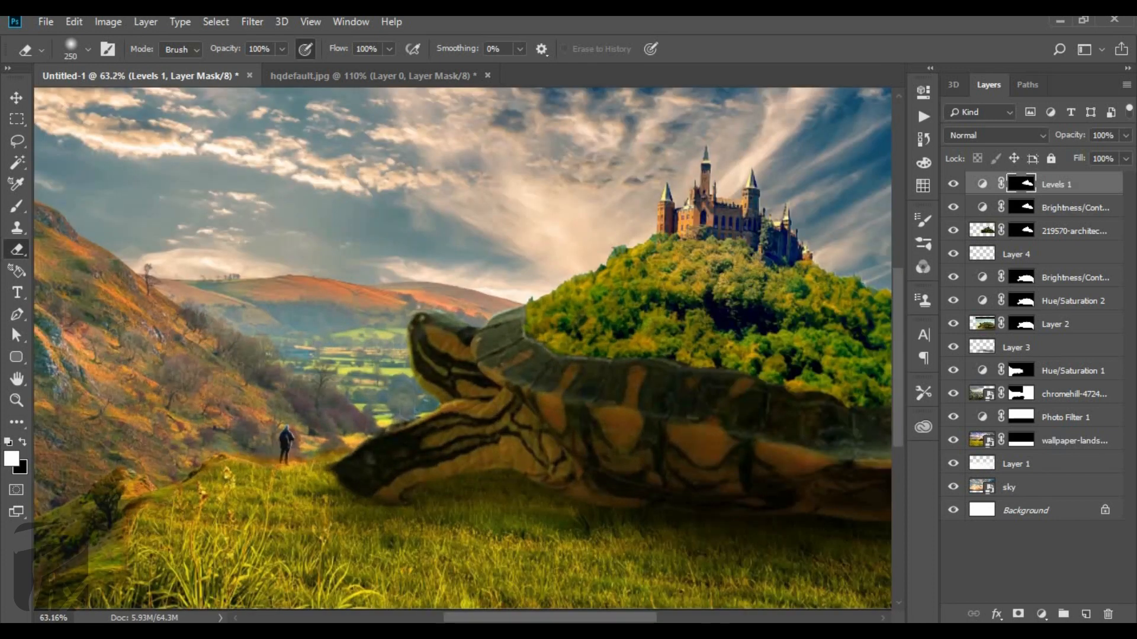
scroll(307, 474, up, 1)
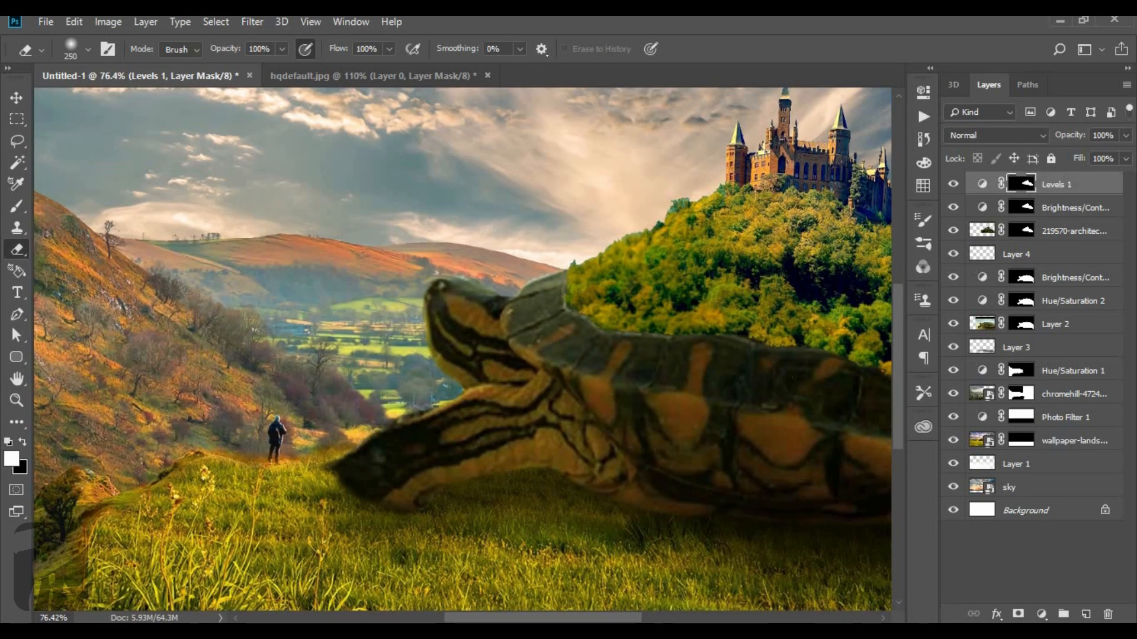
scroll(266, 441, up, 1)
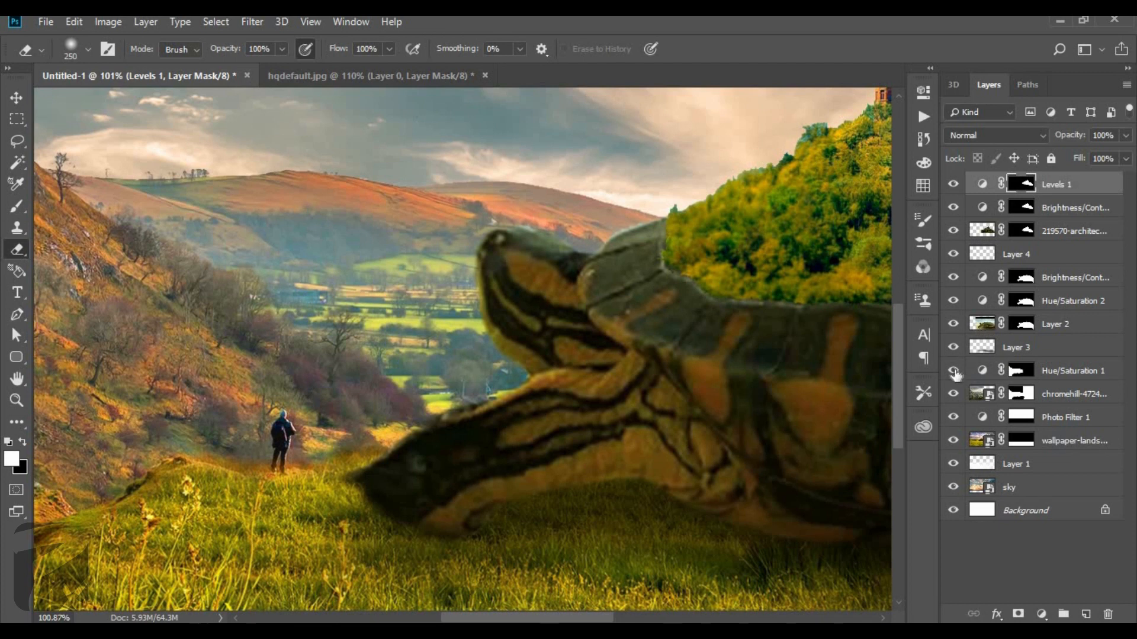
Outline the standing figure on the chromehill layer with the Patch tool.
click(982, 324)
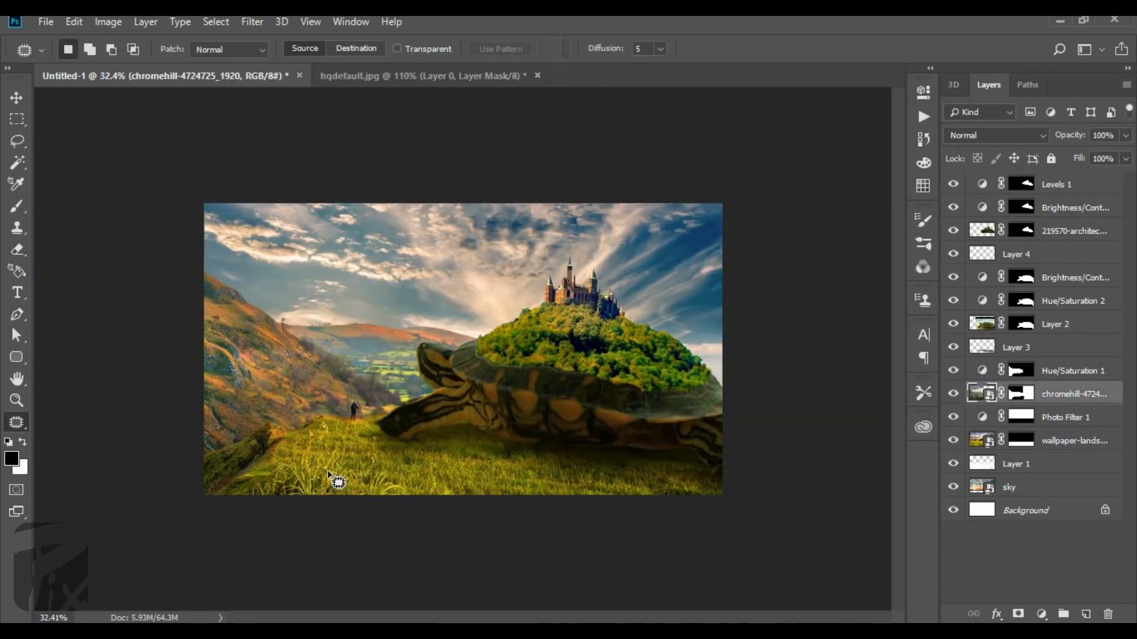
scroll(335, 478, up, 8)
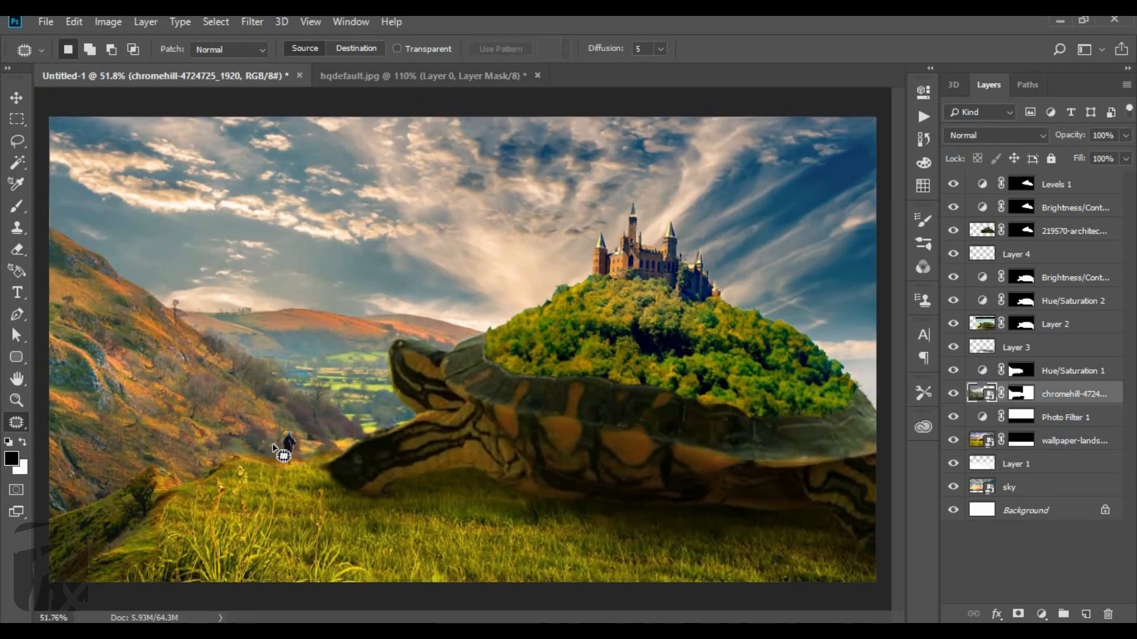
scroll(245, 488, down, 3)
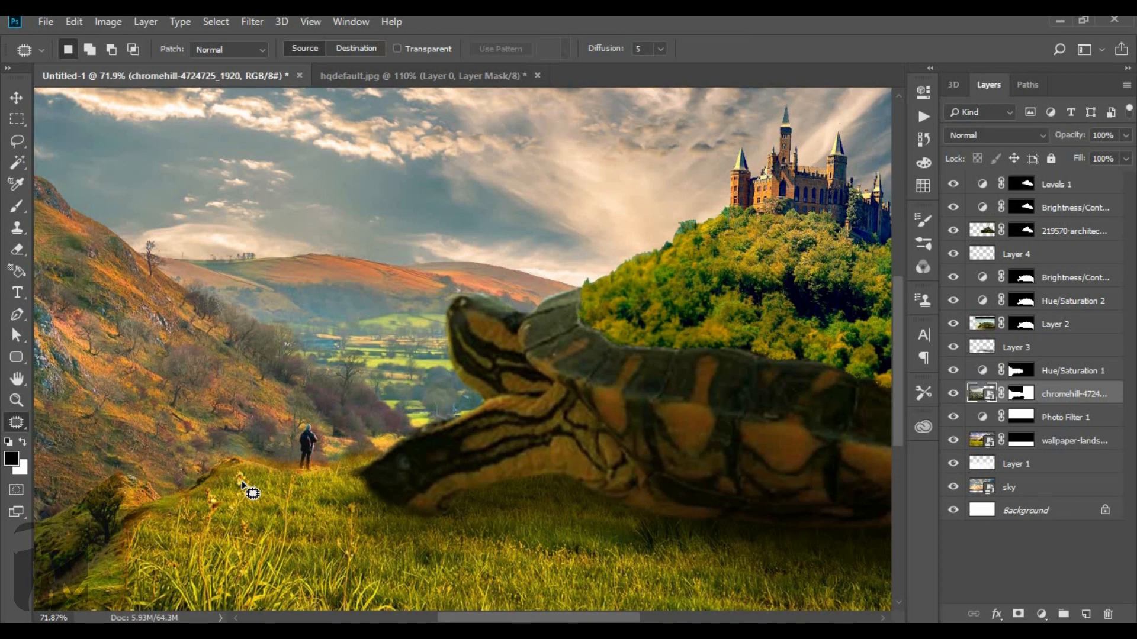
scroll(228, 421, up, 2)
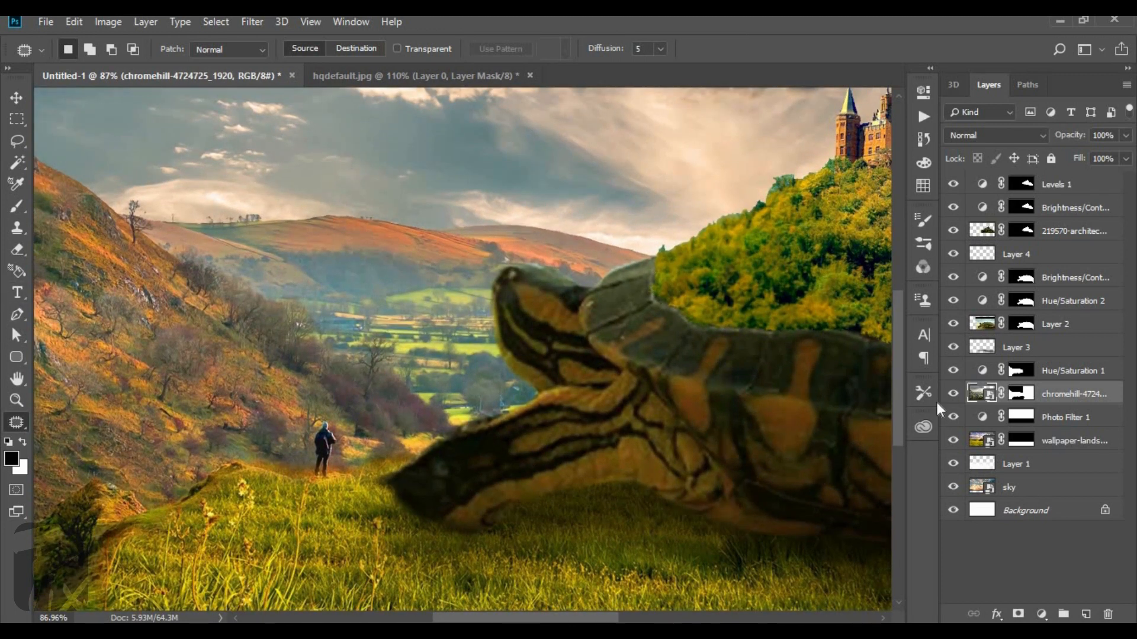
scroll(379, 468, up, 4)
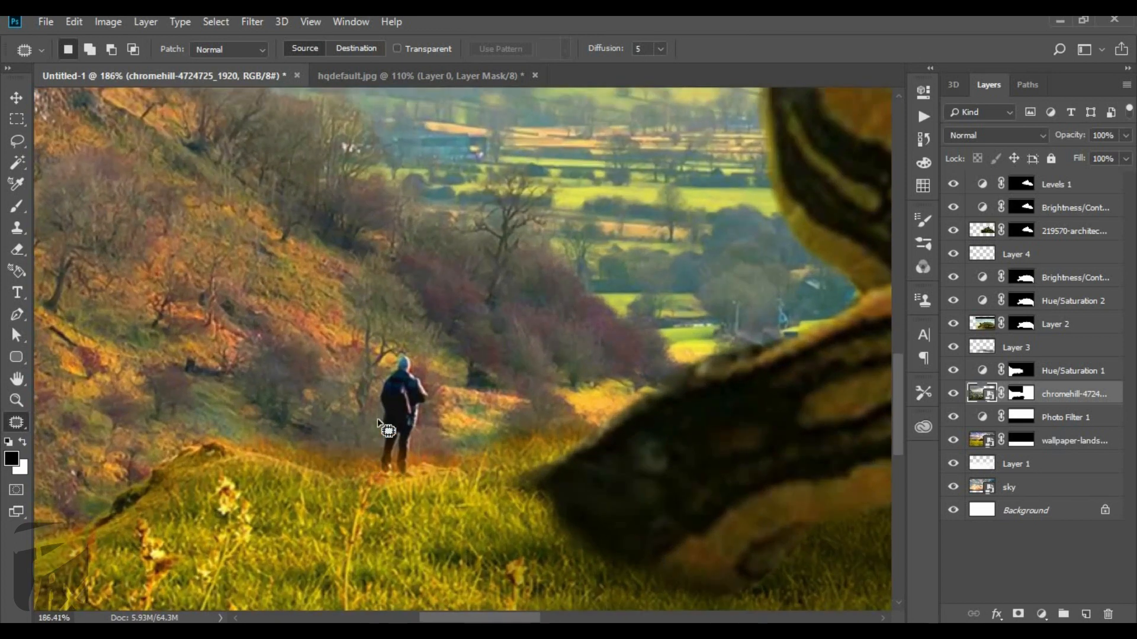
mouse_move(378, 422)
mouse_down()
mouse_move(445, 403)
mouse_move(440, 454)
mouse_move(385, 481)
mouse_up()
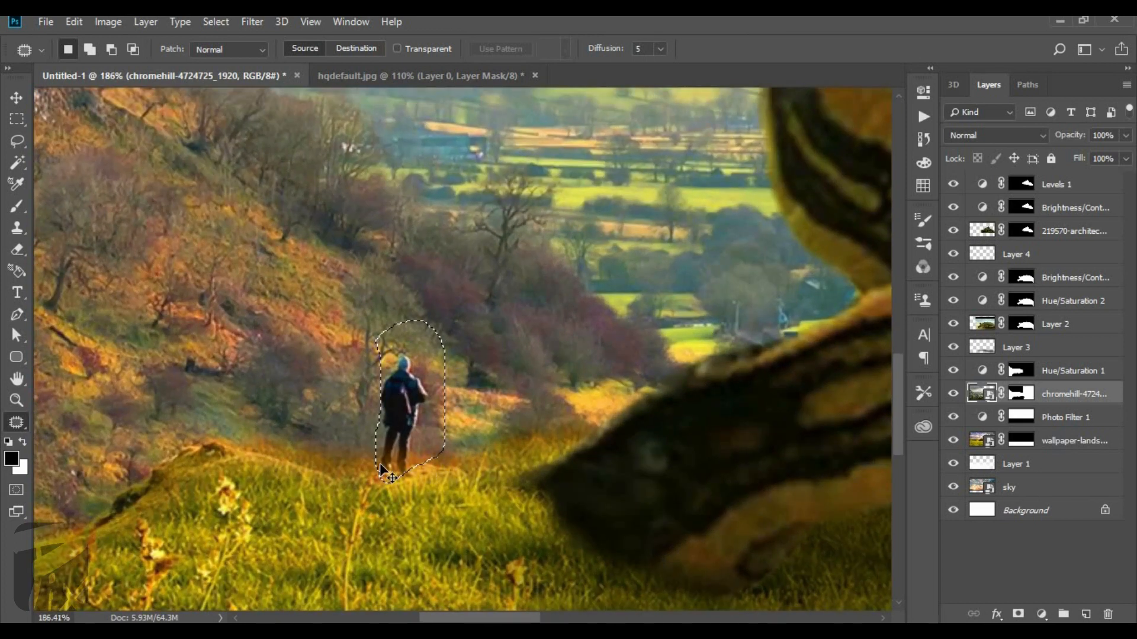
Copy the selected figure to a new layer above chromehill and scale the copy down slightly.
click(18, 100)
scroll(426, 355, down, 2)
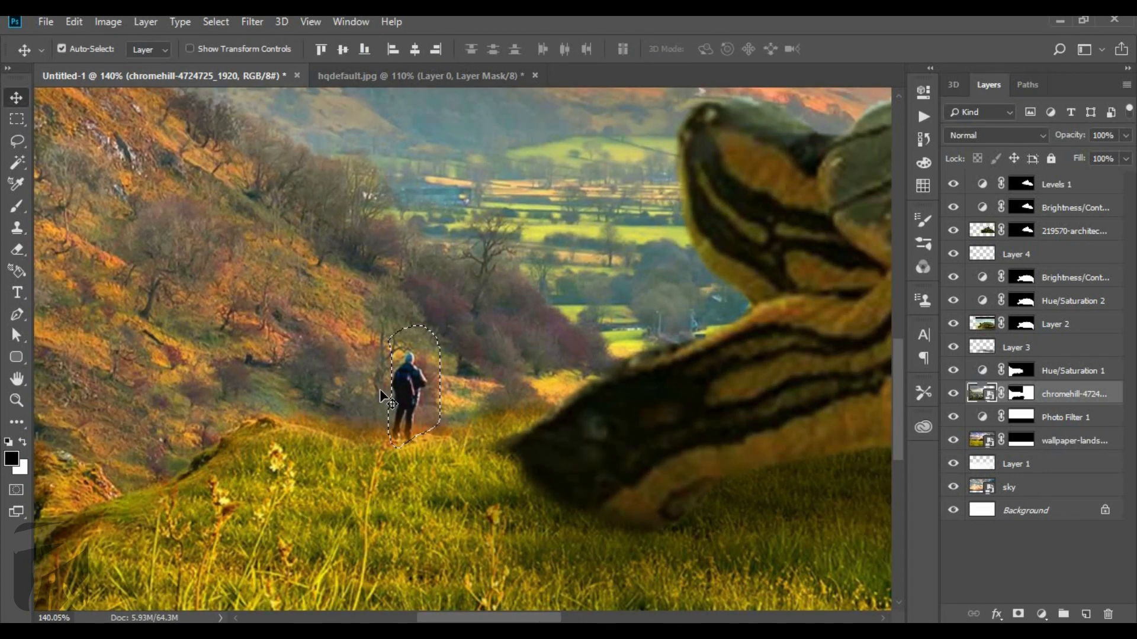
scroll(385, 399, up, 1)
key(ctrl+j)
key(ctrl+t)
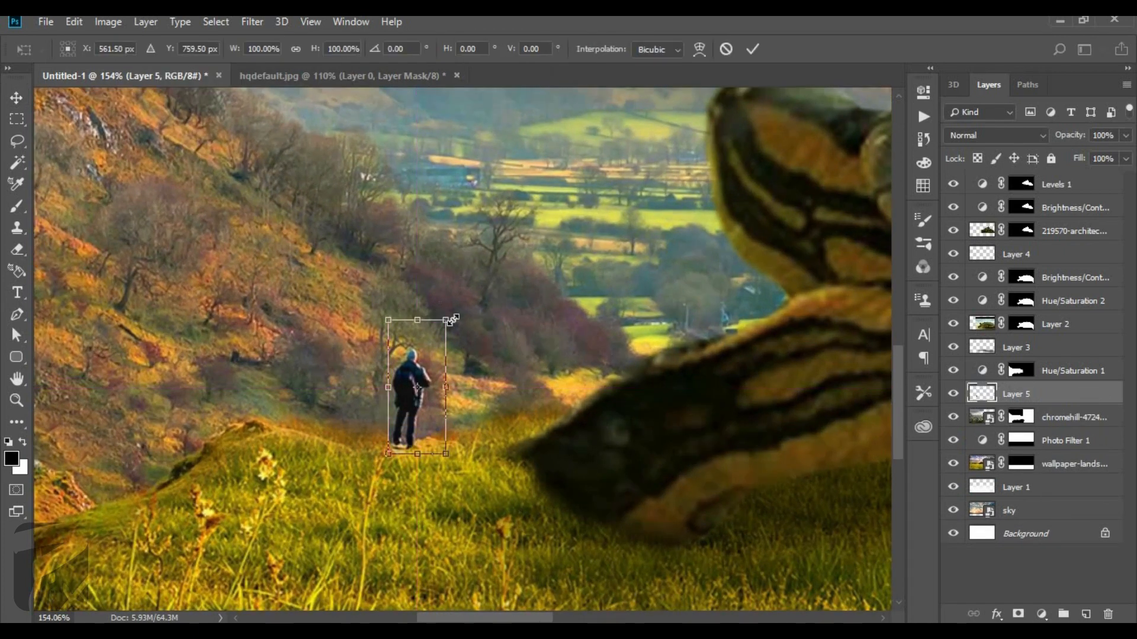
mouse_move(432, 346)
mouse_down()
mouse_move(439, 331)
mouse_move(439, 352)
mouse_move(443, 342)
mouse_up()
key(Return)
Erase the background around the copied figure on Layer 5 with a 20-pixel soft eraser.
scroll(447, 373, up, 4)
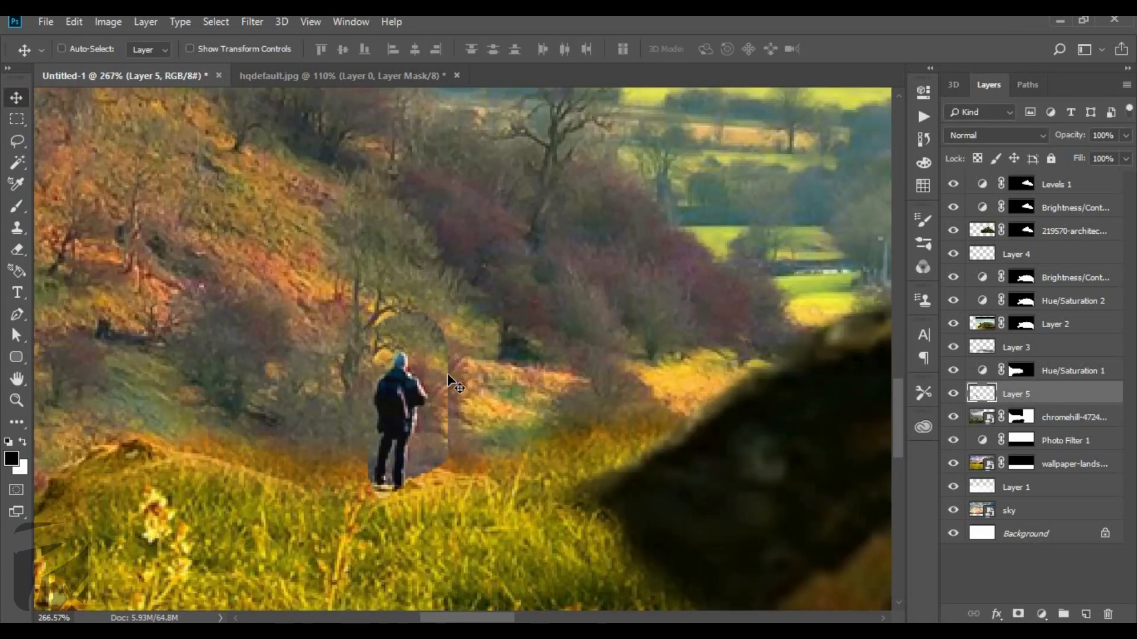
scroll(419, 342, up, 2)
key(e)
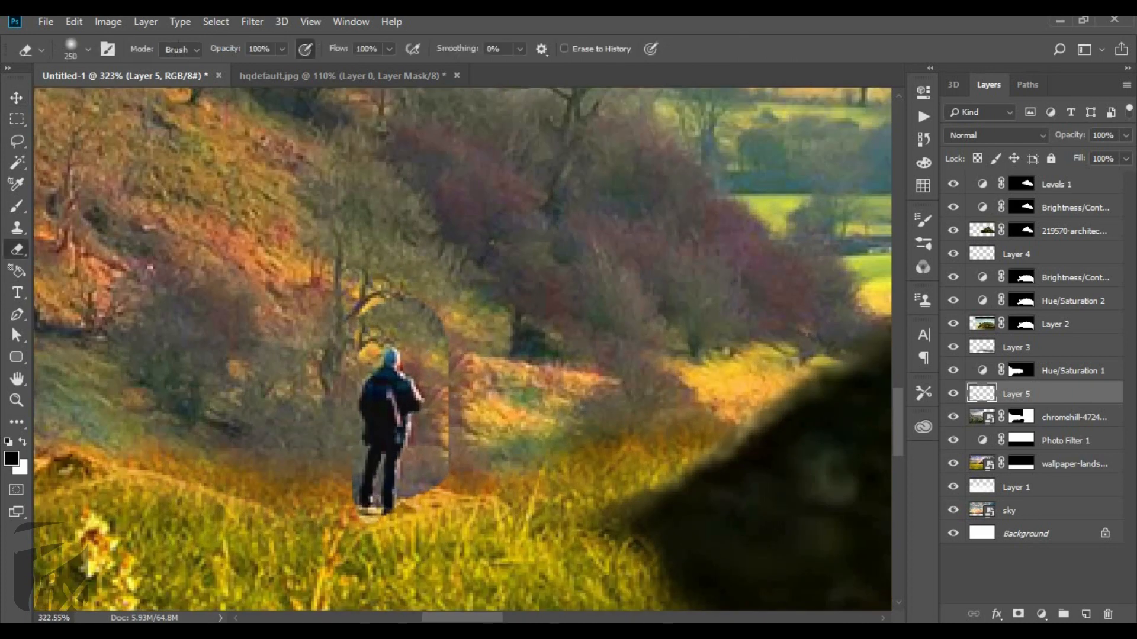
key([)
key([)
key([)
key([)
key([)
mouse_move(379, 304)
mouse_down()
mouse_move(452, 300)
mouse_move(422, 301)
mouse_move(465, 402)
mouse_move(449, 414)
mouse_up()
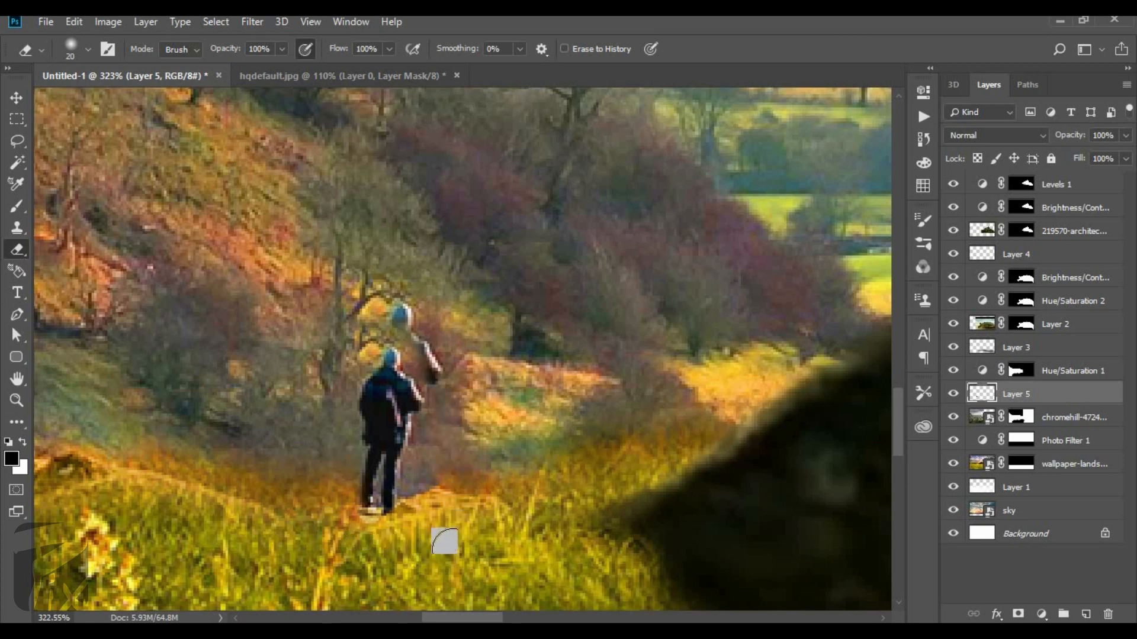
Clone surrounding hillside over the leftover parts of the original figure on Layer 5 with a 10-pixel Clone Stamp.
key(s)
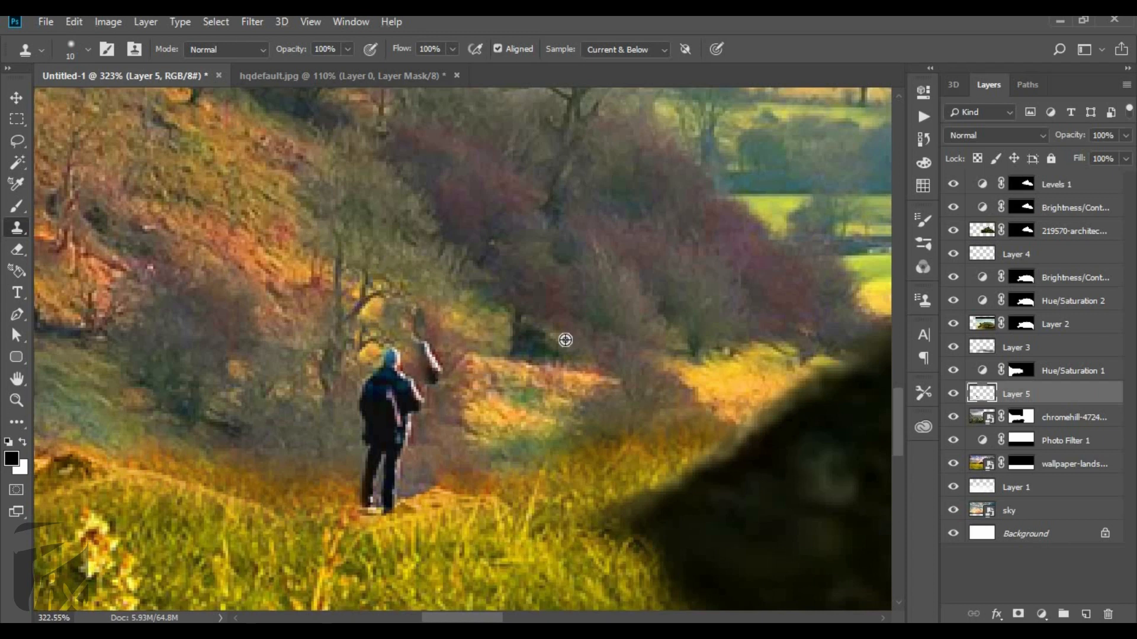
alt+click(445, 443)
drag(441, 373, 440, 375)
alt+click(483, 315)
click(424, 320)
scroll(450, 307, down, 2)
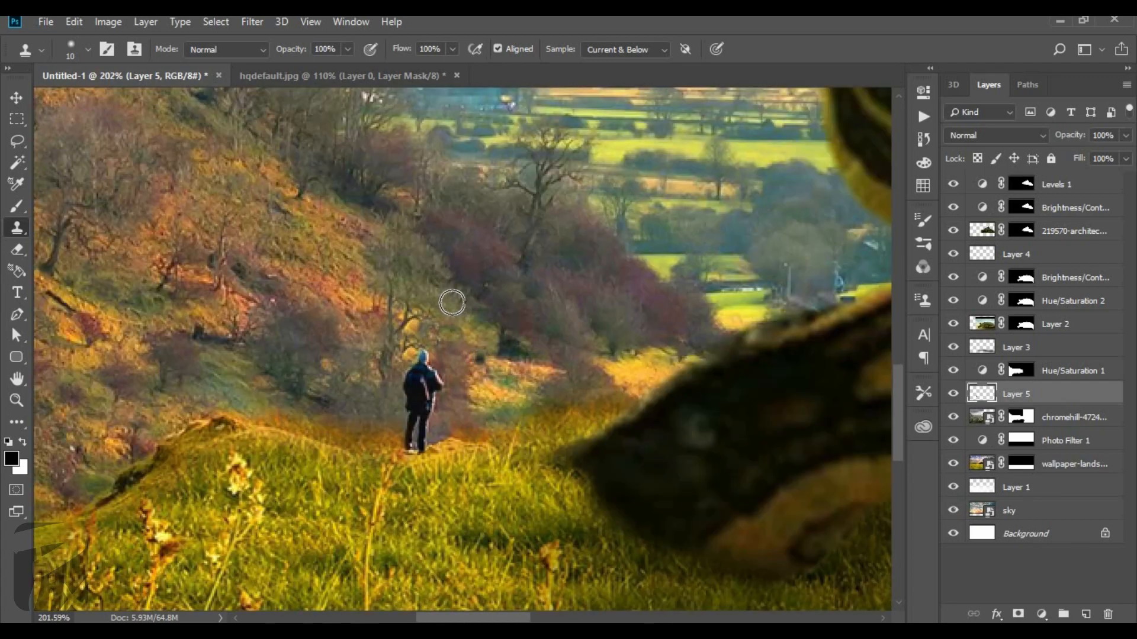
scroll(432, 302, up, 3)
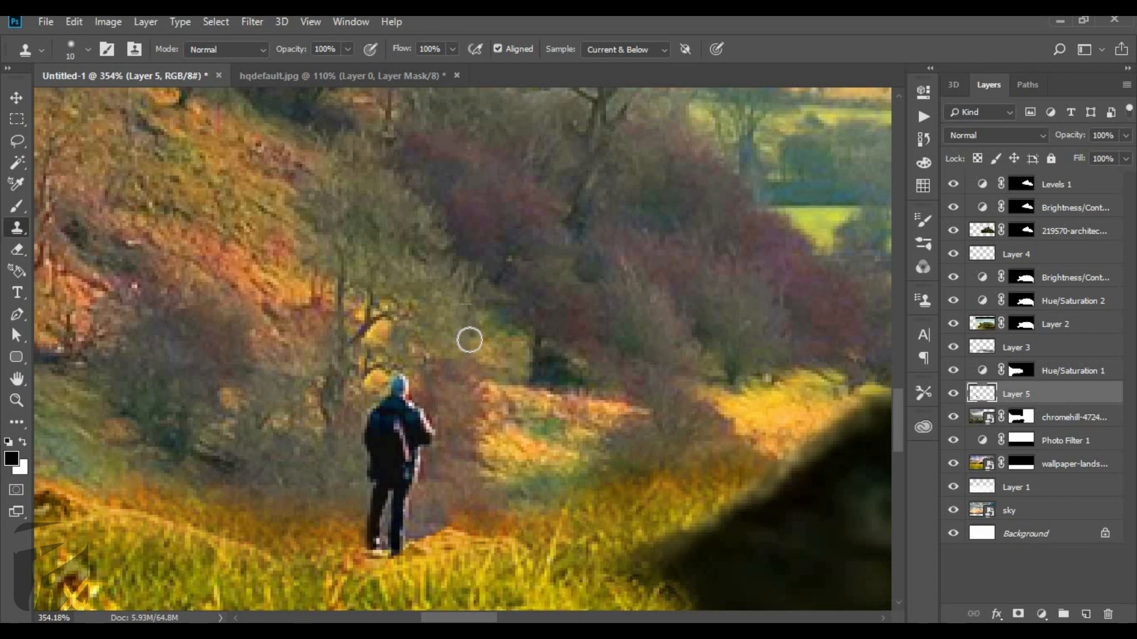
scroll(533, 444, down, 3)
scroll(506, 473, down, 2)
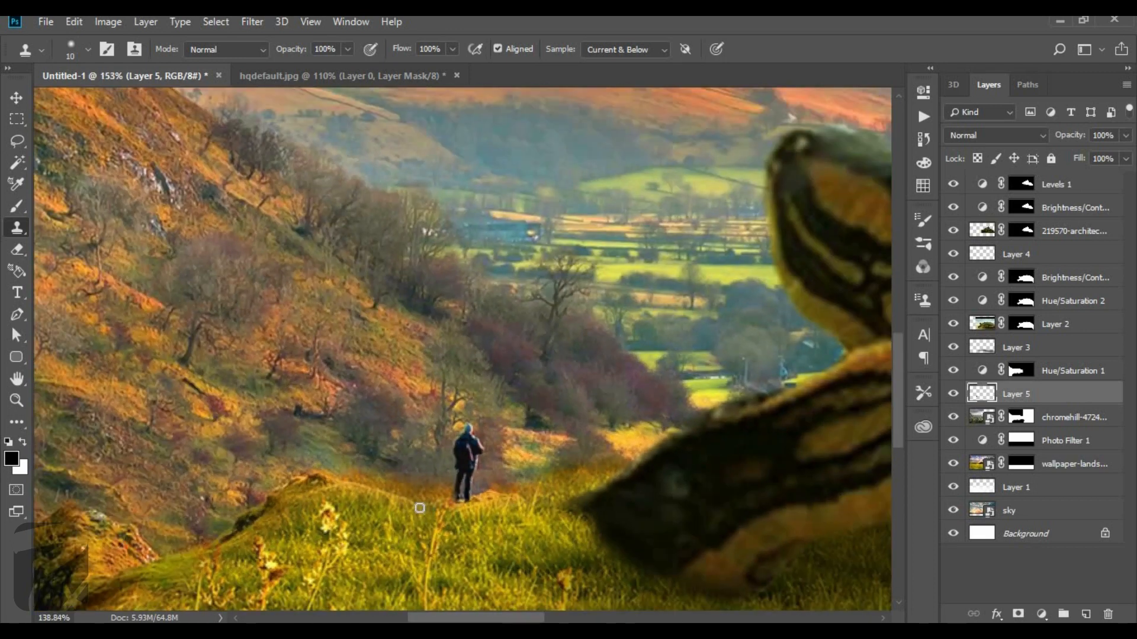
scroll(533, 491, up, 5)
scroll(554, 503, up, 1)
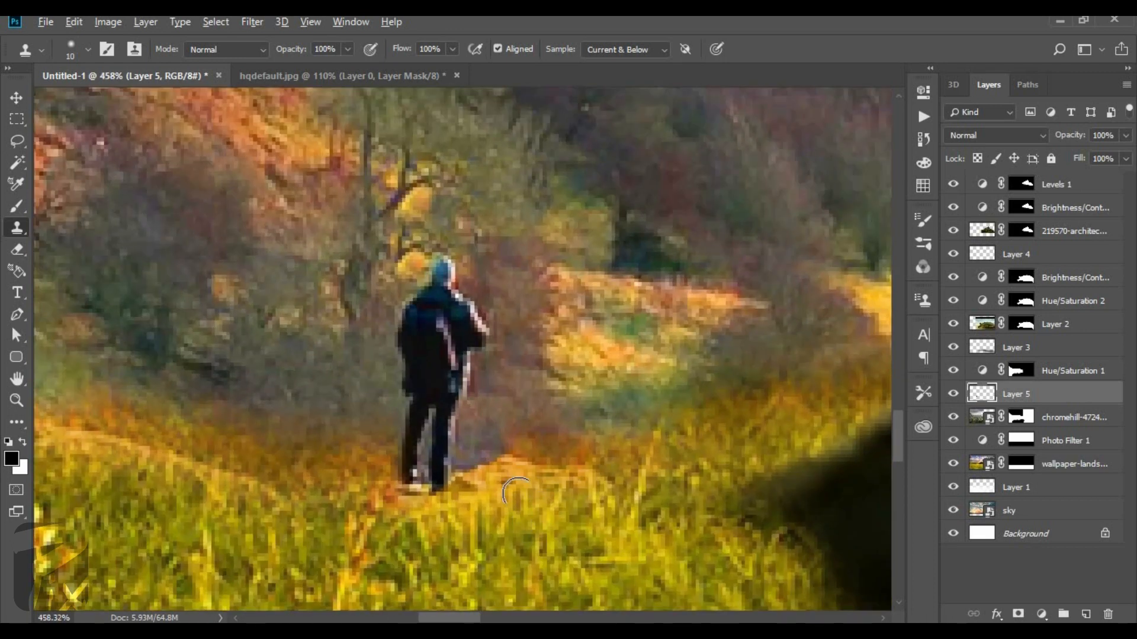
scroll(303, 424, down, 15)
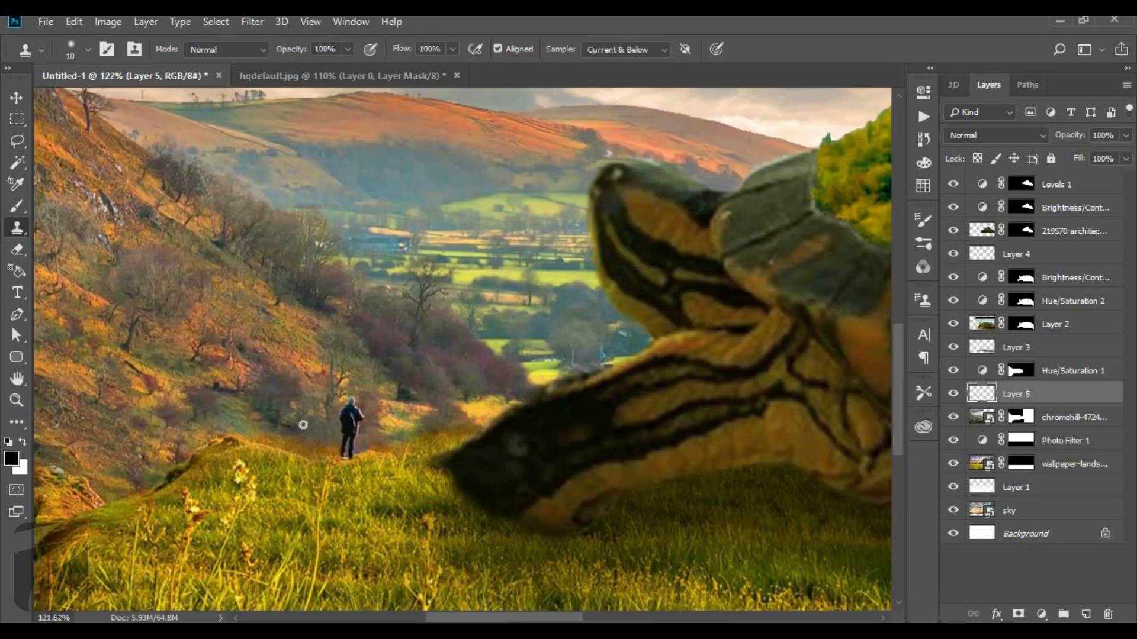
Add a new empty layer directly above Layer 5 for the standing figure's shadow.
scroll(303, 424, up, 1)
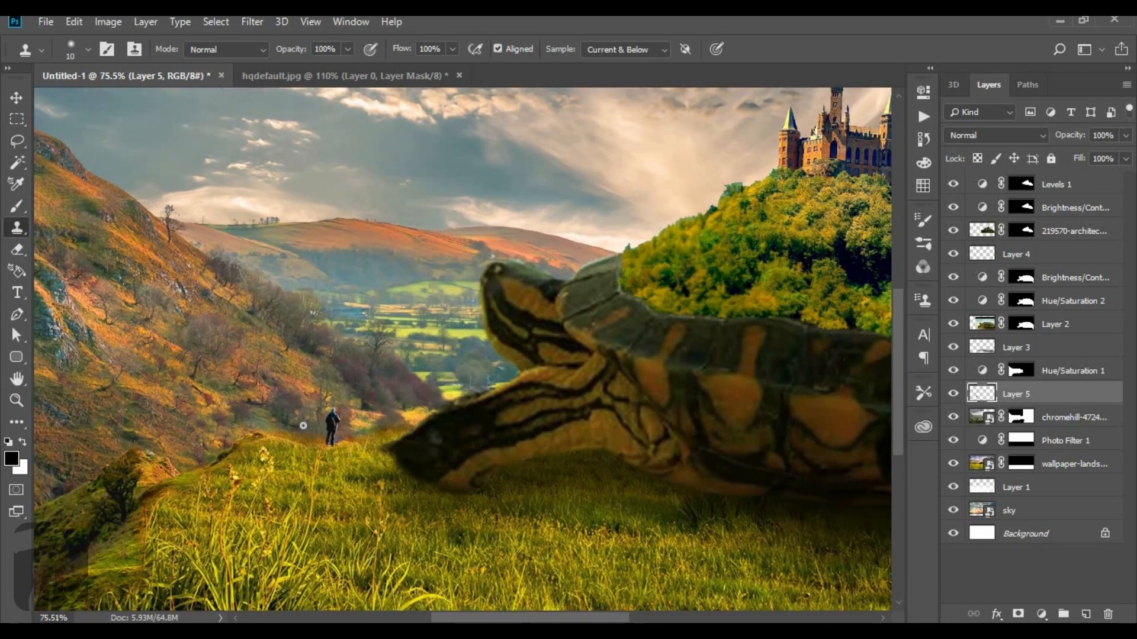
scroll(303, 425, down, 3)
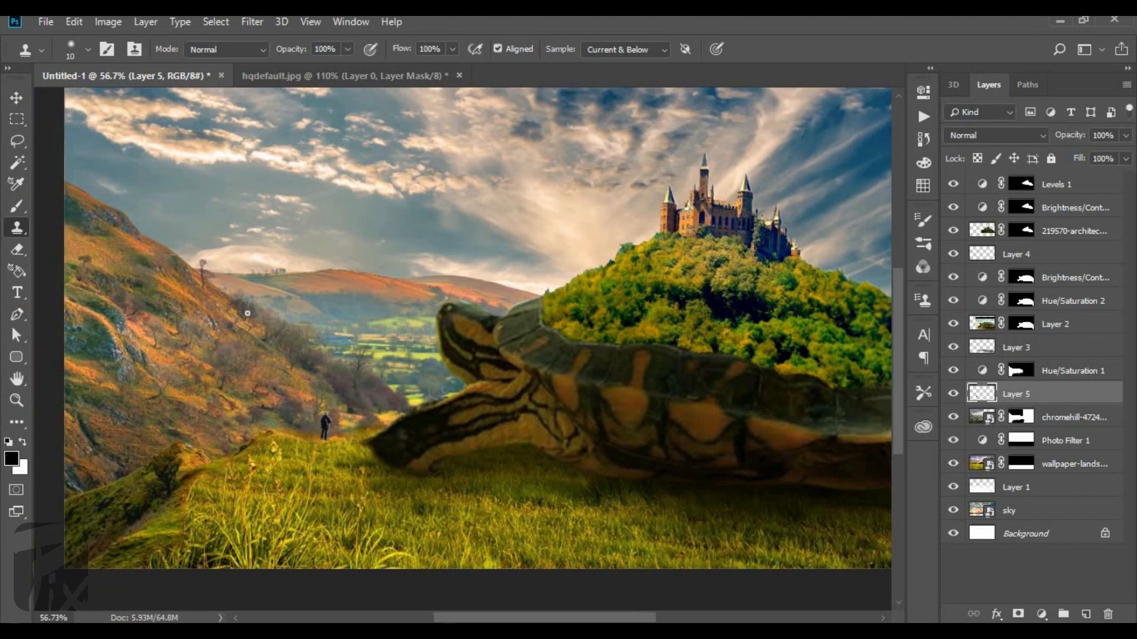
click(17, 97)
scroll(124, 254, down, 3)
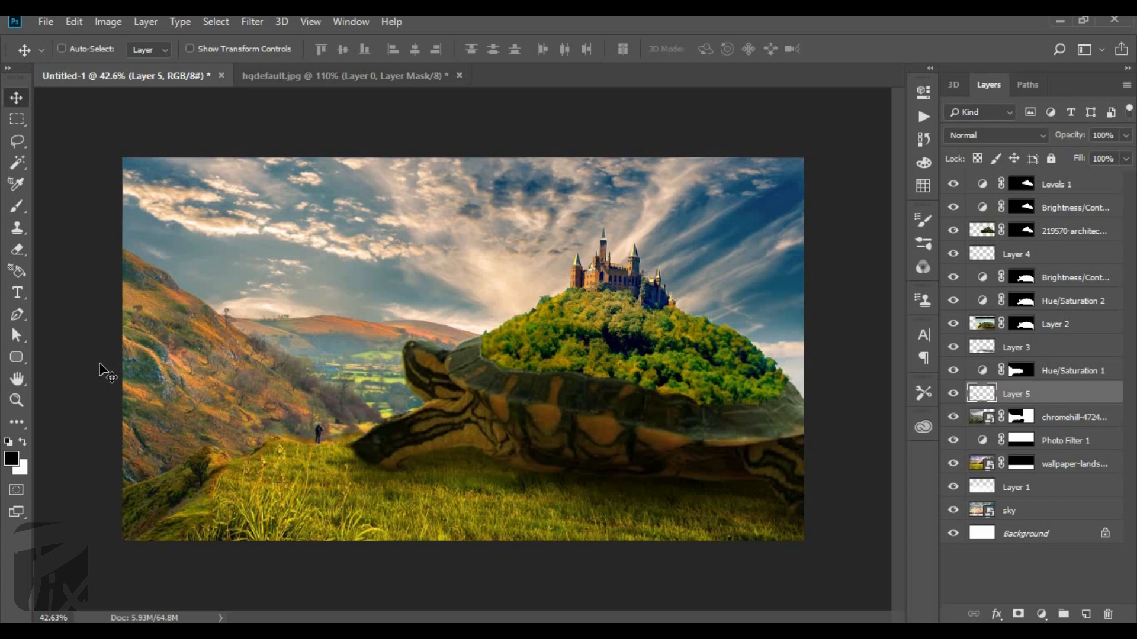
scroll(342, 439, up, 8)
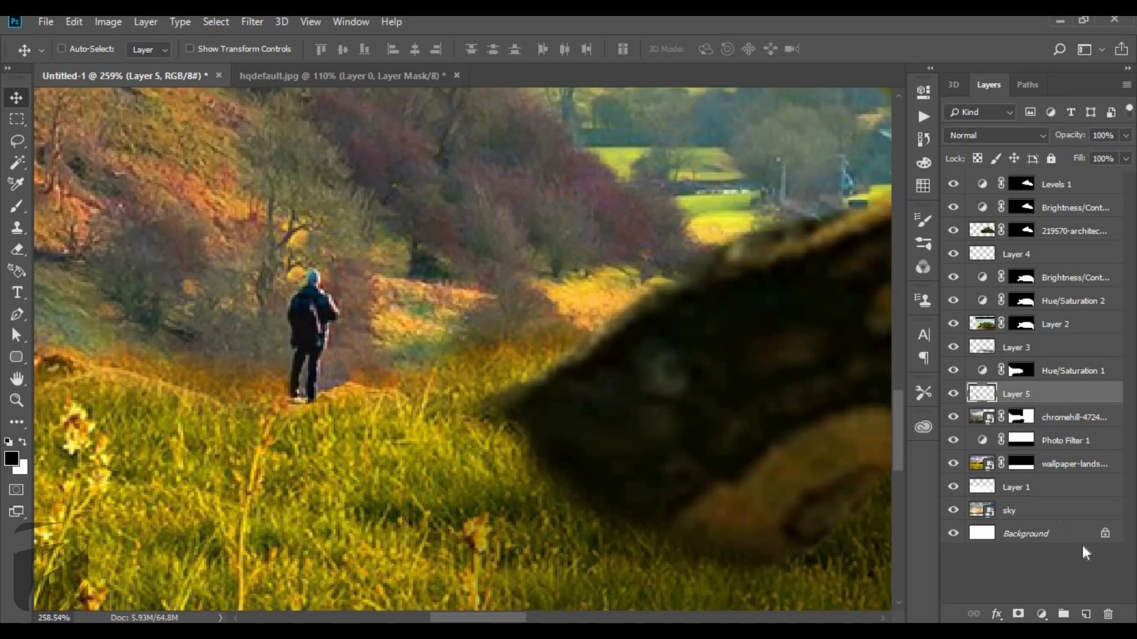
click(1087, 614)
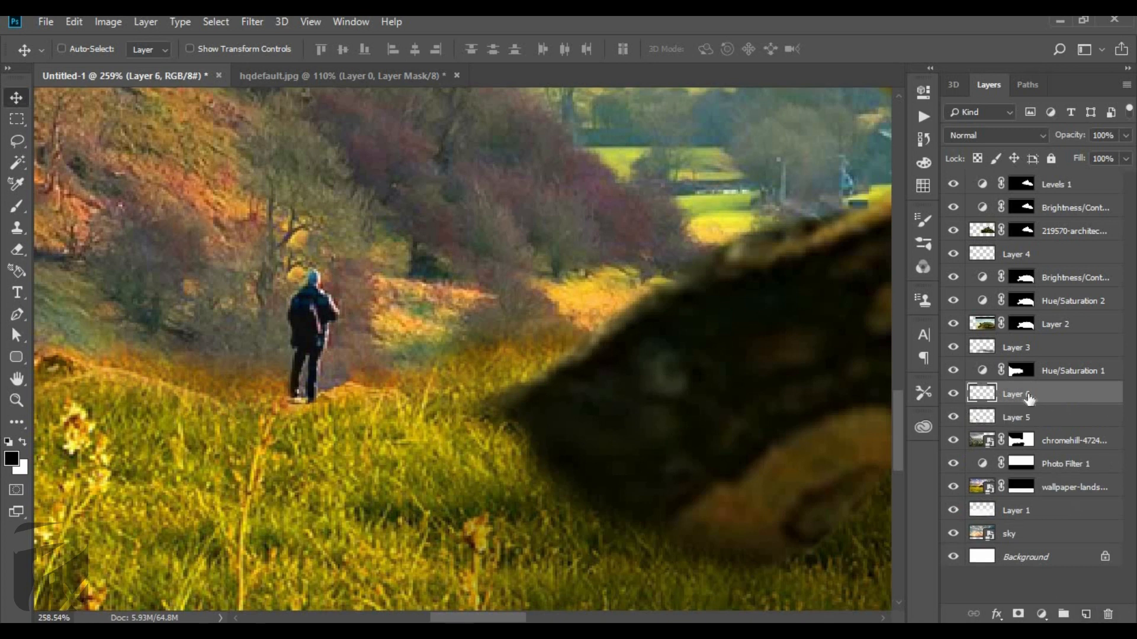
scroll(148, 294, up, 1)
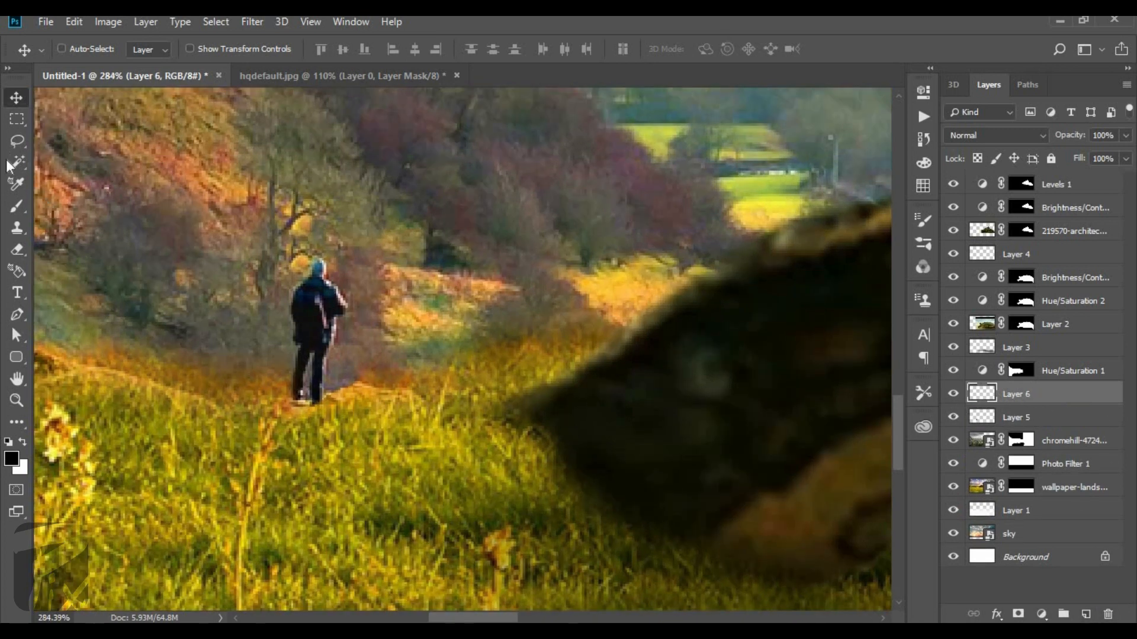
Dab black at the standing figure's feet with an 8-pixel brush and move Layer 6 above Layer 4.
click(18, 207)
key(bracketleft)
key(bracketleft)
key(bracketleft)
key(bracketleft)
key(bracketleft)
key(bracketleft)
click(295, 408)
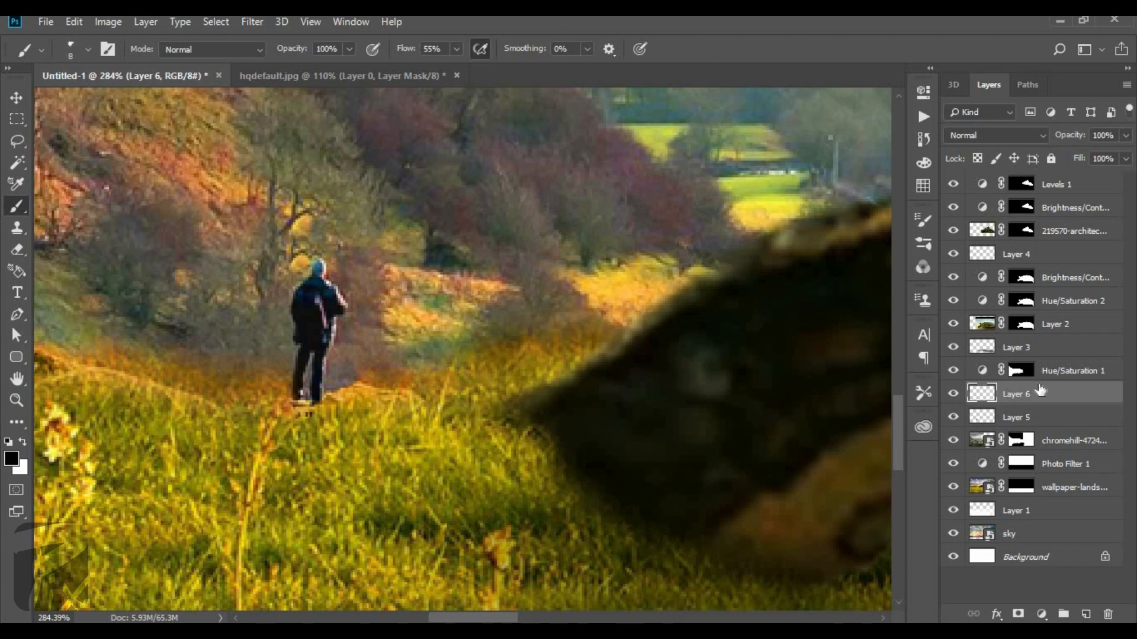
drag(1049, 258, 1047, 247)
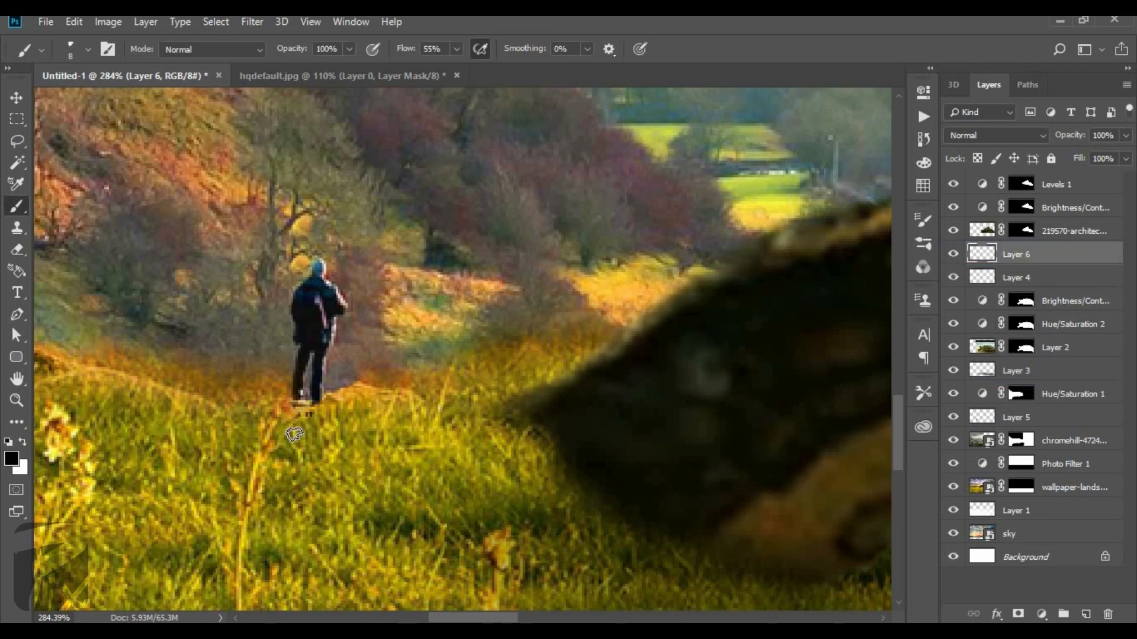
Paint a black ground shadow under the figure's feet on Layer 6 with a round brush, enlarging it to 15 pixels.
right_click(295, 433)
scroll(420, 532, up, 10)
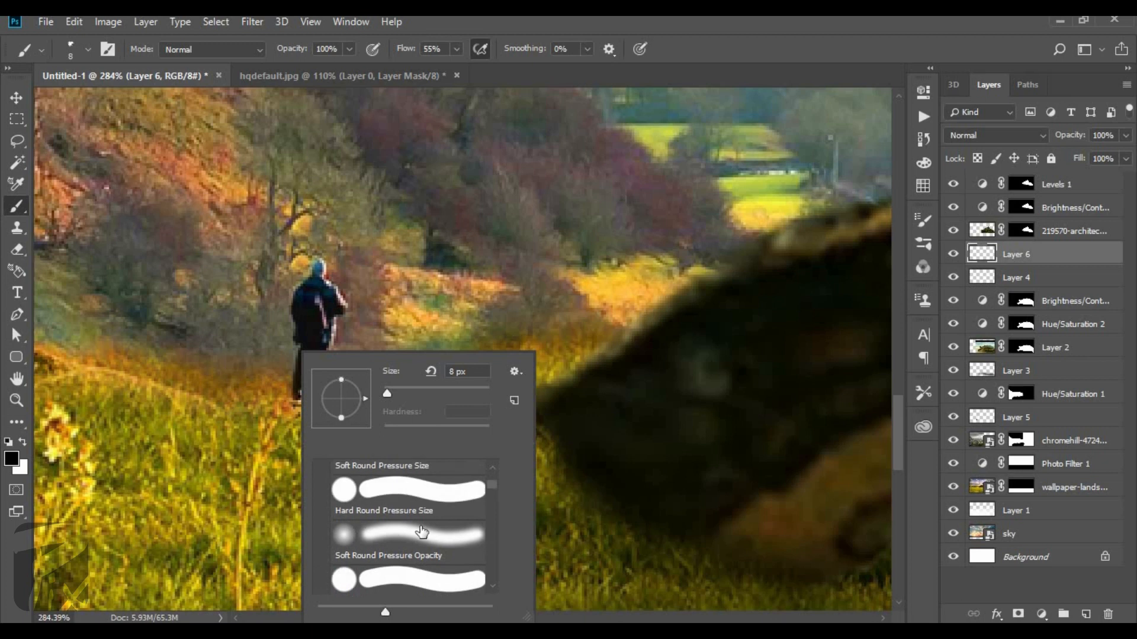
click(494, 147)
key(bracketleft)
key(bracketleft)
key(bracketleft)
key(bracketleft)
key(bracketleft)
scroll(290, 410, up, 1)
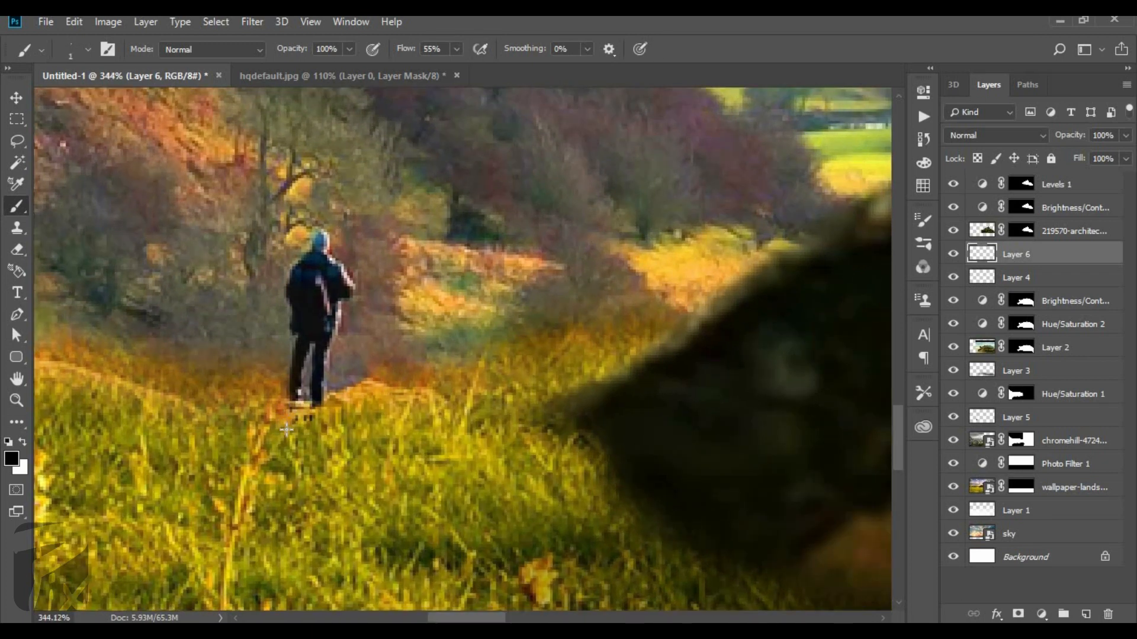
key(bracketright)
mouse_move(288, 429)
mouse_down()
mouse_move(316, 403)
mouse_move(308, 428)
mouse_move(291, 426)
mouse_move(305, 424)
mouse_up()
key(bracketright)
key(bracketright)
key(bracketright)
key(bracketright)
key(bracketright)
key(bracketright)
click(309, 423)
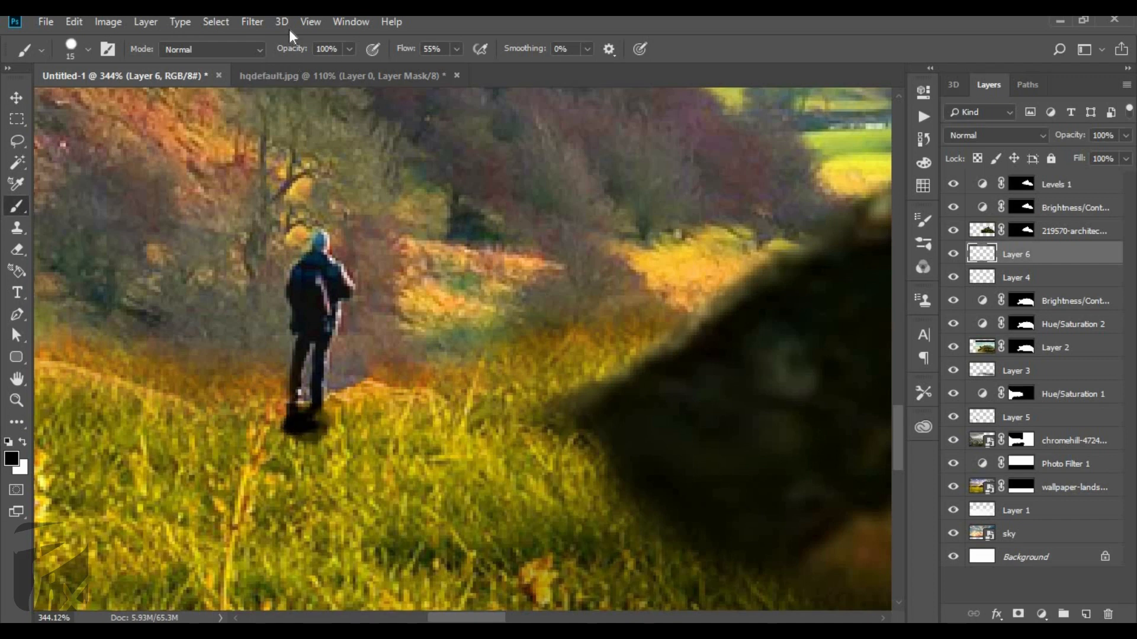
Blur the figure's shadow with a 1.4-pixel Gaussian Blur and set its layer opacity to 57%.
click(252, 22)
mouse_move(379, 211)
click(479, 274)
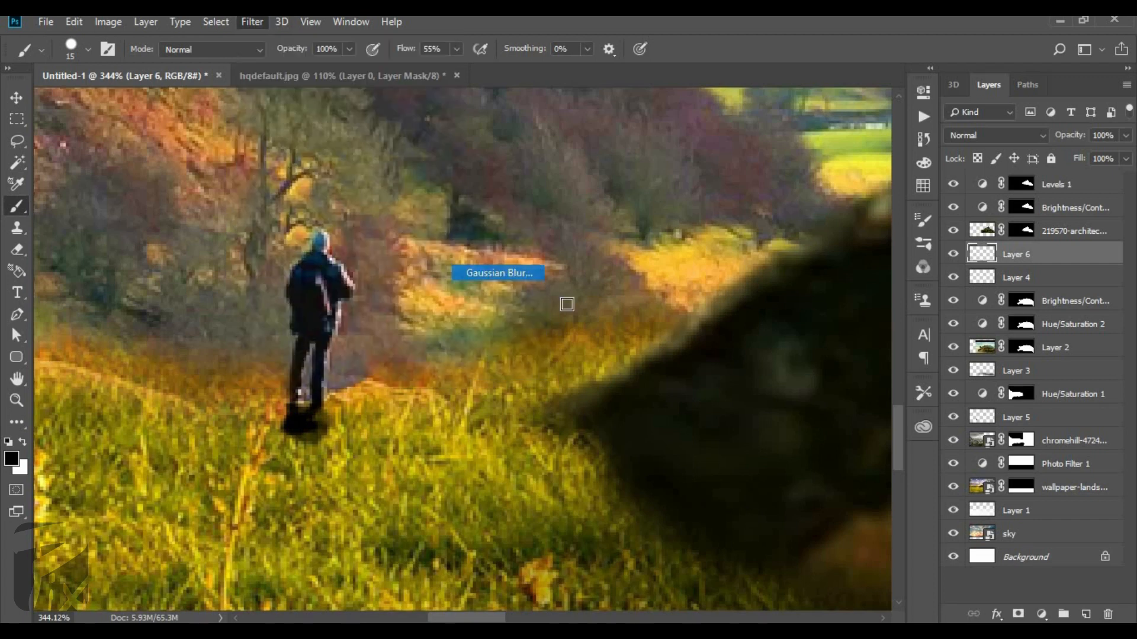
drag(893, 362, 888, 361)
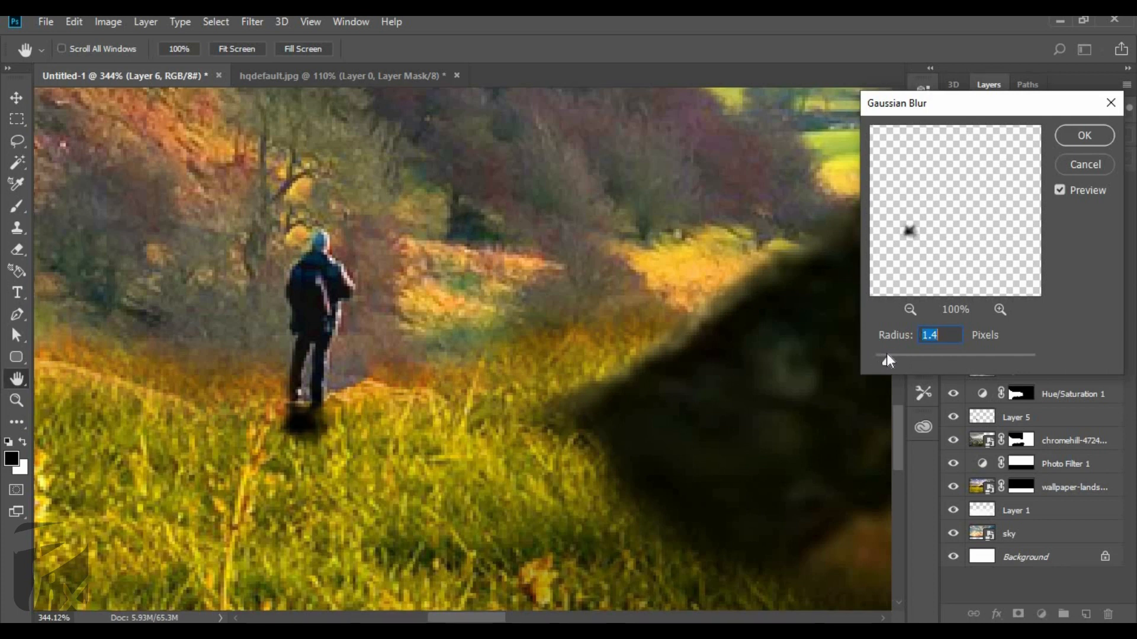
click(1079, 144)
drag(1066, 143, 1057, 141)
scroll(648, 293, down, 5)
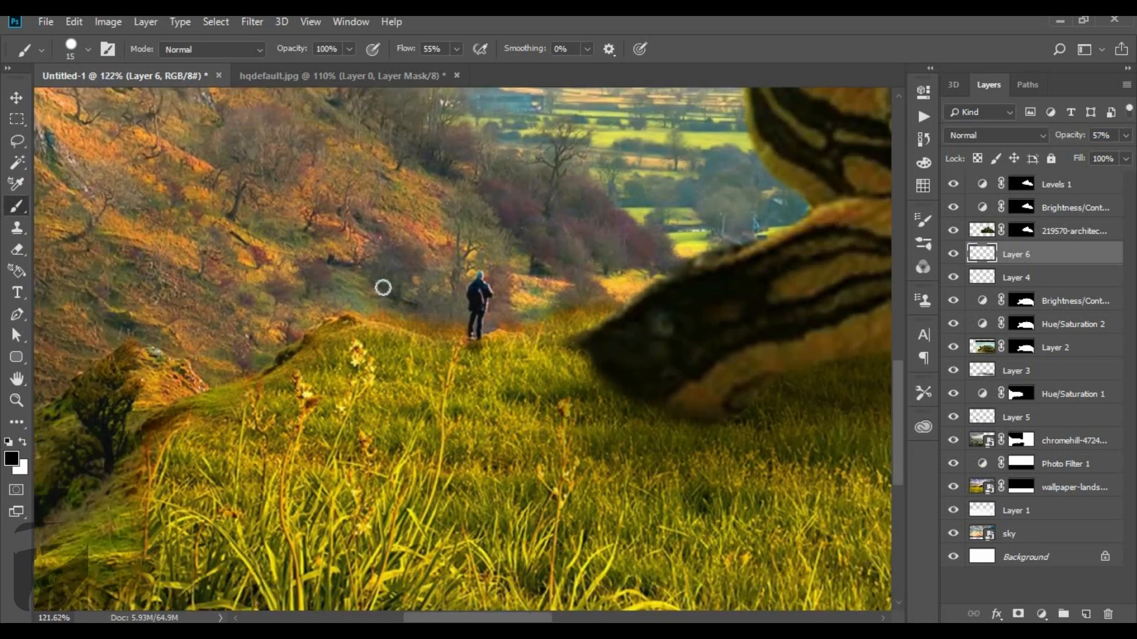
scroll(445, 350, up, 4)
key(e)
scroll(481, 294, up, 3)
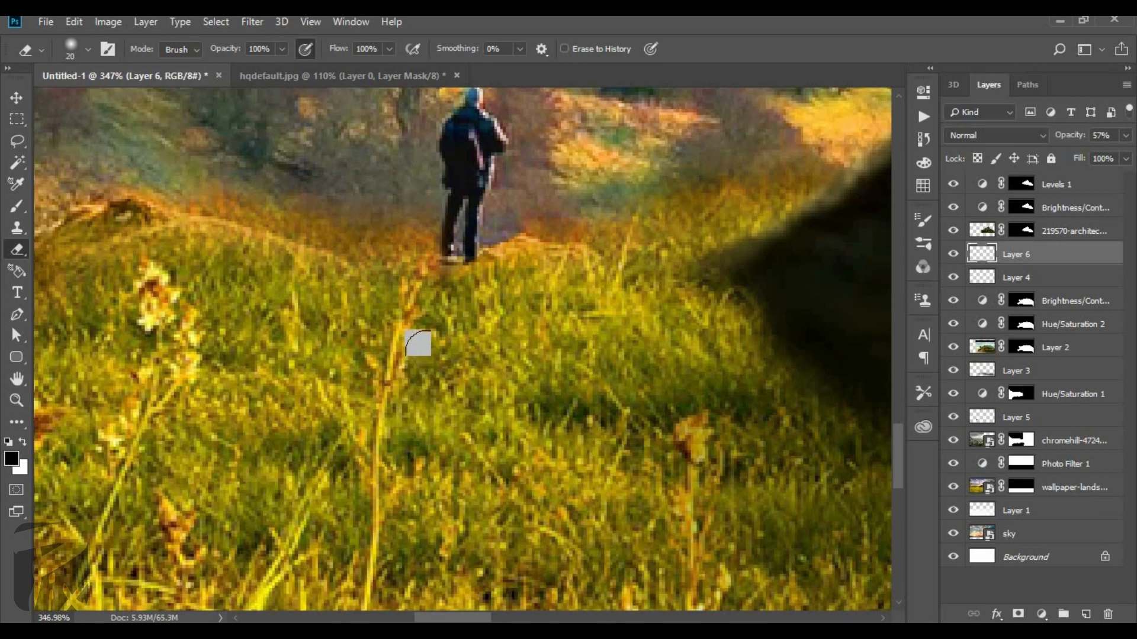
scroll(119, 365, down, 5)
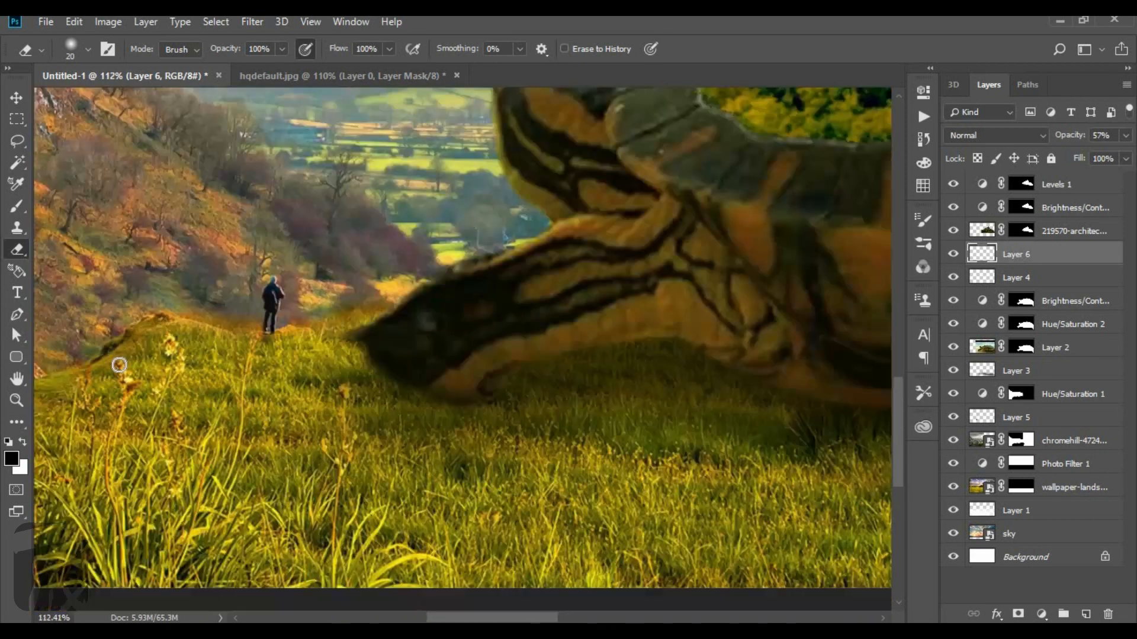
scroll(119, 365, down, 5)
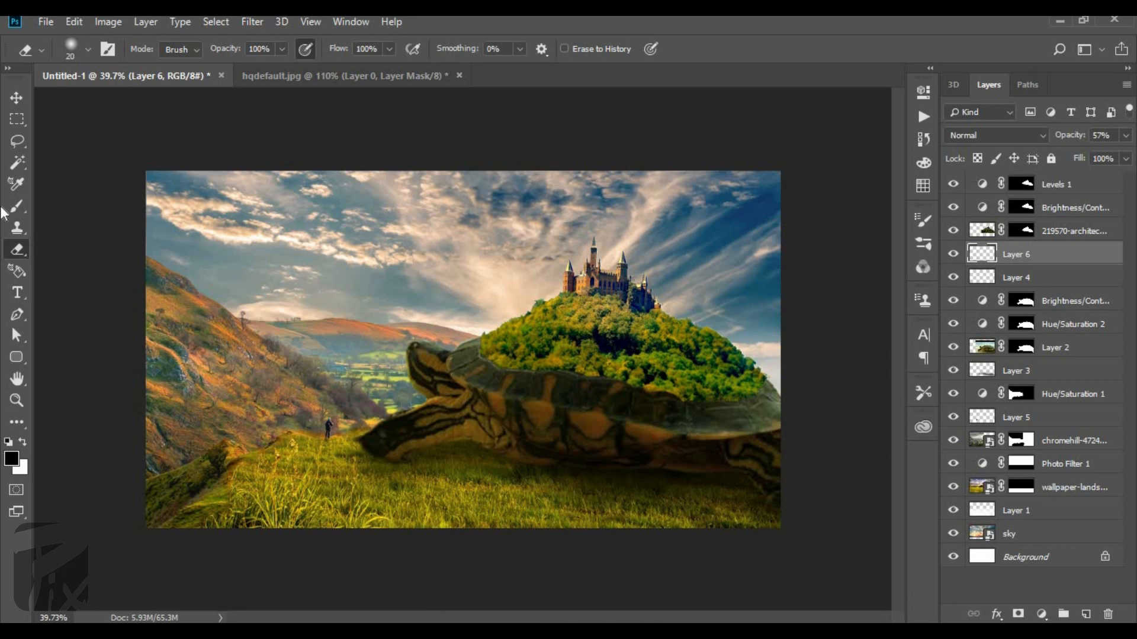
click(16, 98)
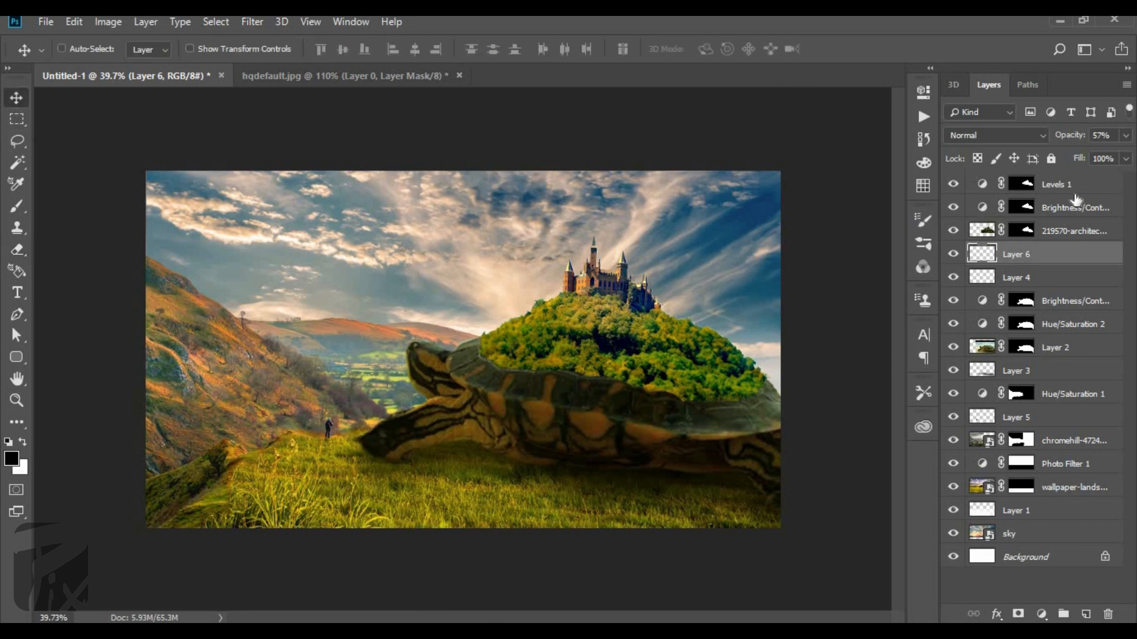
Add a new empty layer above Levels 1 and choose the 498-pixel Cloud 2125220 brush.
click(1072, 188)
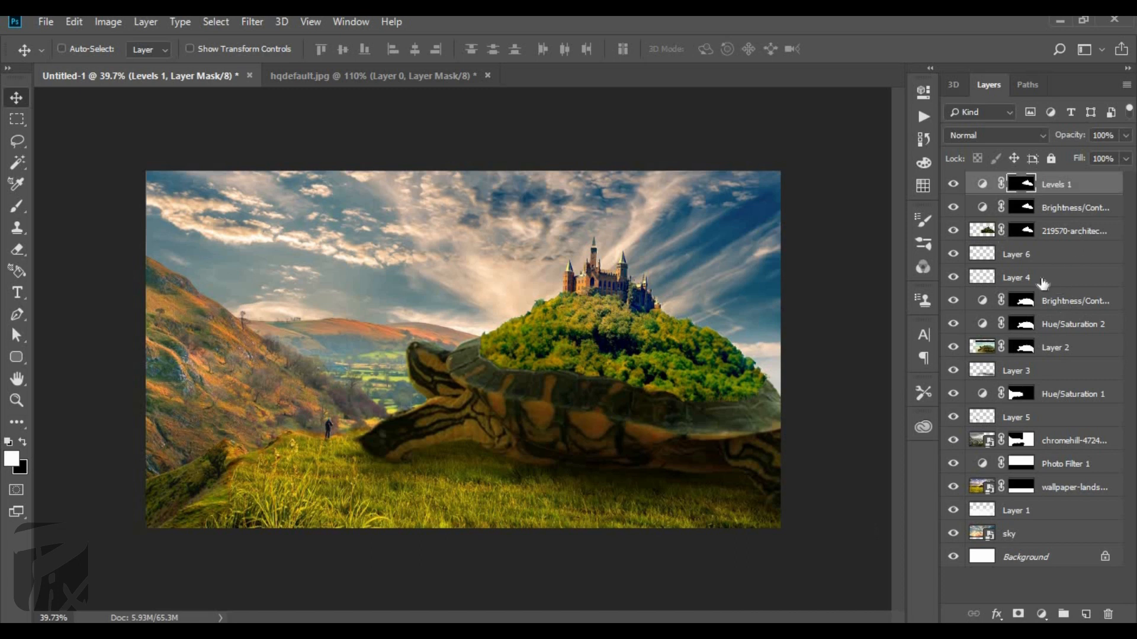
click(1092, 613)
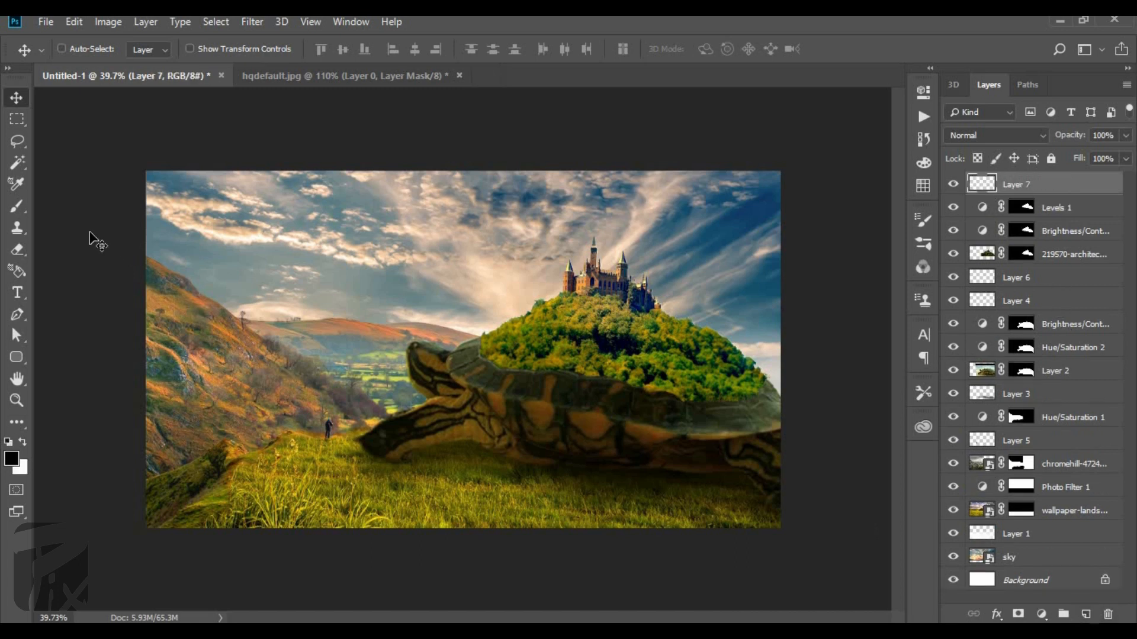
click(17, 206)
right_click(450, 300)
drag(583, 390, 588, 459)
click(510, 444)
key(Return)
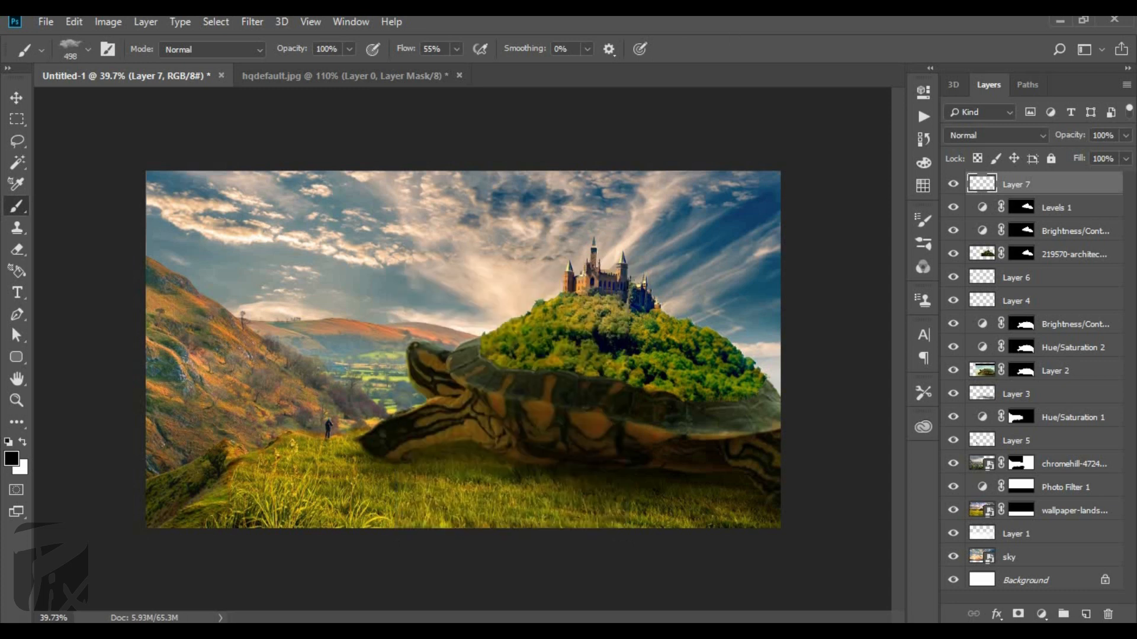
Try stamping a white cloud beside the castle on Layer 7 with the Cloud 2125220 brush.
scroll(524, 261, up, 7)
key(x)
click(627, 272)
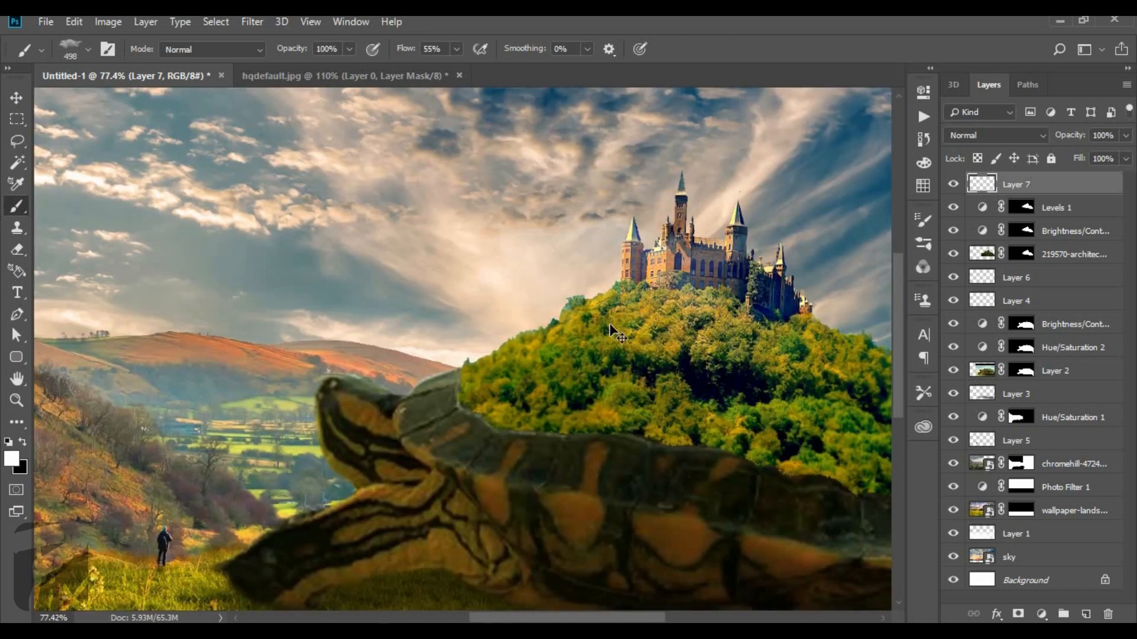
key(ctrl+z)
Stamp a small white cloud at the castle's left side with the Cloud 20212 brush at 250 pixels and 100% flow.
right_click(617, 274)
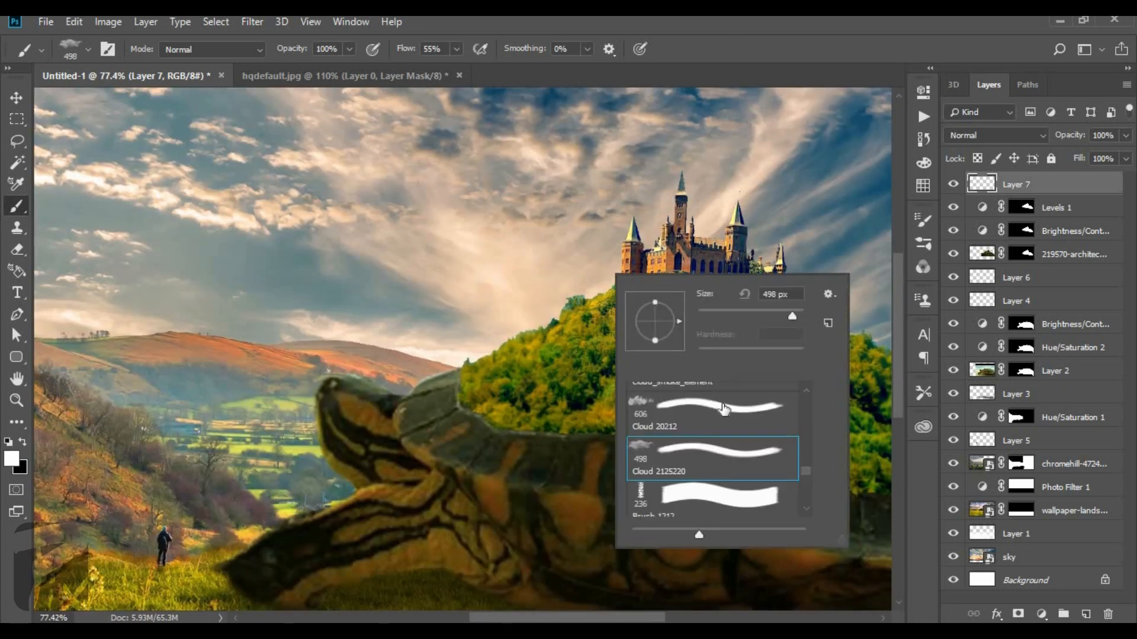
click(693, 413)
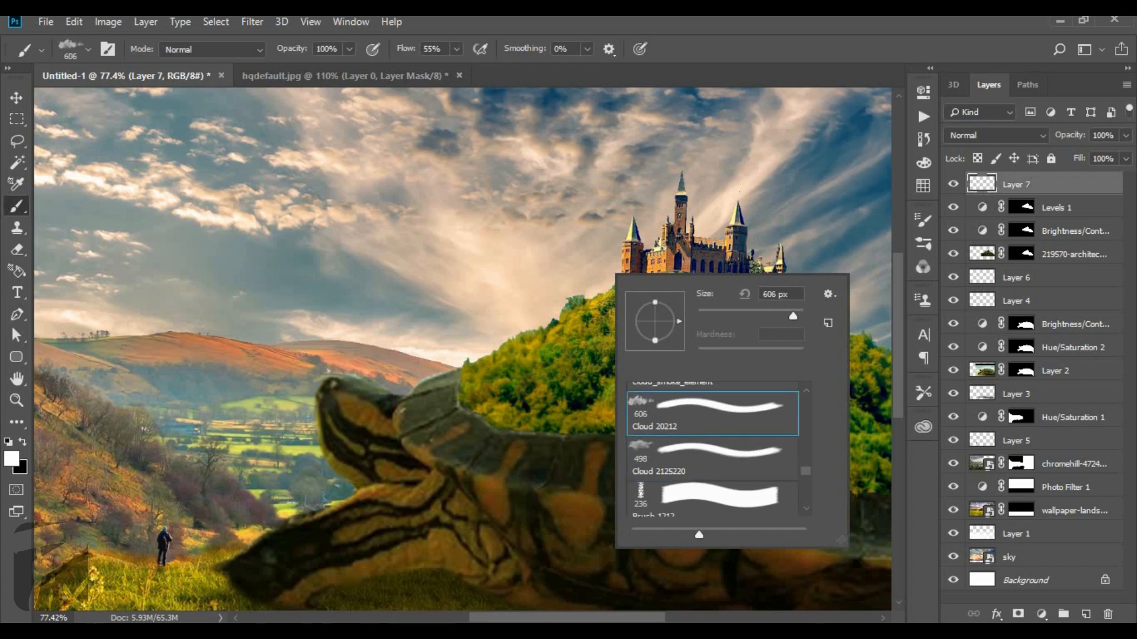
click(549, 274)
key(ctrl+z)
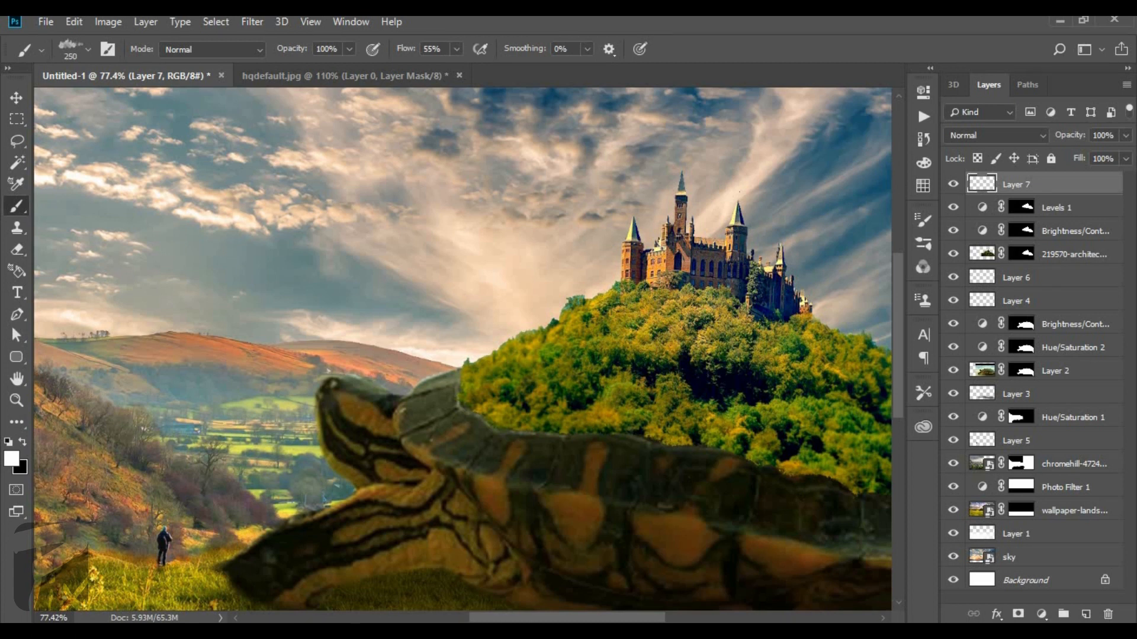
right_click(621, 254)
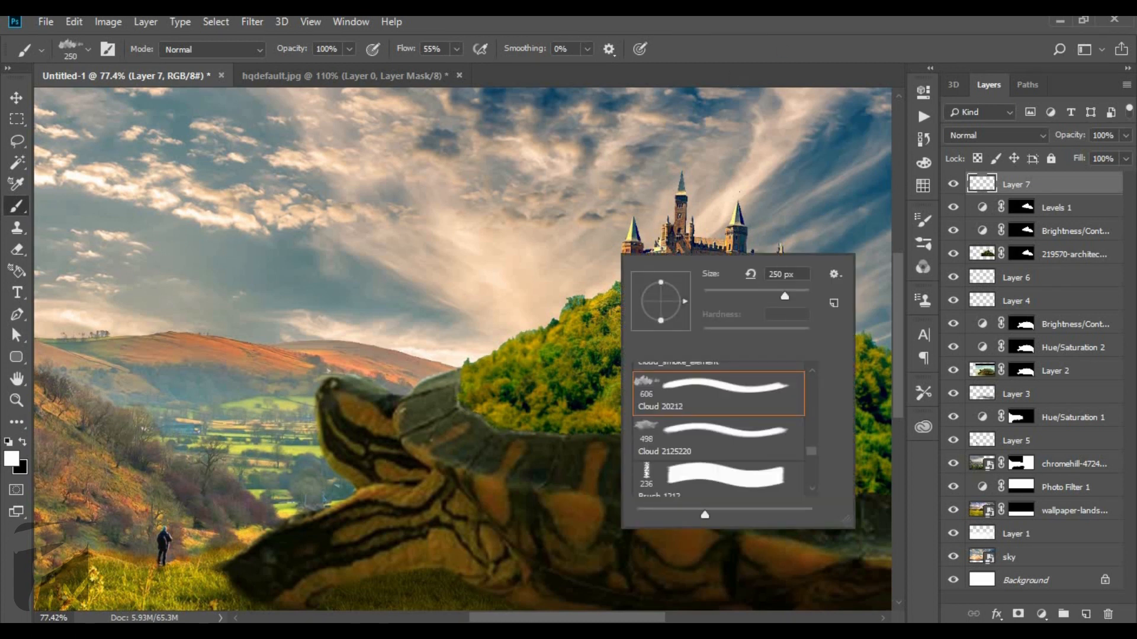
click(762, 44)
drag(398, 49, 614, 48)
click(633, 266)
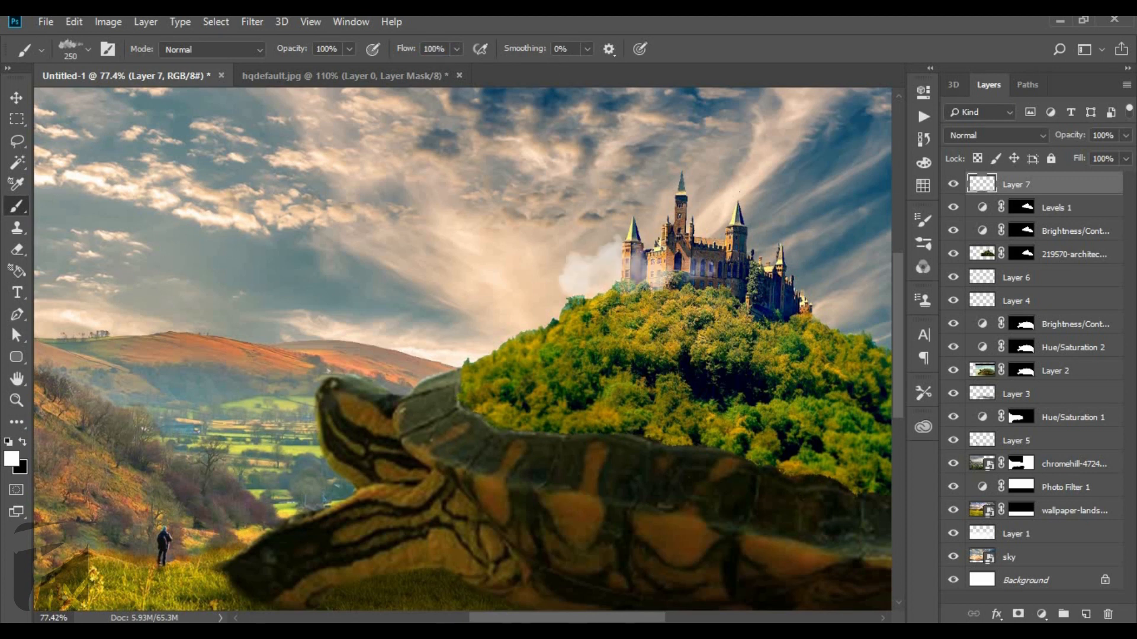
Try stamping larger white clouds on both sides of the castle and over the hill, enlarging the brush up to 800 pixels.
key(bracketright)
click(532, 207)
key(bracketright)
click(769, 209)
scroll(769, 210, down, 5)
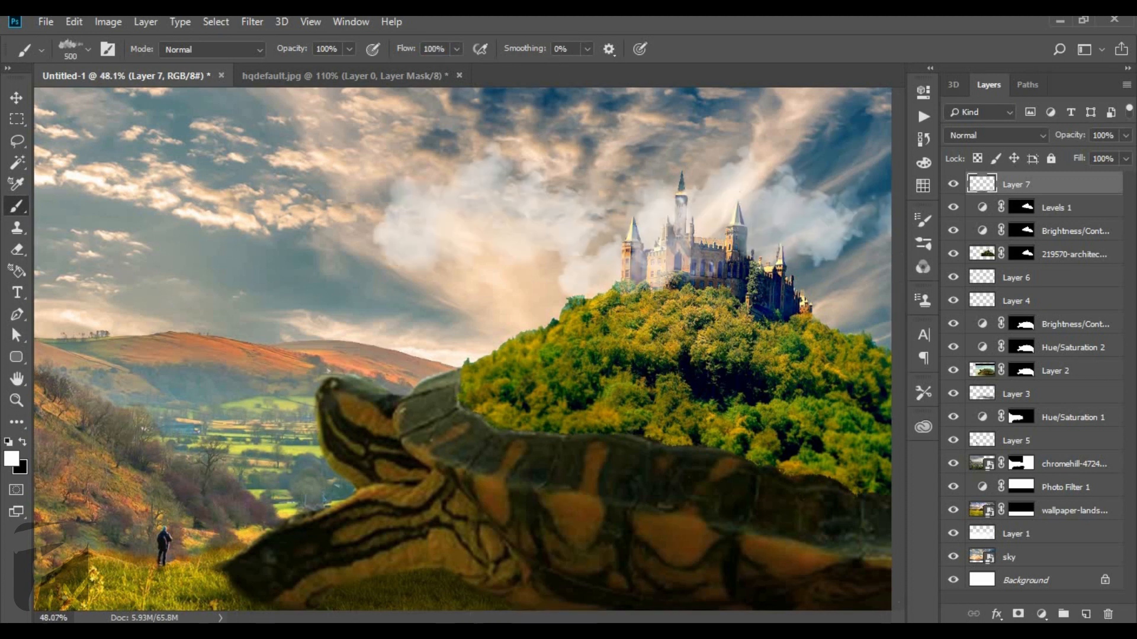
click(714, 302)
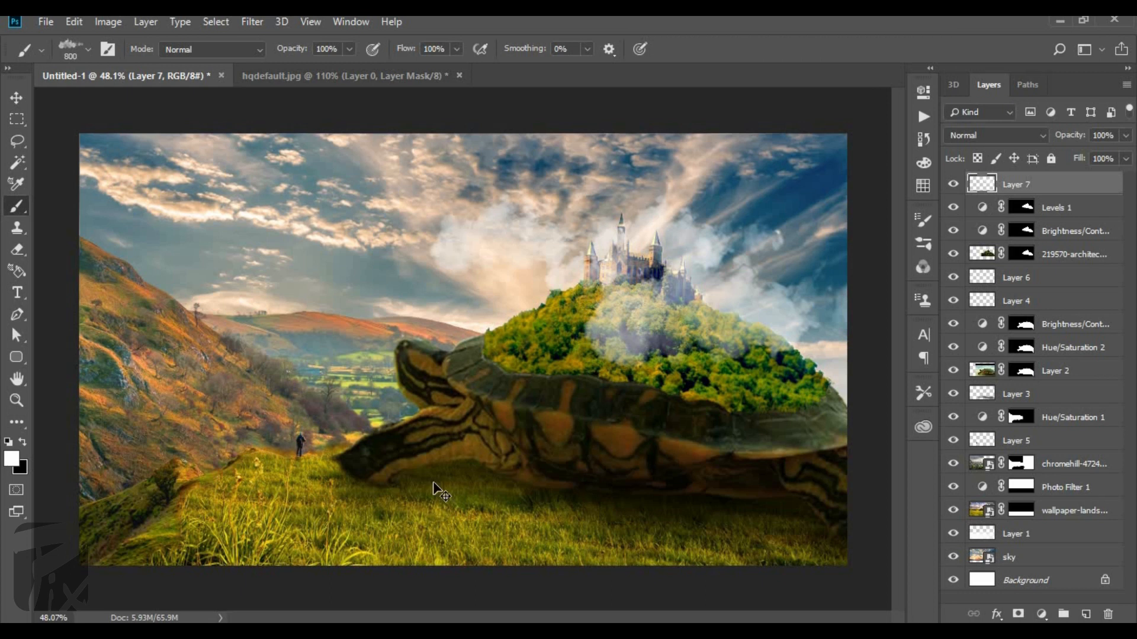
key(ctrl+z)
key(ctrl+z)
key(ctrl+z)
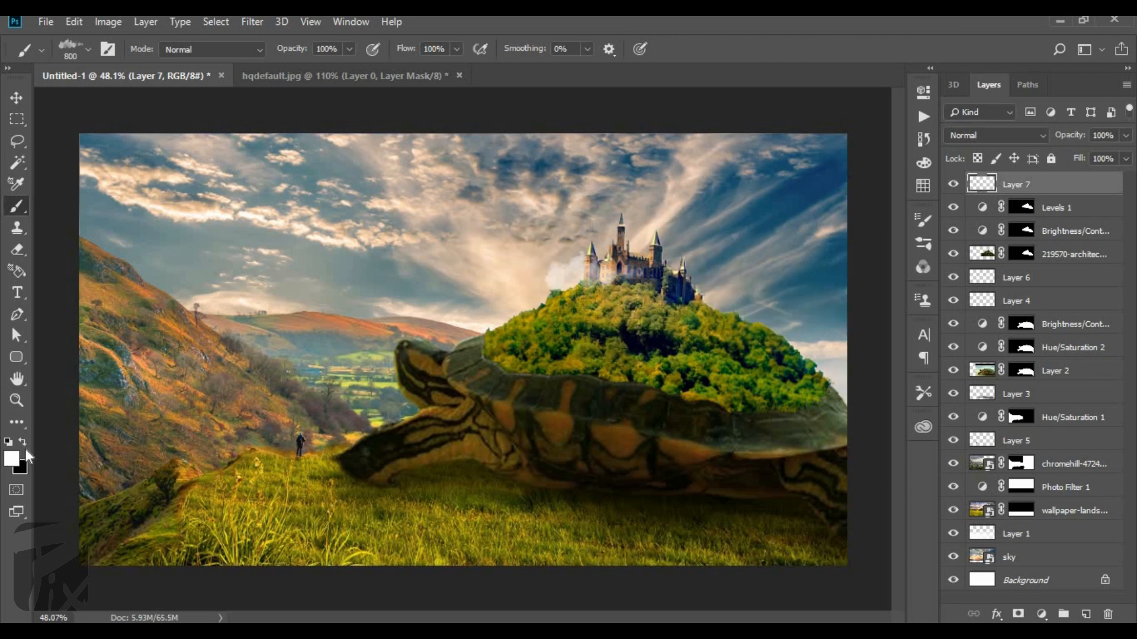
Set the foreground colour to a pale cream, f5e8da, based on a tone sampled from the sky.
click(11, 459)
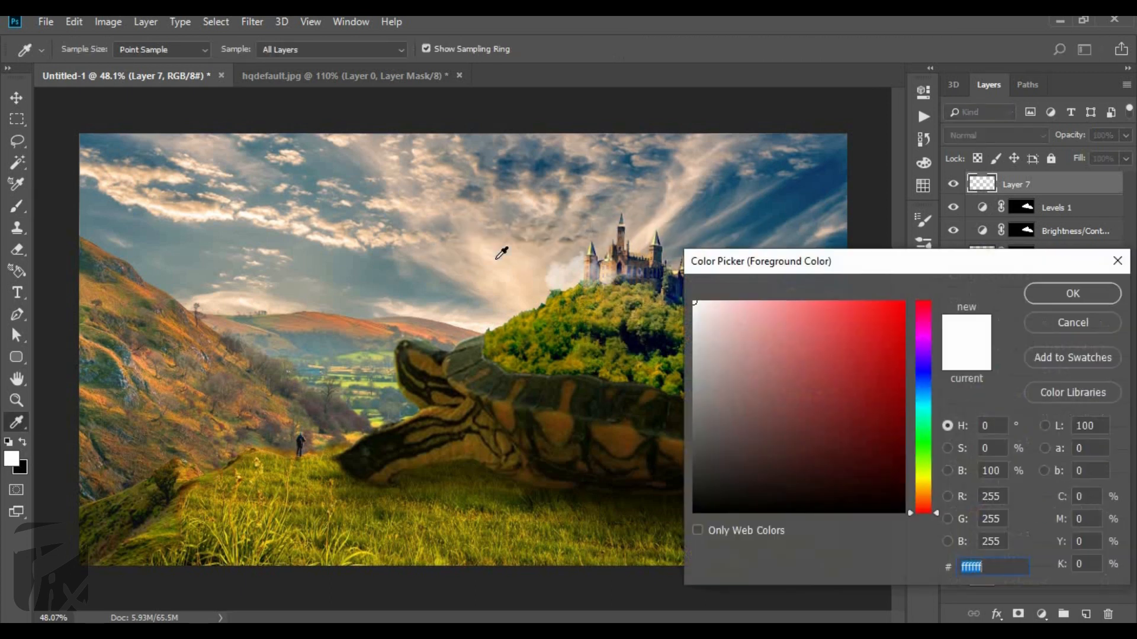
click(463, 230)
mouse_move(721, 314)
mouse_down()
mouse_move(734, 325)
mouse_move(721, 309)
mouse_up()
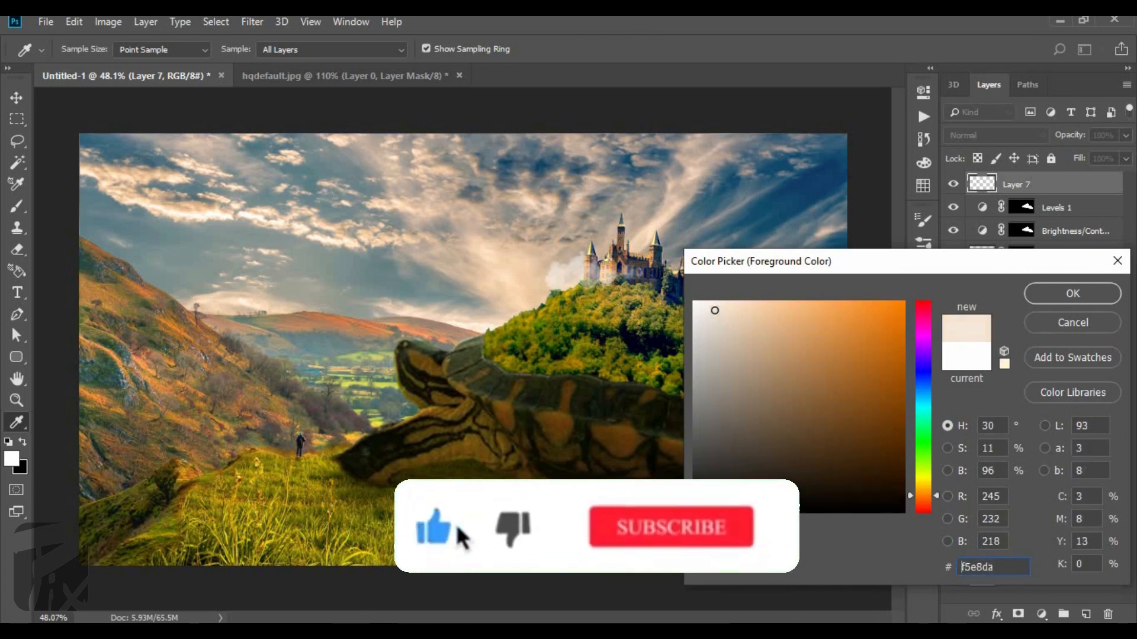
click(1048, 299)
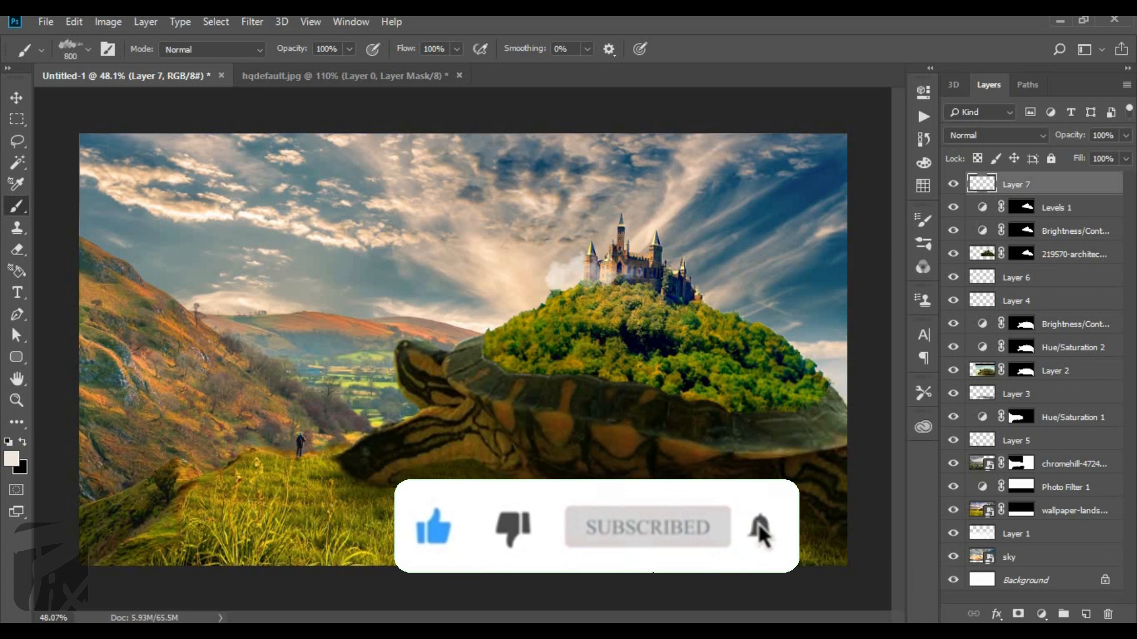
Try stamping pale cream clouds around the castle and hill at 800 pixels, and smaller ones over the far hillside at 300 pixels.
click(581, 258)
click(734, 323)
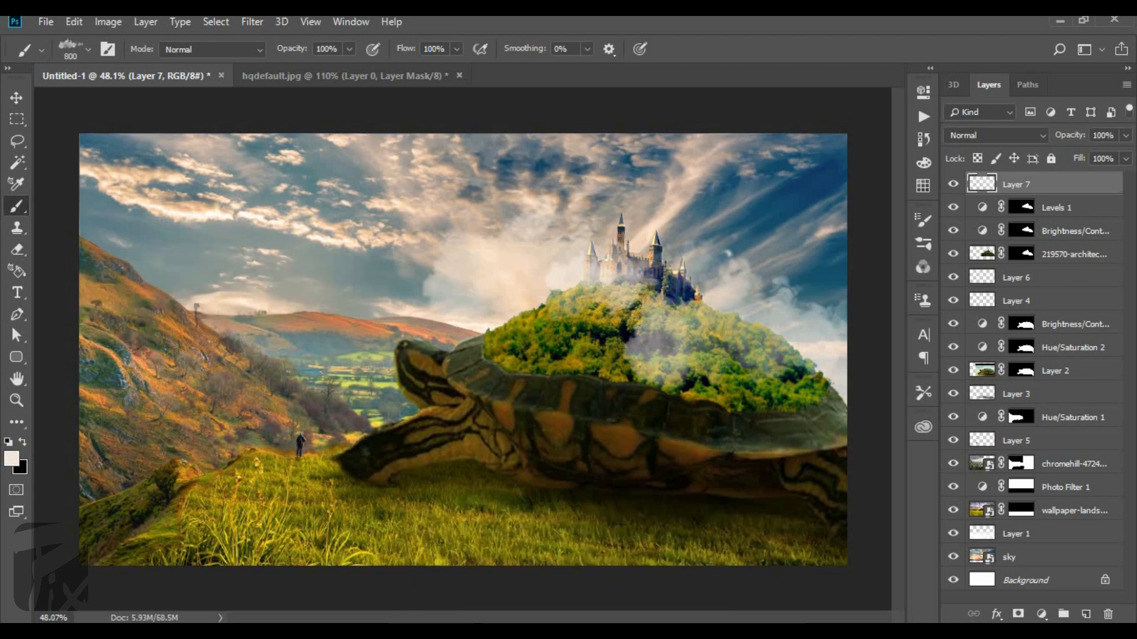
click(213, 306)
key(bracketleft)
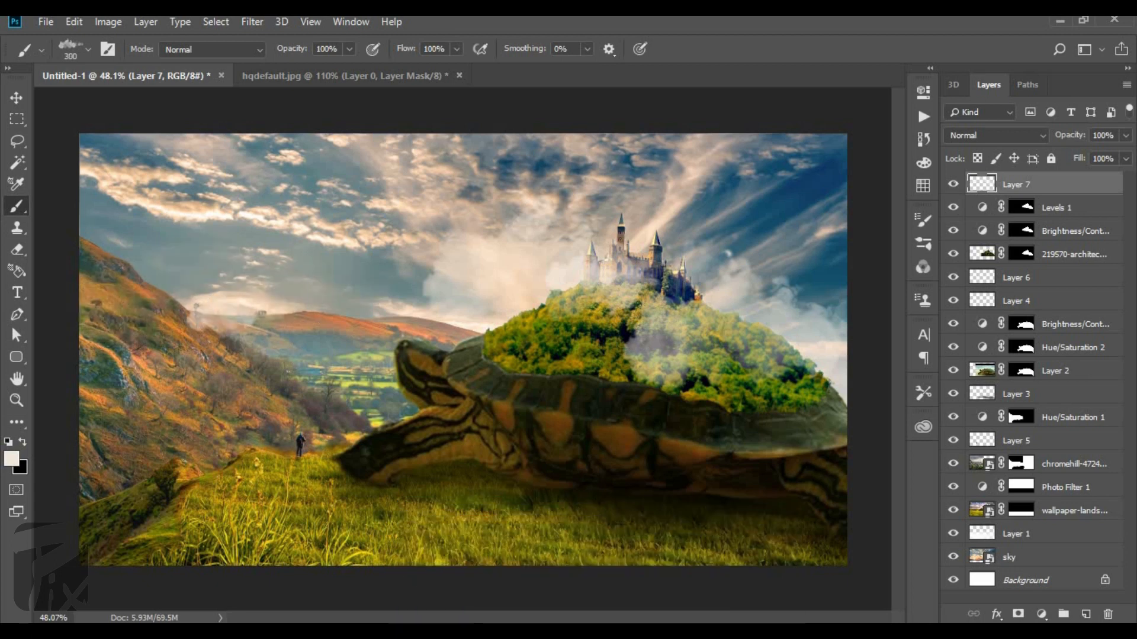
click(166, 296)
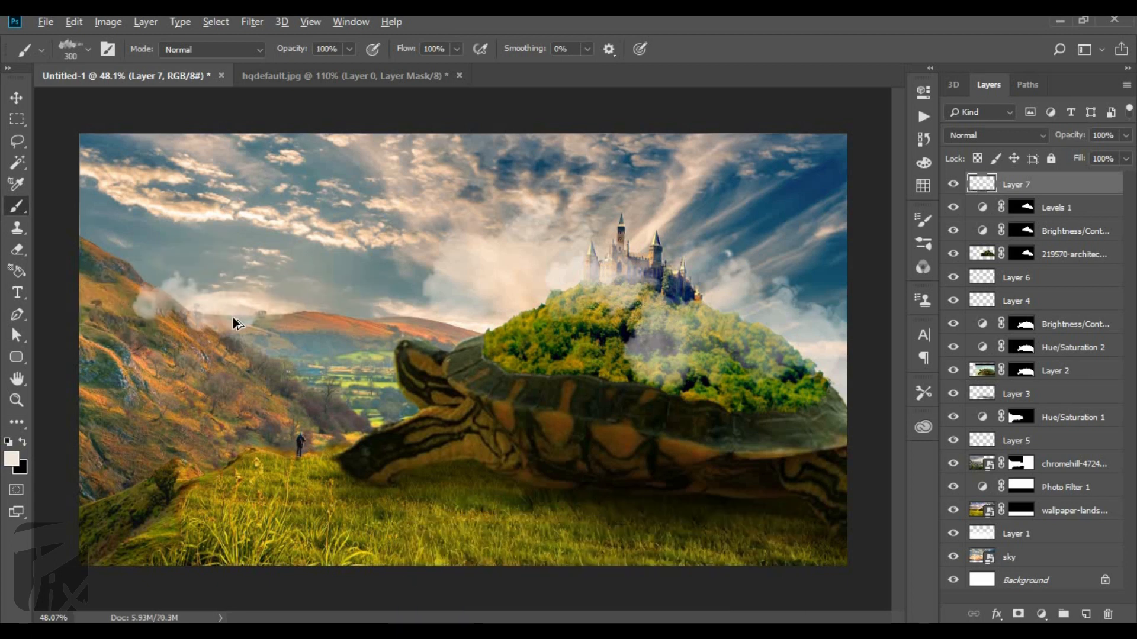
key(ctrl+alt+z)
key(ctrl+alt+z)
Try stamping large mist clouds over the foreground grass, turtle and hillside, enlarging the brush from 1300 to 2200 pixels.
scroll(463, 350, down, 1)
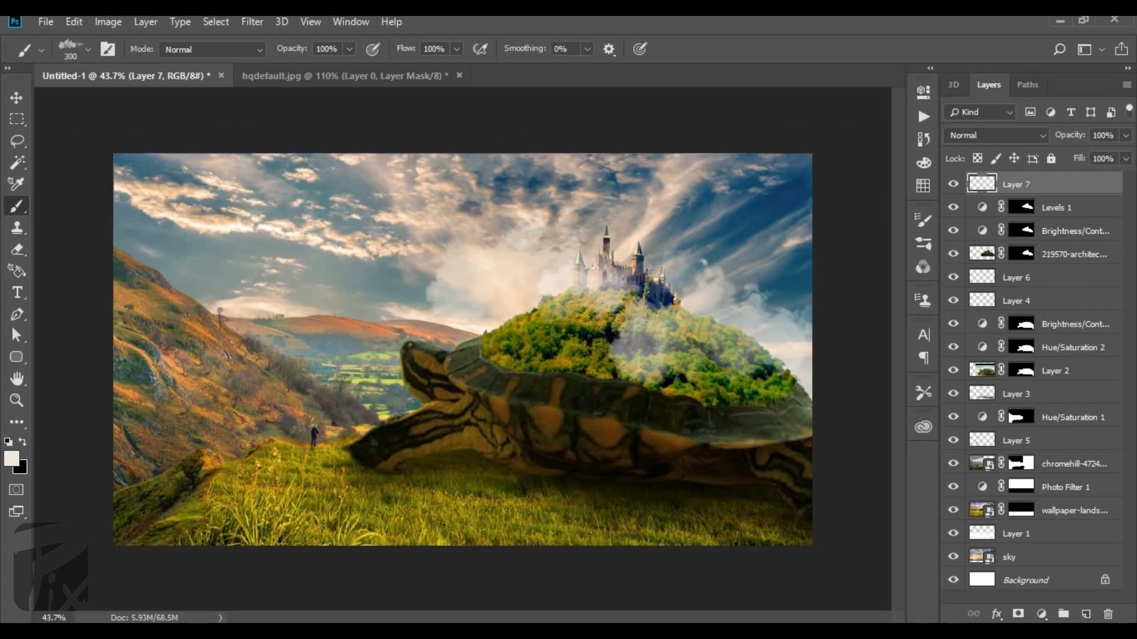
key(bracketright)
key(bracketright)
click(314, 480)
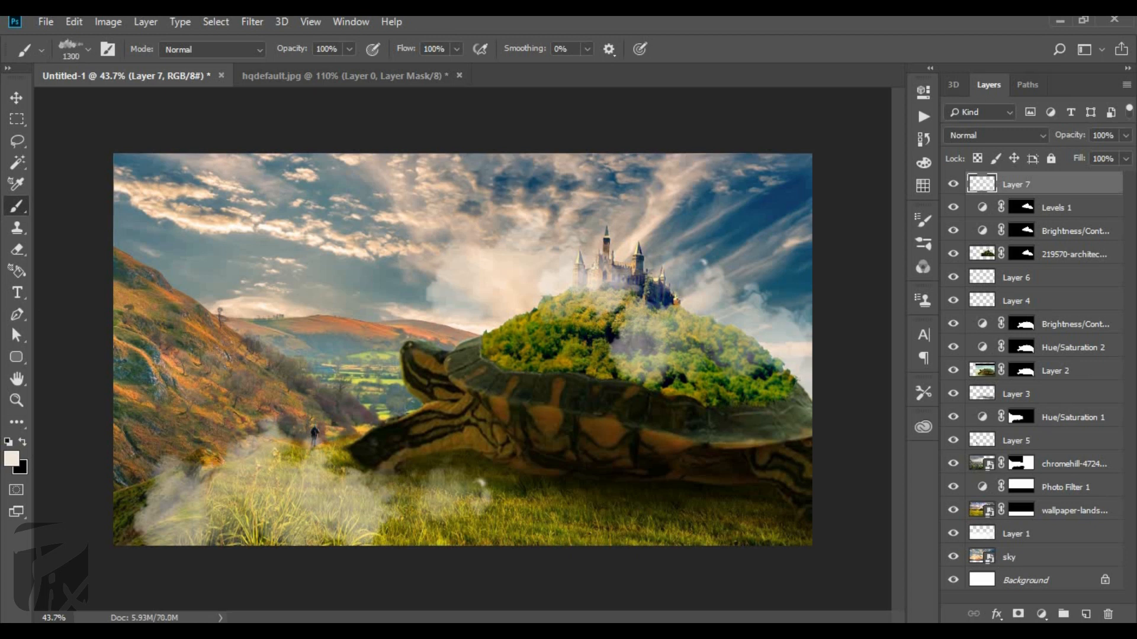
key(bracketright)
key(bracketright)
click(342, 512)
key(bracketright)
click(669, 480)
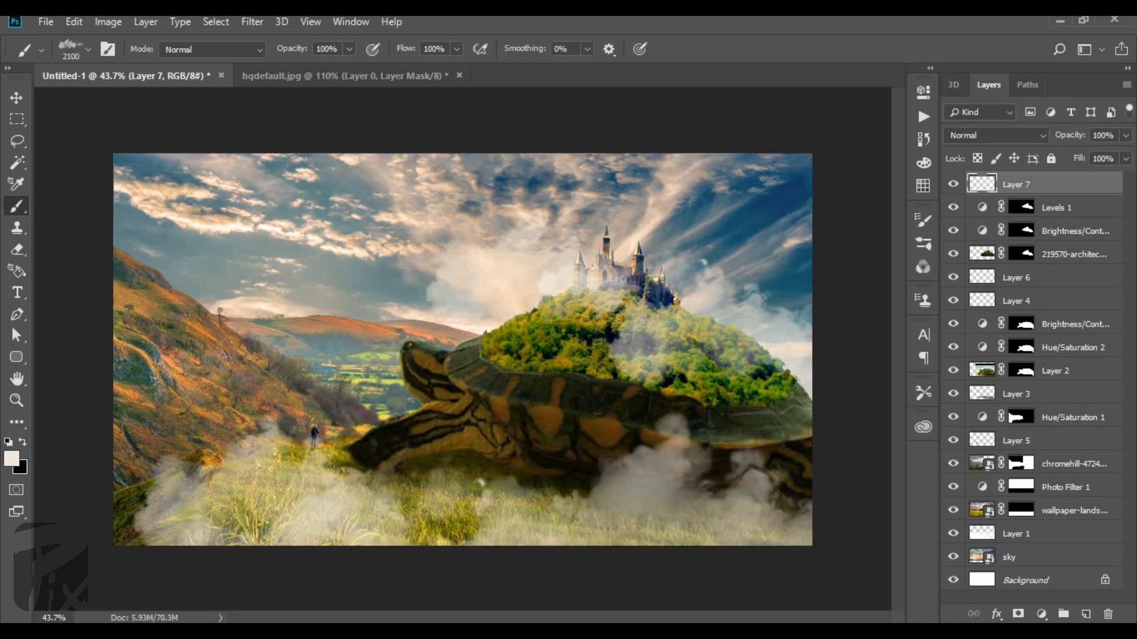
key(bracketright)
click(592, 486)
click(296, 456)
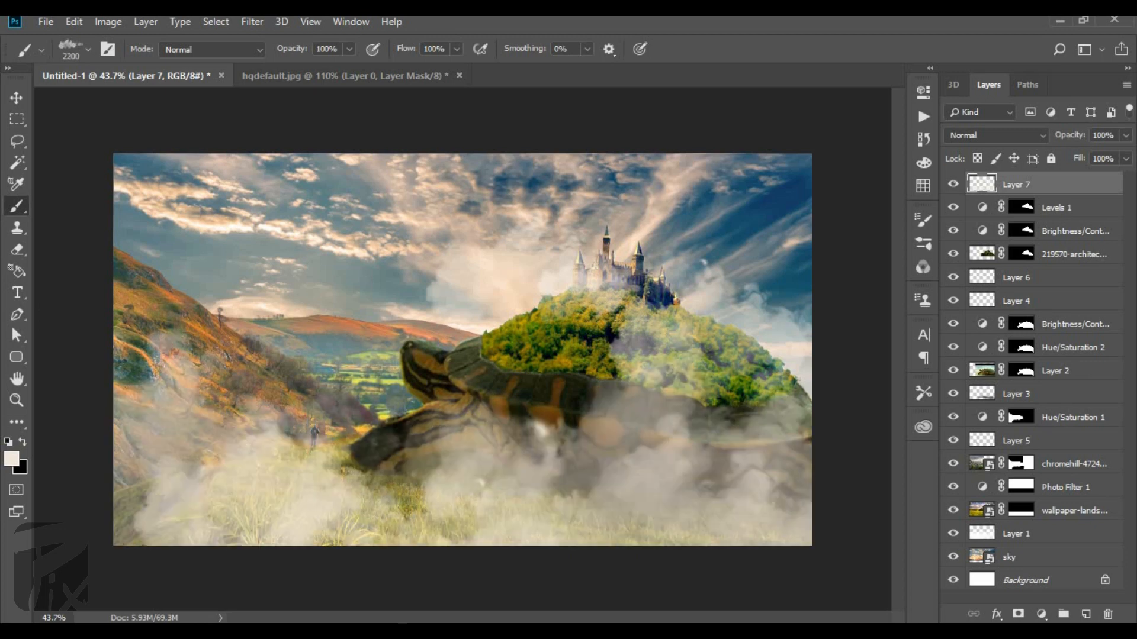
Undo the mist stamps over the grass and turtle and the cloud on the castle's right side.
key(ctrl+t)
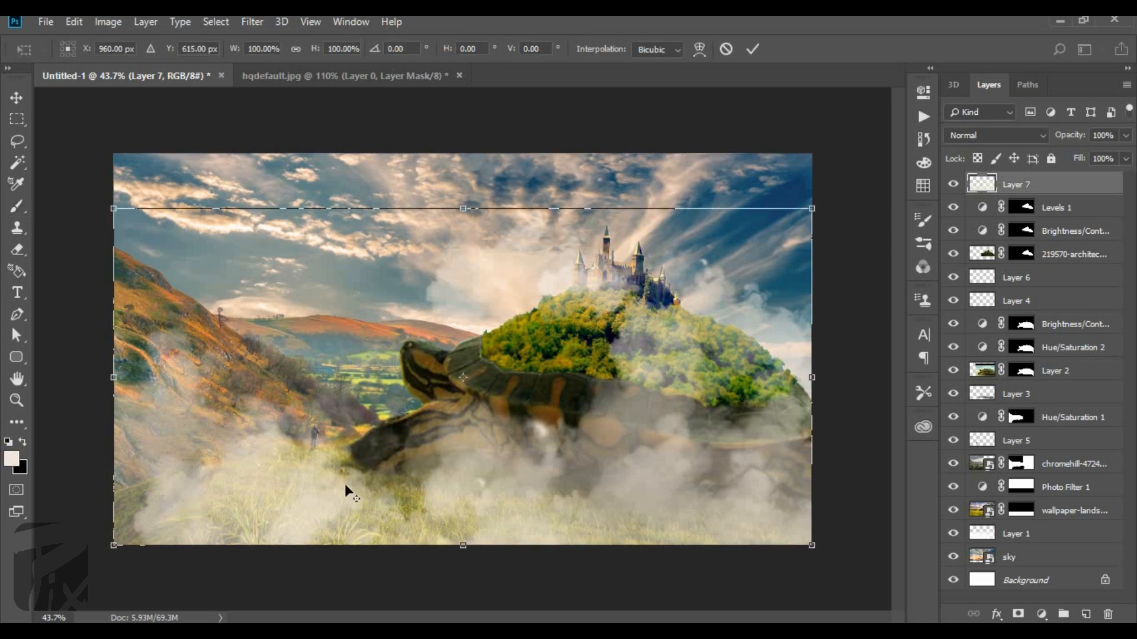
key(Escape)
key(ctrl+z)
key(ctrl+z)
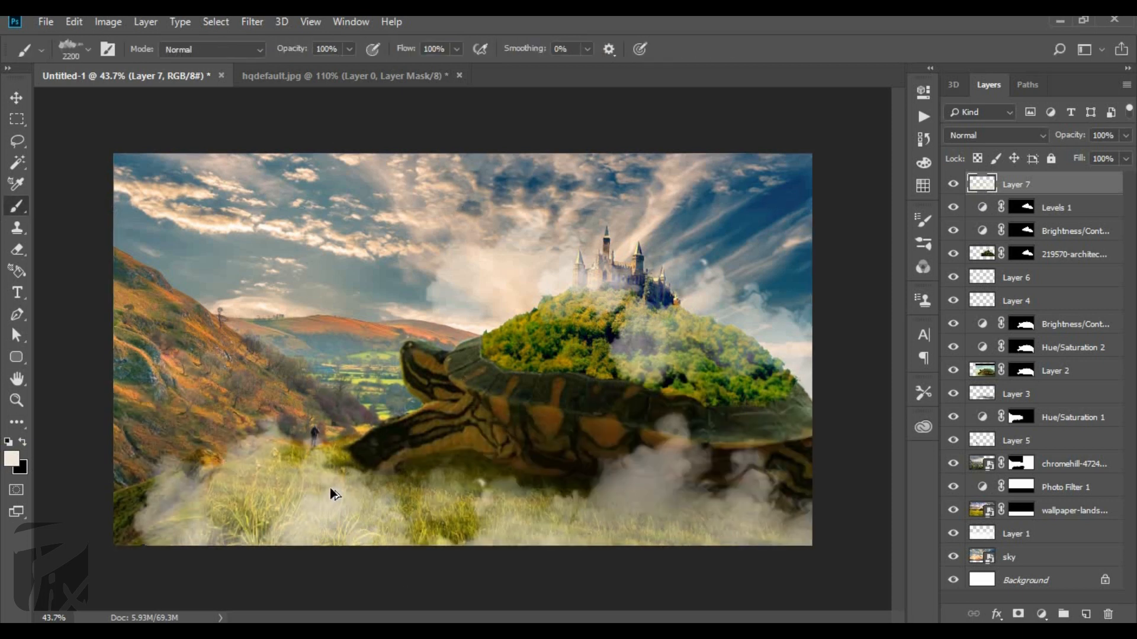
key(ctrl+z)
key(ctrl+z)
key(ctrl+z)
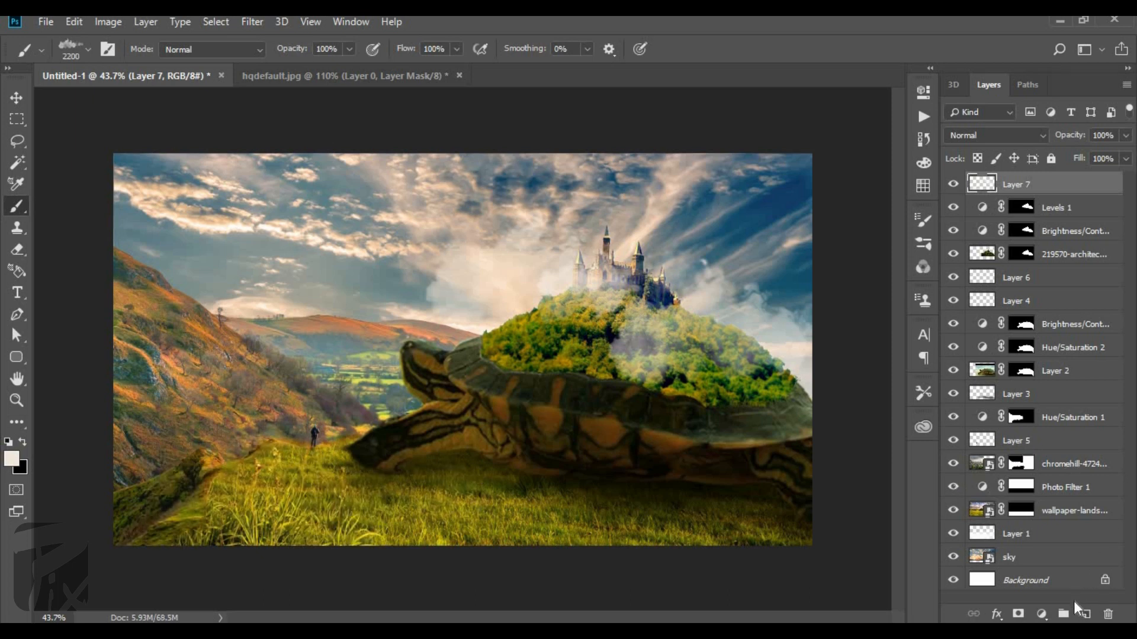
key(ctrl+z)
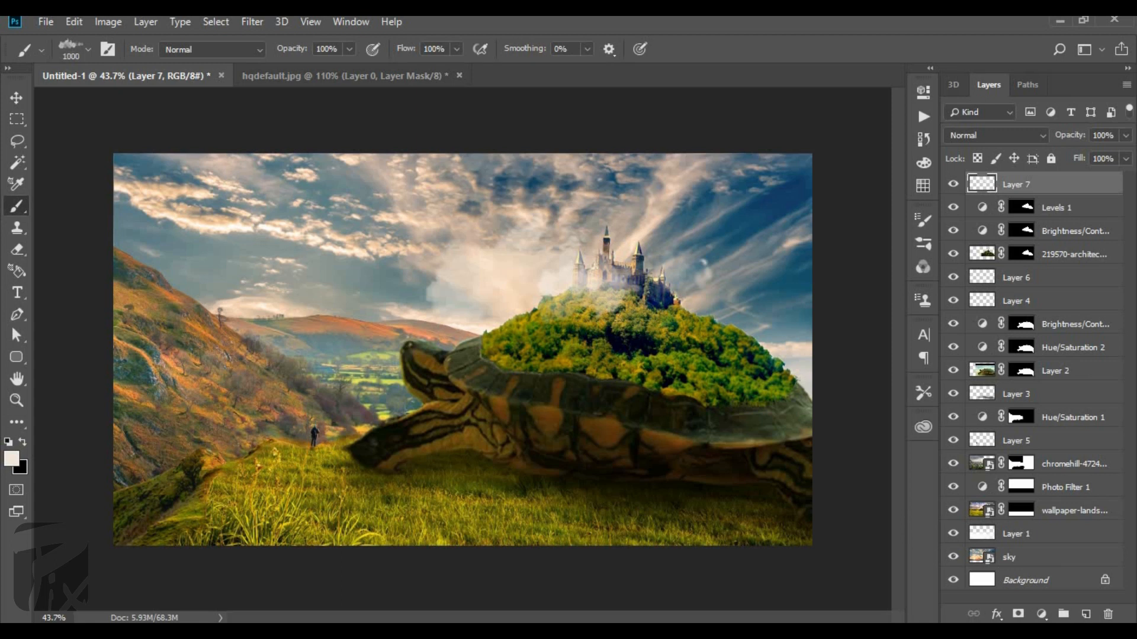
Try stamping cream clouds on both sides of the castle and over the treetops with the brush between 500 and 700 pixels.
click(508, 267)
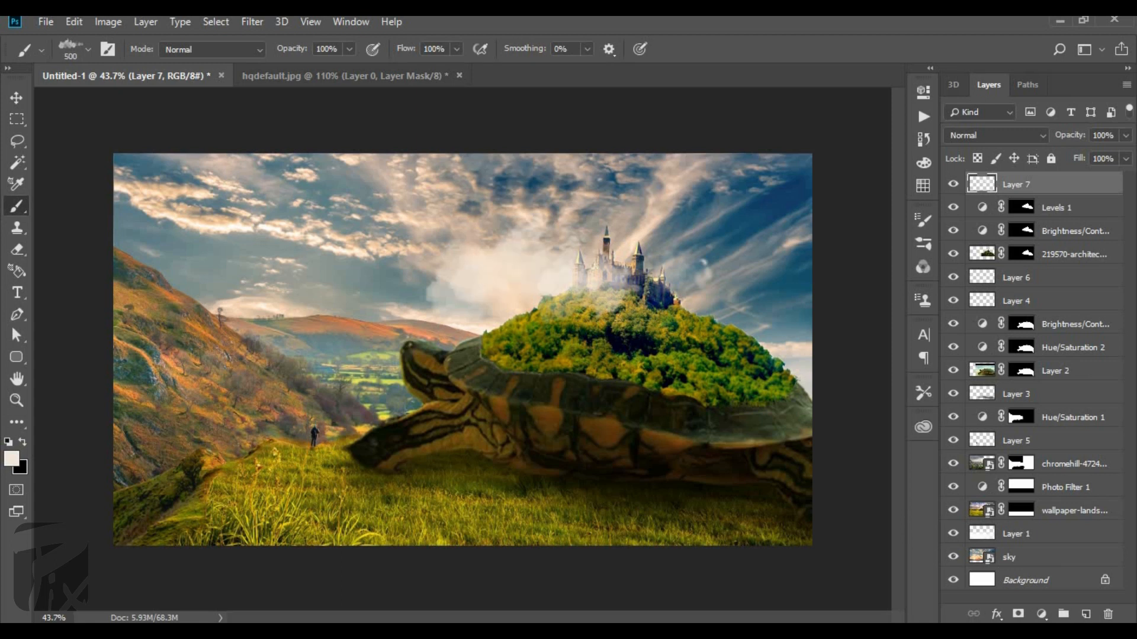
key(])
click(610, 286)
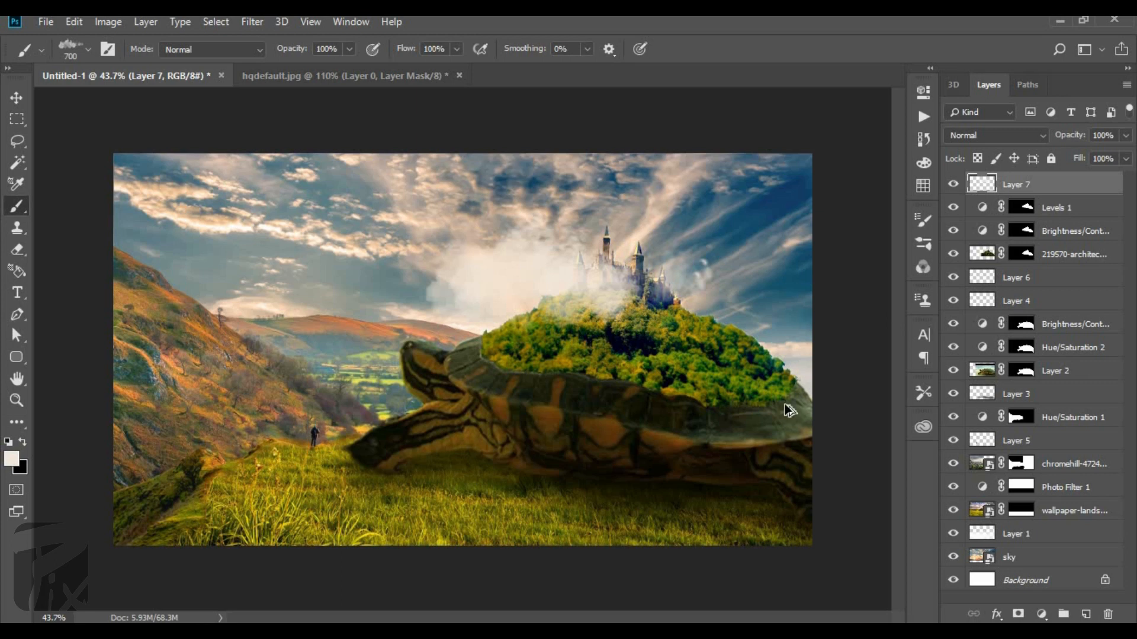
key(ctrl+z)
click(716, 301)
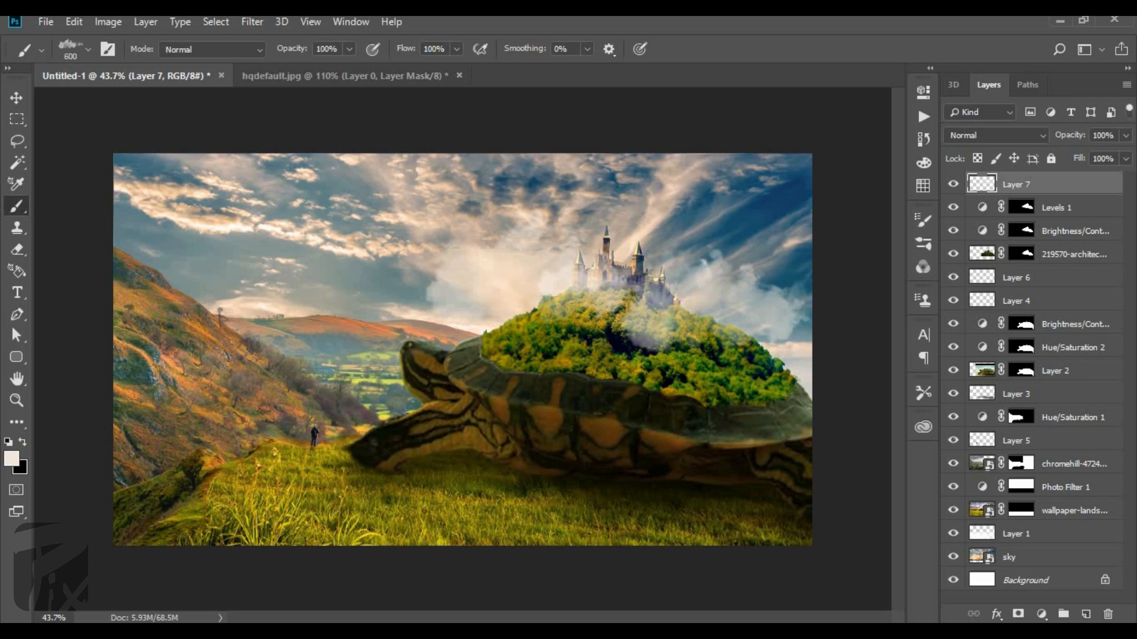
key([)
key([)
key([)
key([)
key([)
key([)
key(bracketright)
key(bracketright)
key(bracketright)
key(bracketright)
scroll(603, 308, up, 3)
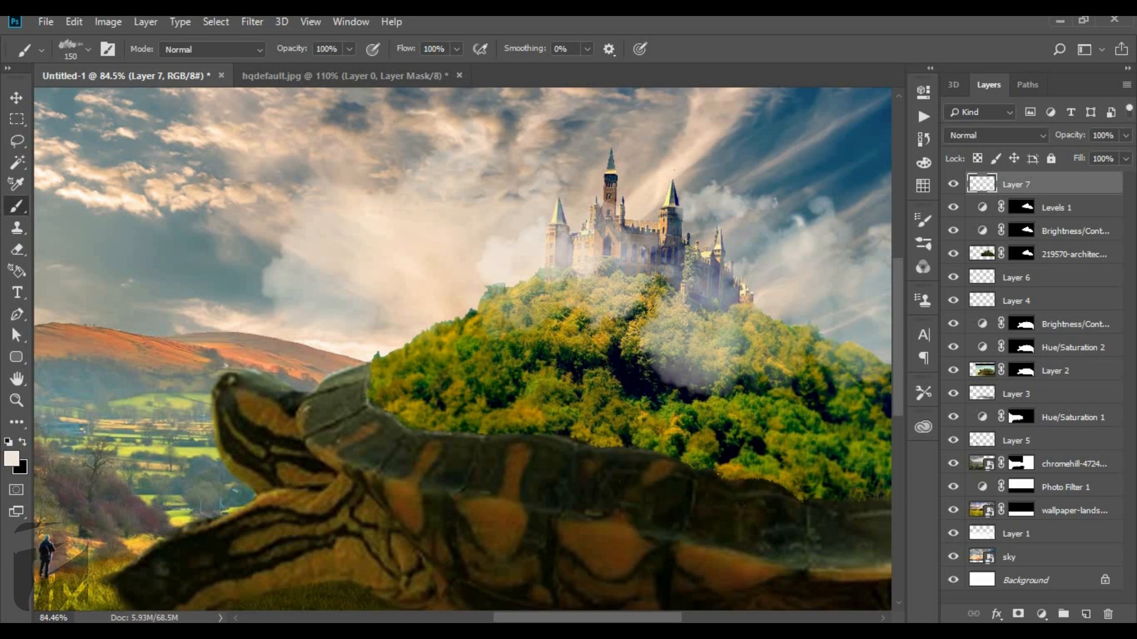
scroll(444, 296, down, 3)
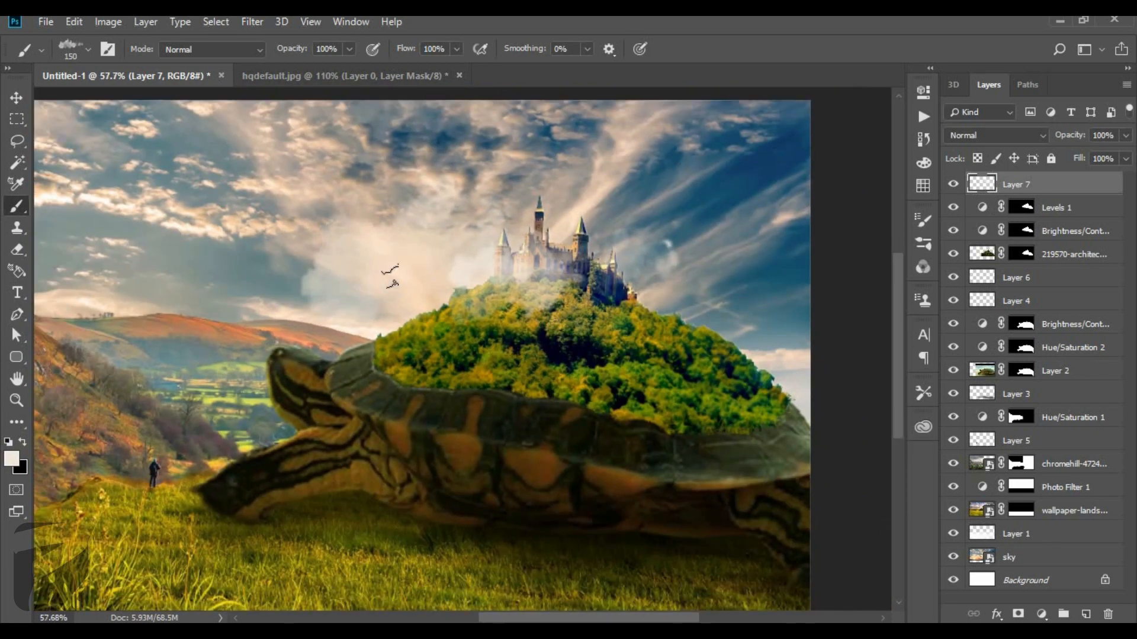
scroll(681, 254, up, 4)
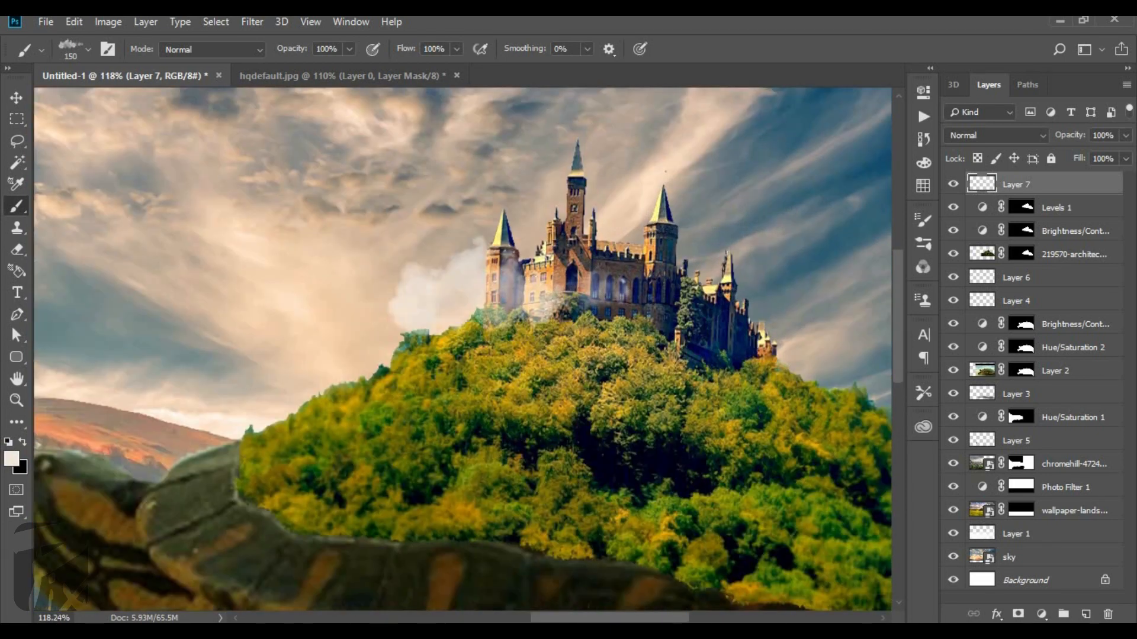
Stamp a small cream cloud on the castle's right side at 150 pixels, removing the trial clouds higher in the sky.
click(746, 169)
click(379, 178)
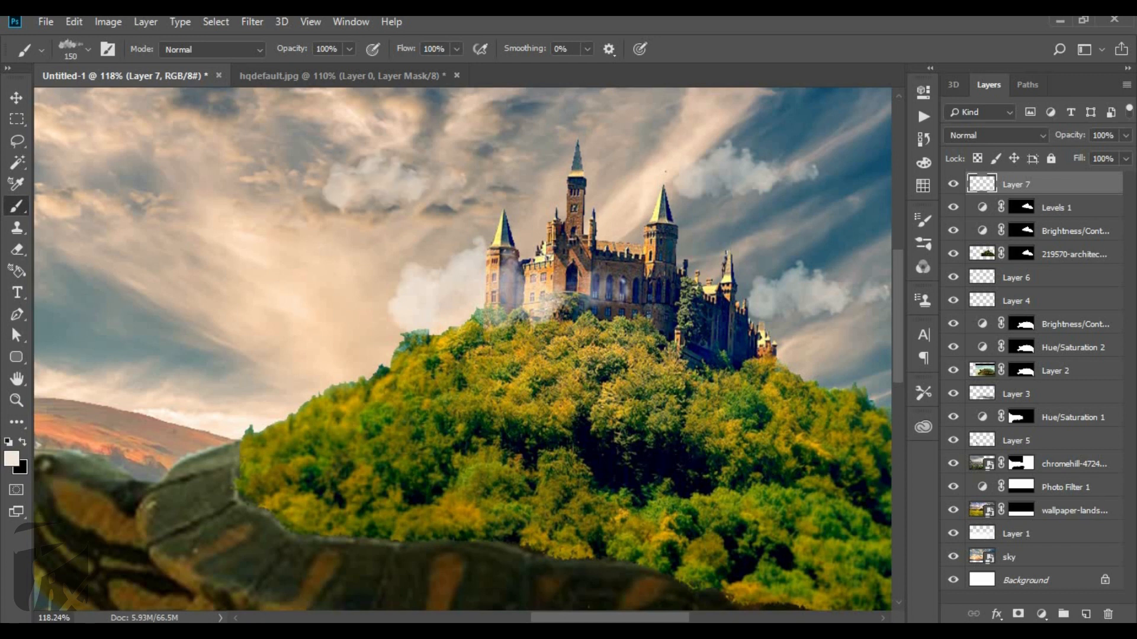
key(bracketright)
click(365, 180)
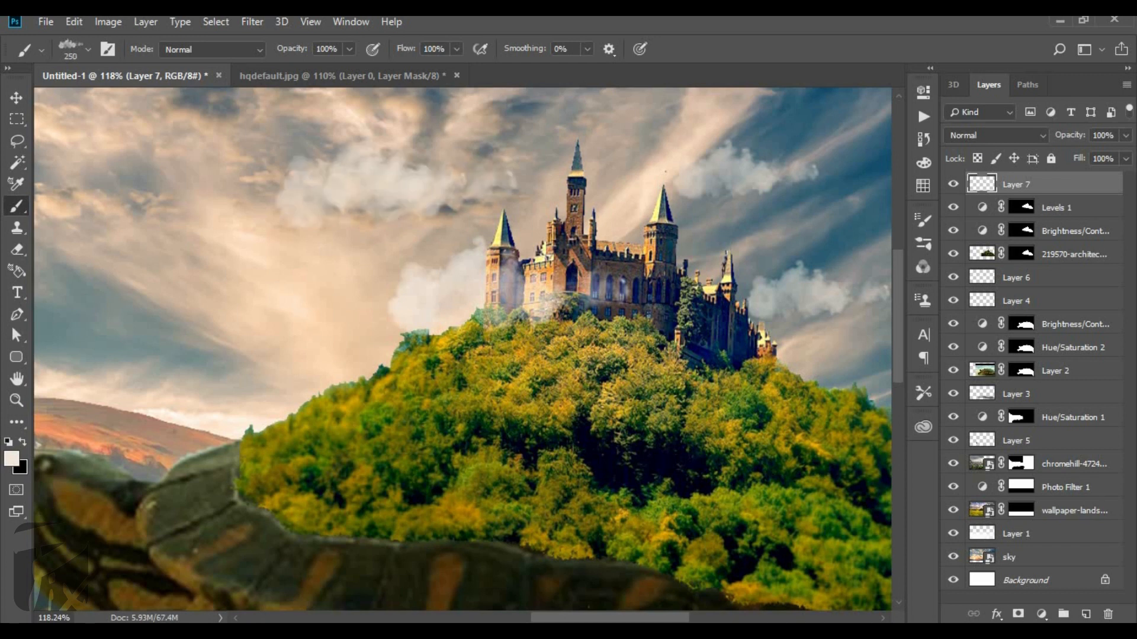
key(ctrl+z)
key(ctrl+z)
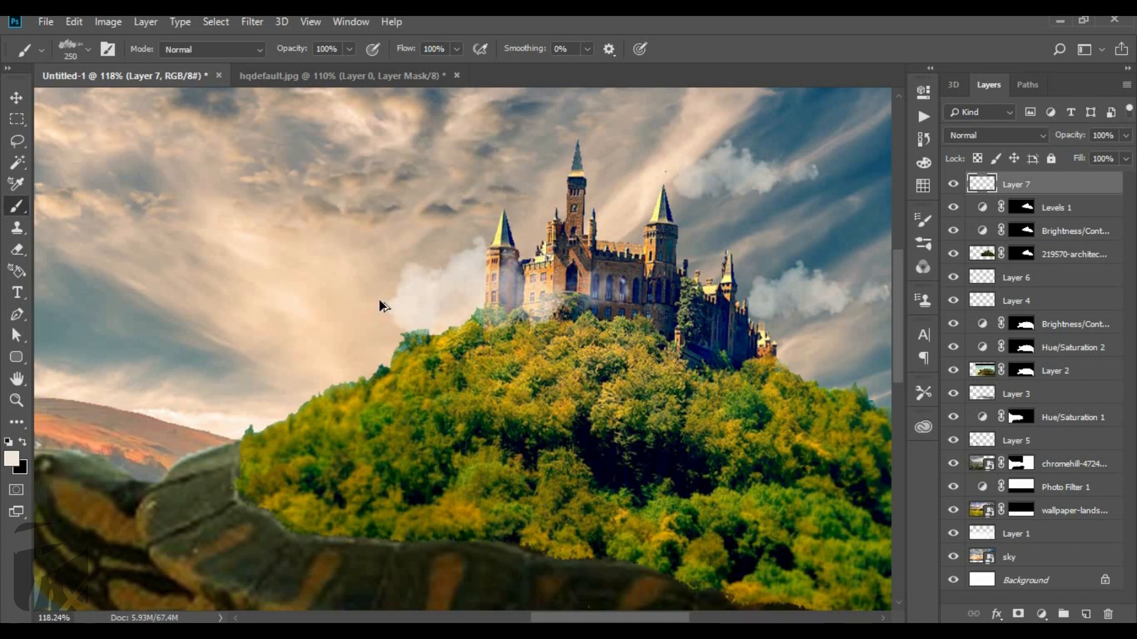
key(ctrl+z)
Switch to another cloud brush at 498 pixels and stamp a faint cloud in the sky to the castle's left.
right_click(540, 199)
click(567, 384)
click(419, 214)
key(ctrl+z)
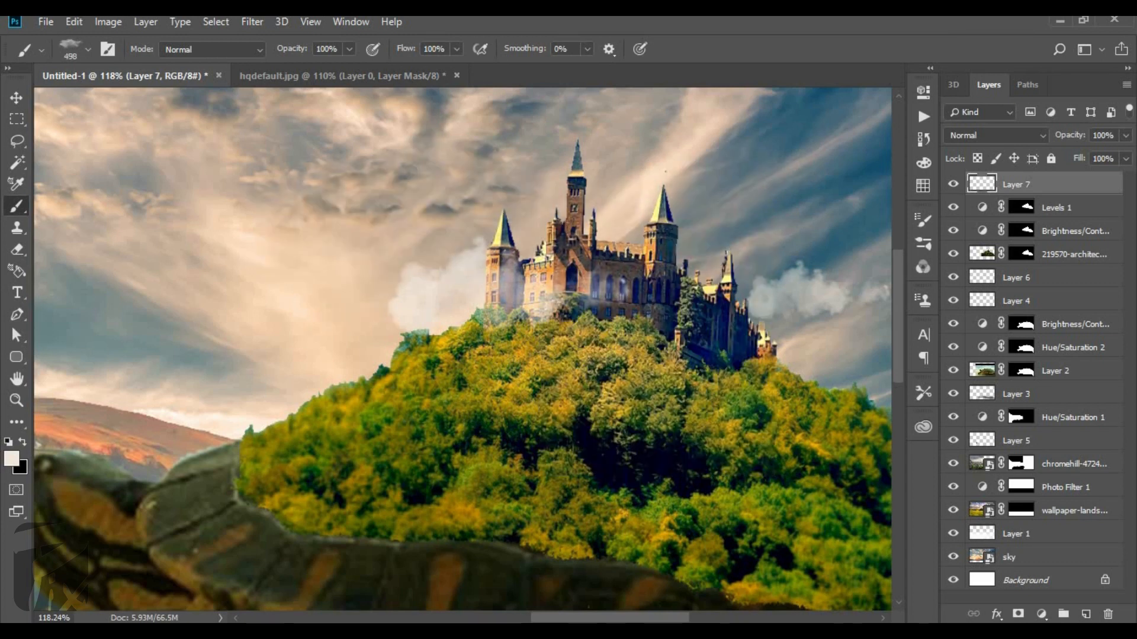
key(ctrl+shift+z)
Stamp a soft cloud over the forested hill below the castle at 498 pixels, removing the trial stamp over the castle itself.
click(694, 273)
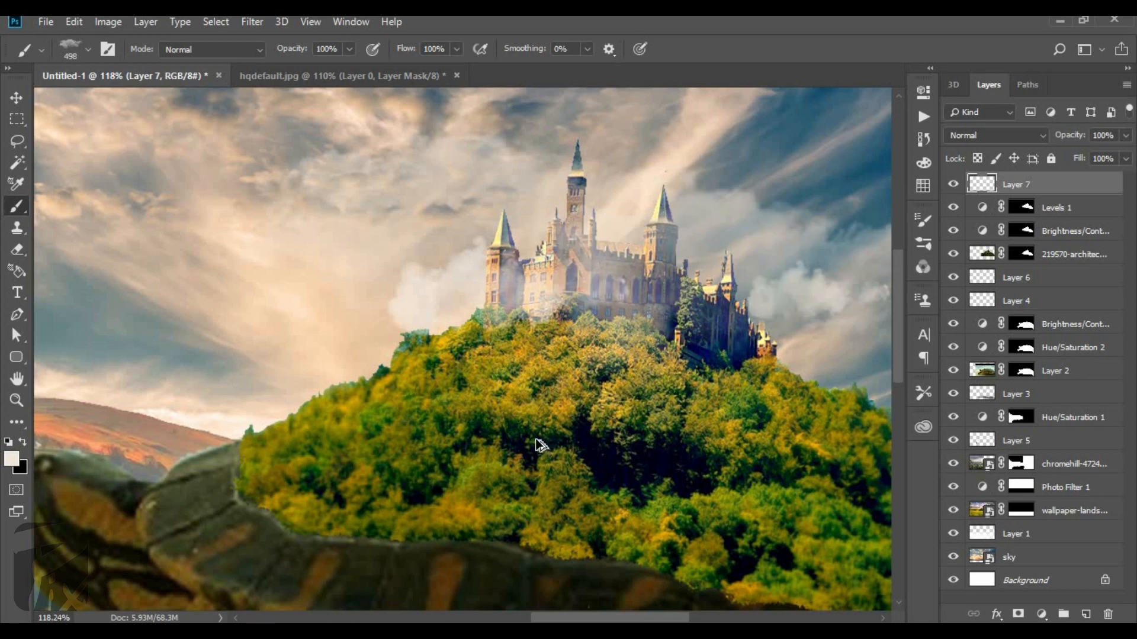
key(ctrl+z)
scroll(680, 405, down, 1)
click(681, 409)
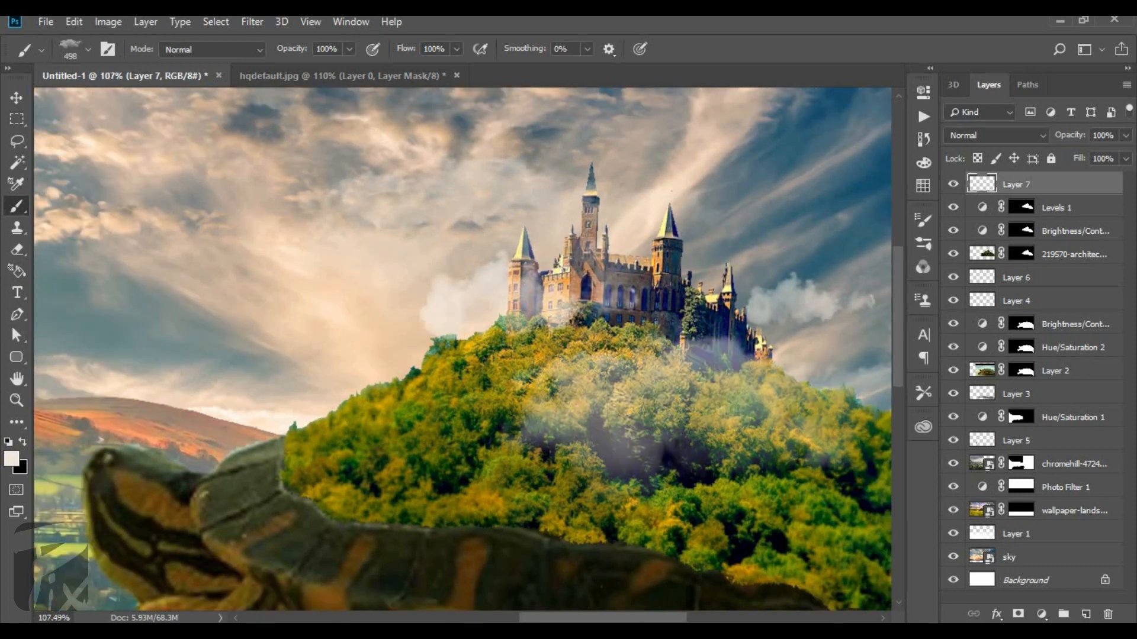
Stamp small soft cloud patches over the hill's slopes with the cloud brush reduced to 250 pixels.
scroll(207, 333, down, 3)
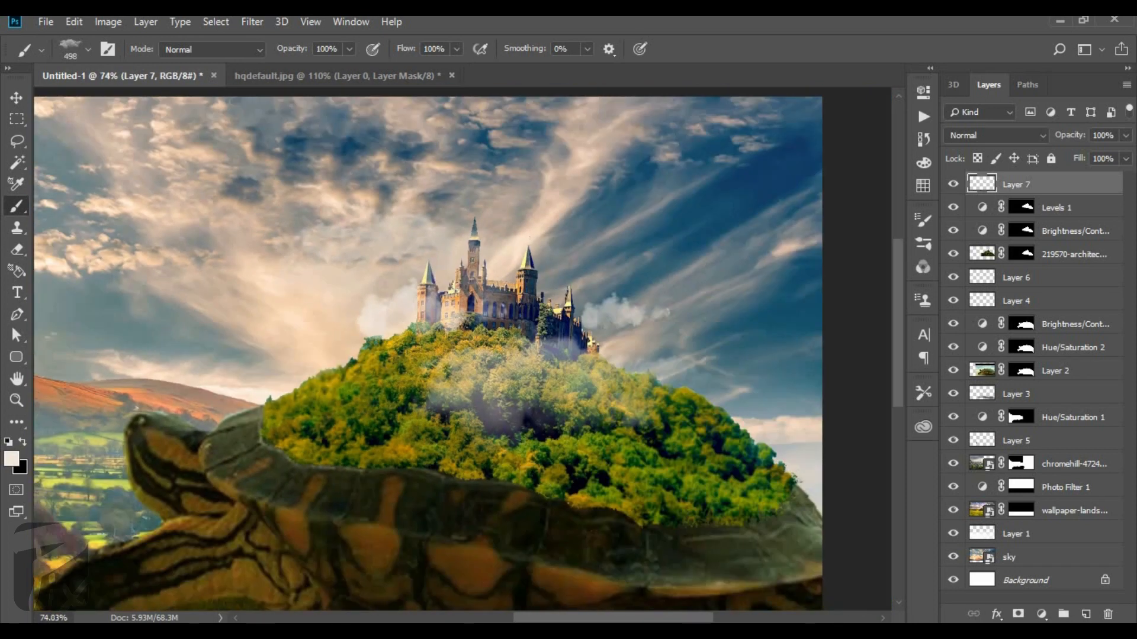
click(332, 385)
key(ctrl+z)
key(bracketleft)
key(bracketleft)
click(332, 384)
click(342, 385)
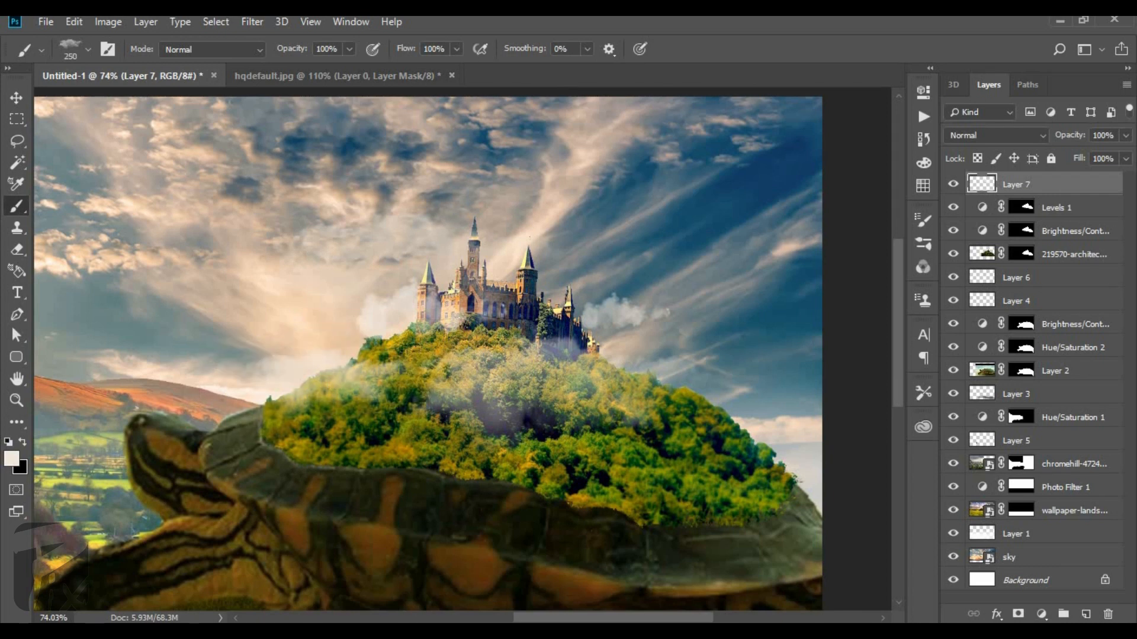
key(ctrl+z)
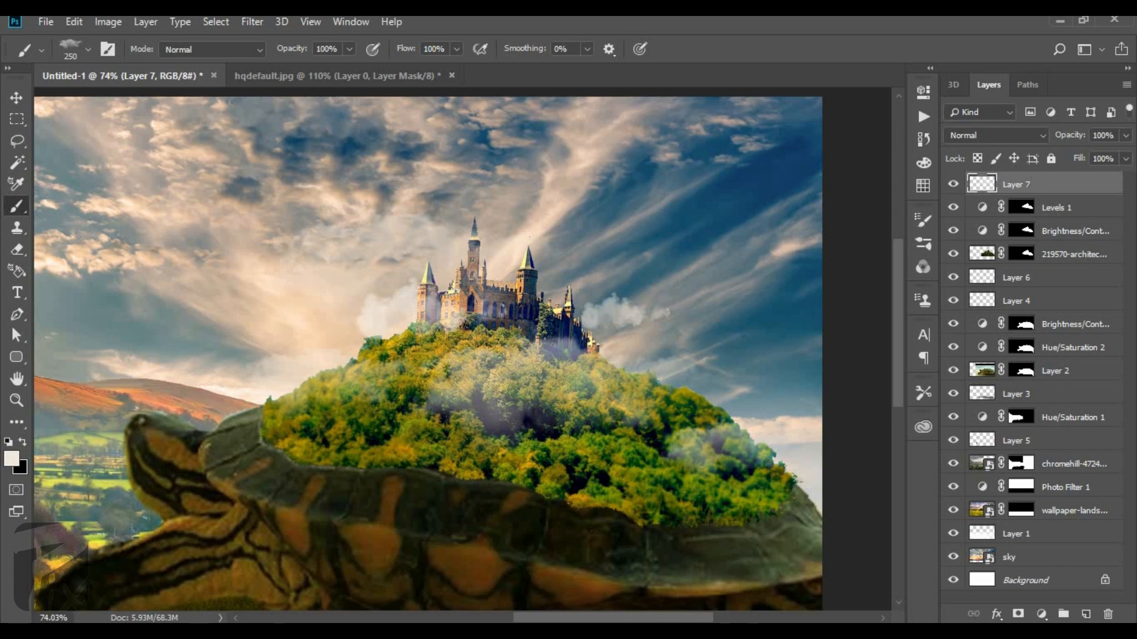
scroll(704, 340, down, 5)
scroll(705, 348, up, 8)
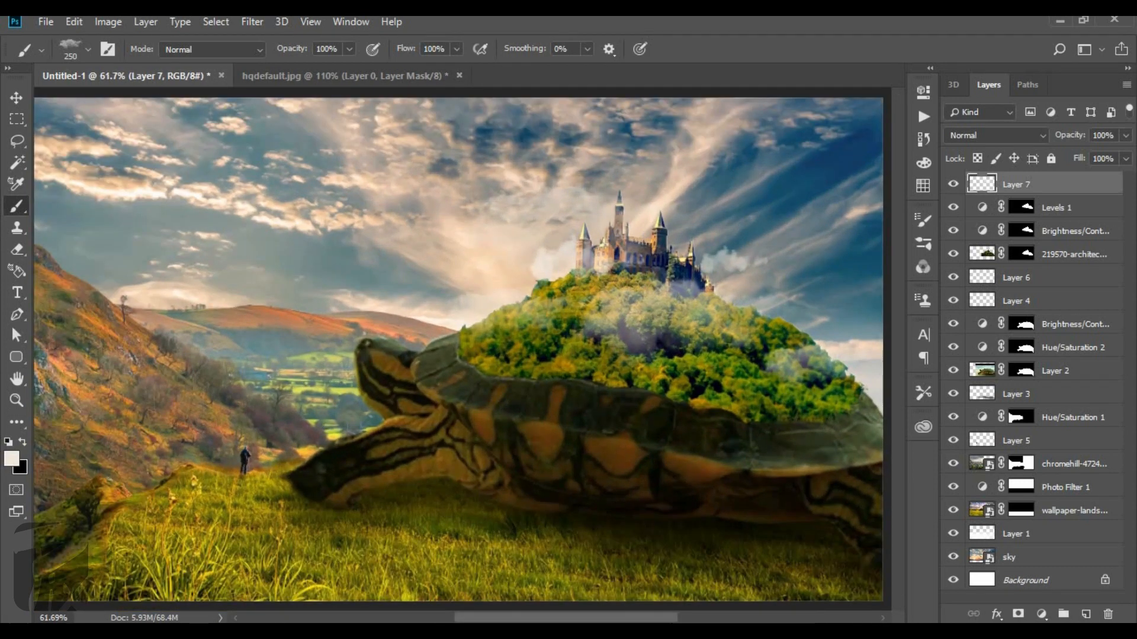
scroll(349, 305, down, 8)
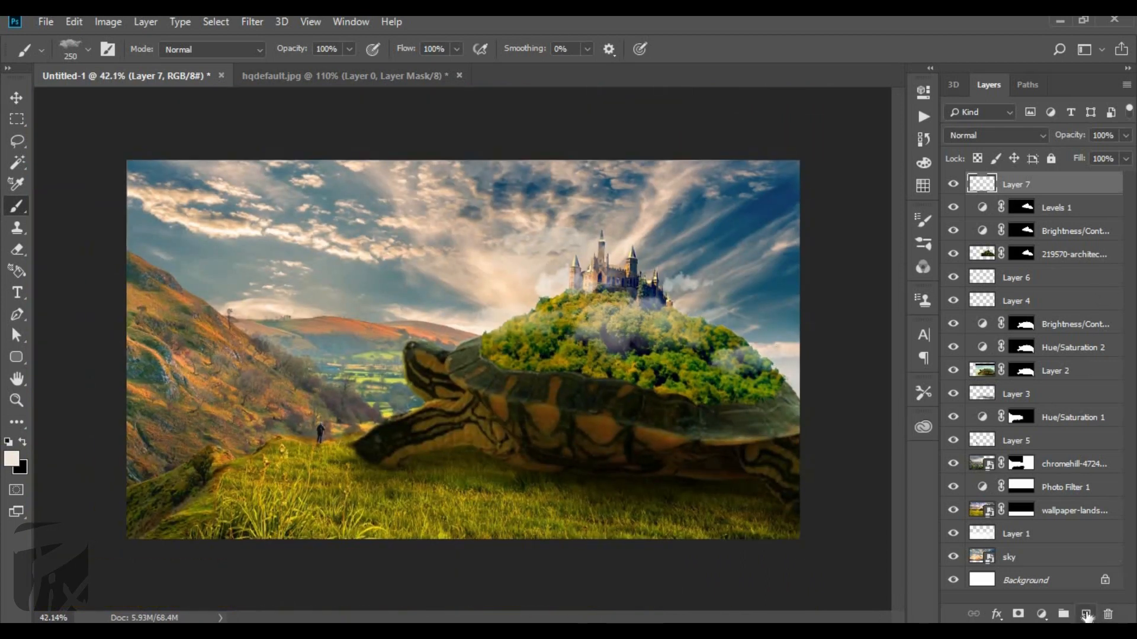
Add a new layer and grade the composite in Camera Raw: temperature +18, tint +33, shadows -49, whites -44, blacks -33, clarity +22, vibrance -41, saturation +2.
click(1086, 615)
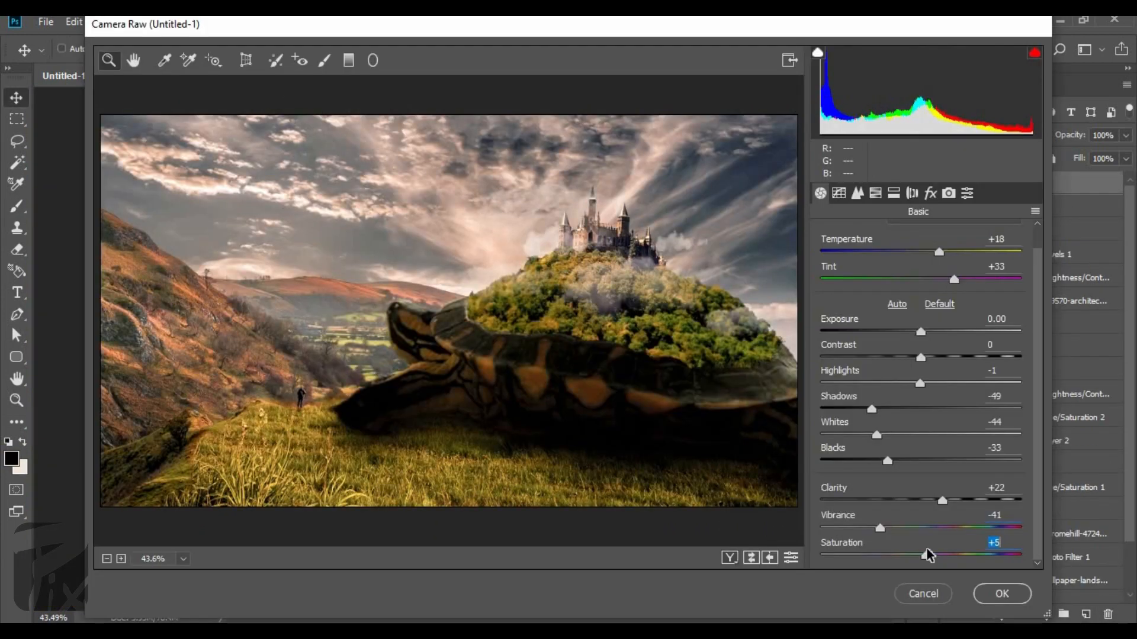
drag(927, 552, 921, 551)
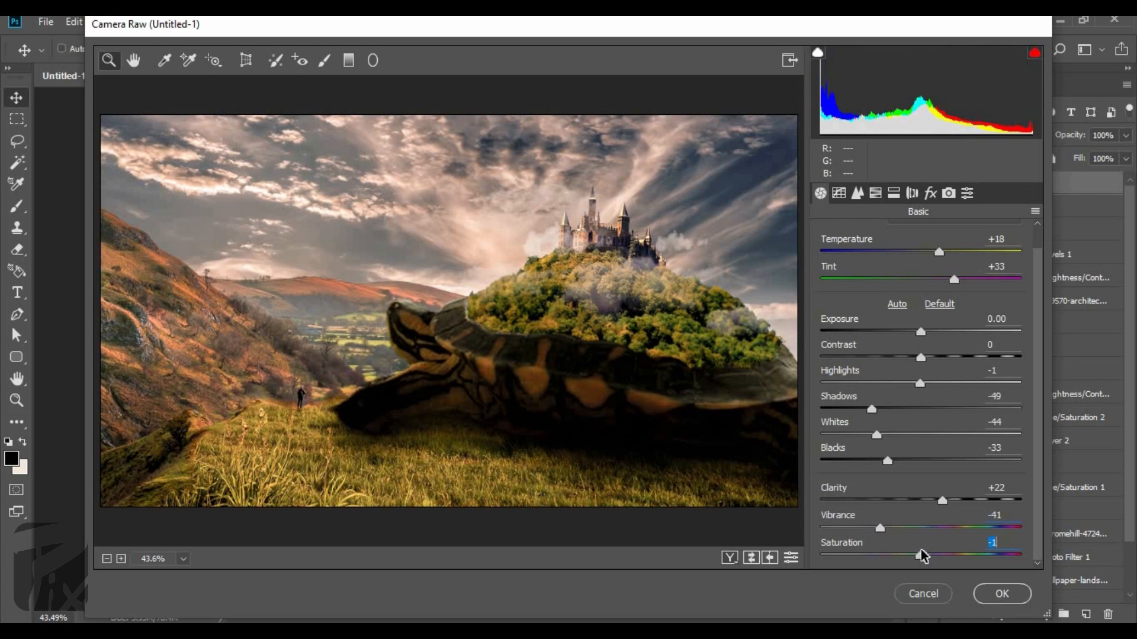
Set the parametric tone curve to highlights -28, lights +16, darks -7 and shadows +8.
click(839, 195)
drag(922, 508, 937, 532)
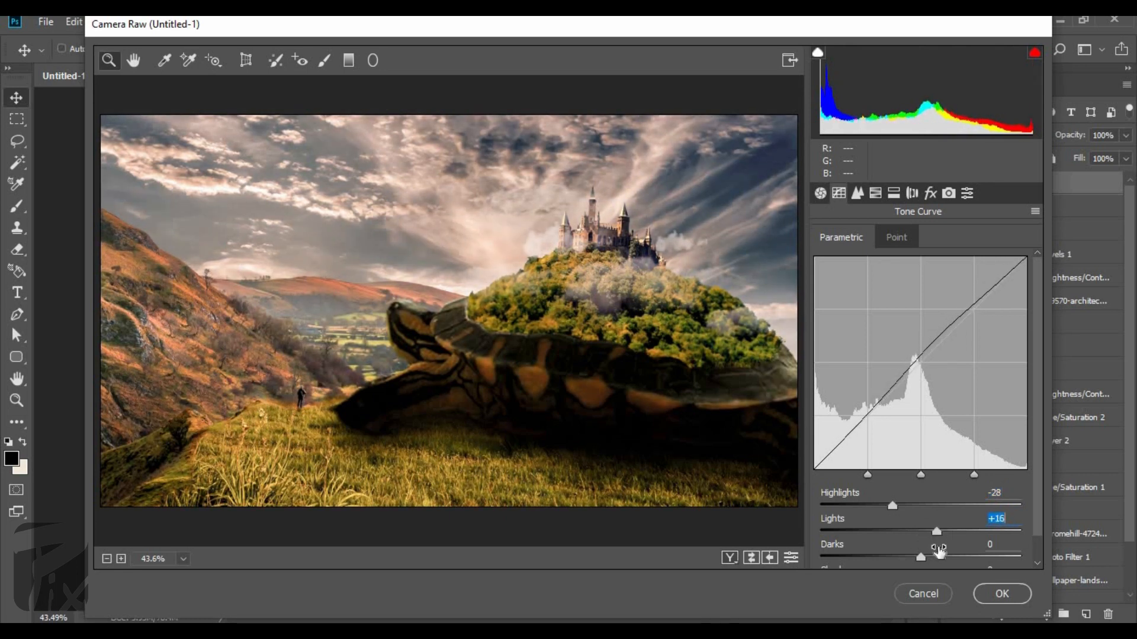
click(903, 557)
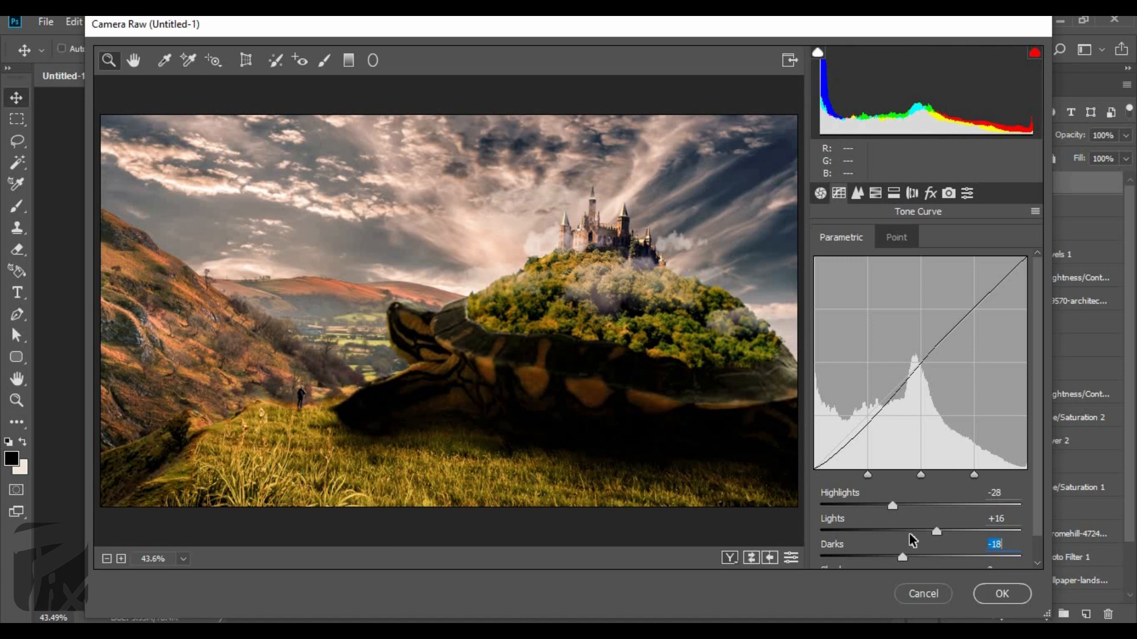
scroll(906, 544, down, 1)
click(914, 531)
mouse_move(921, 556)
mouse_down()
mouse_move(905, 558)
mouse_move(927, 558)
mouse_up()
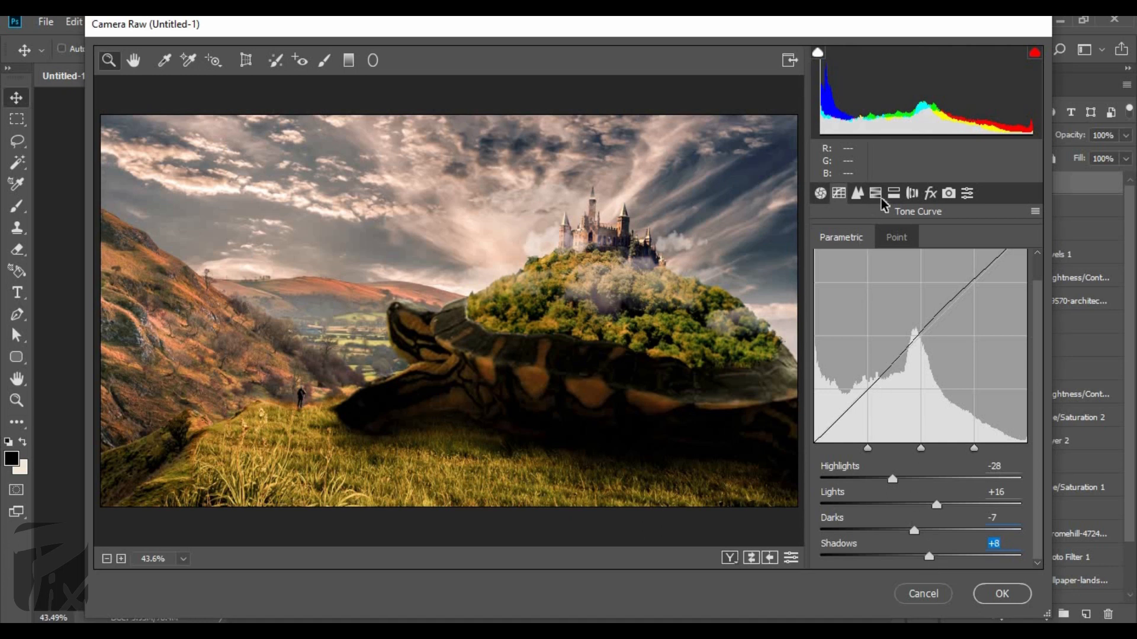
click(857, 194)
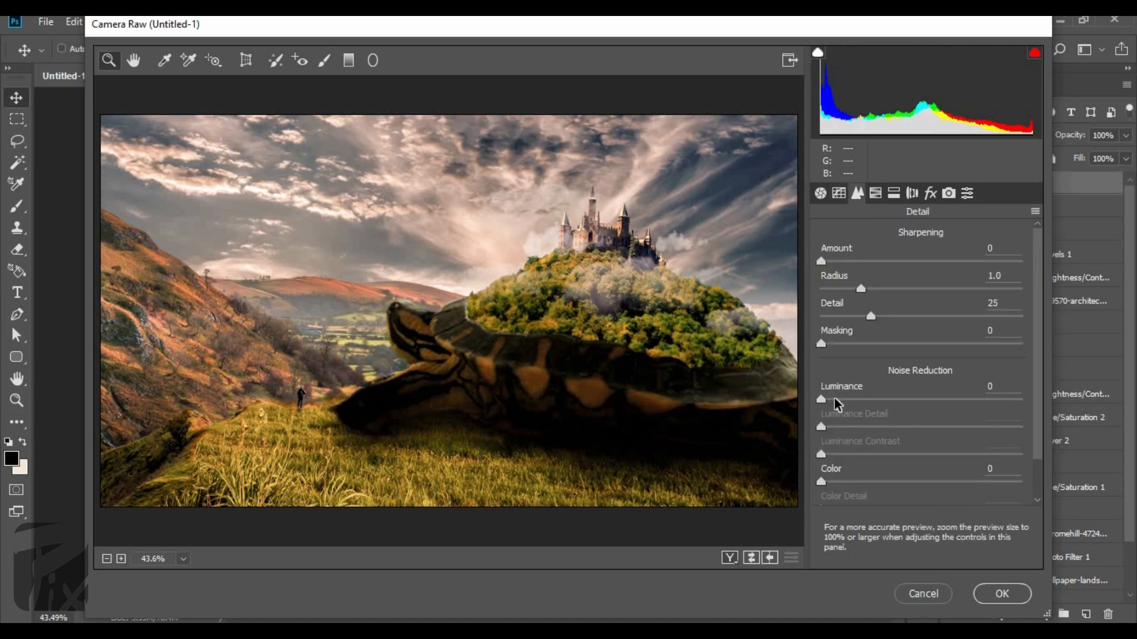
scroll(839, 502, down, 2)
click(893, 200)
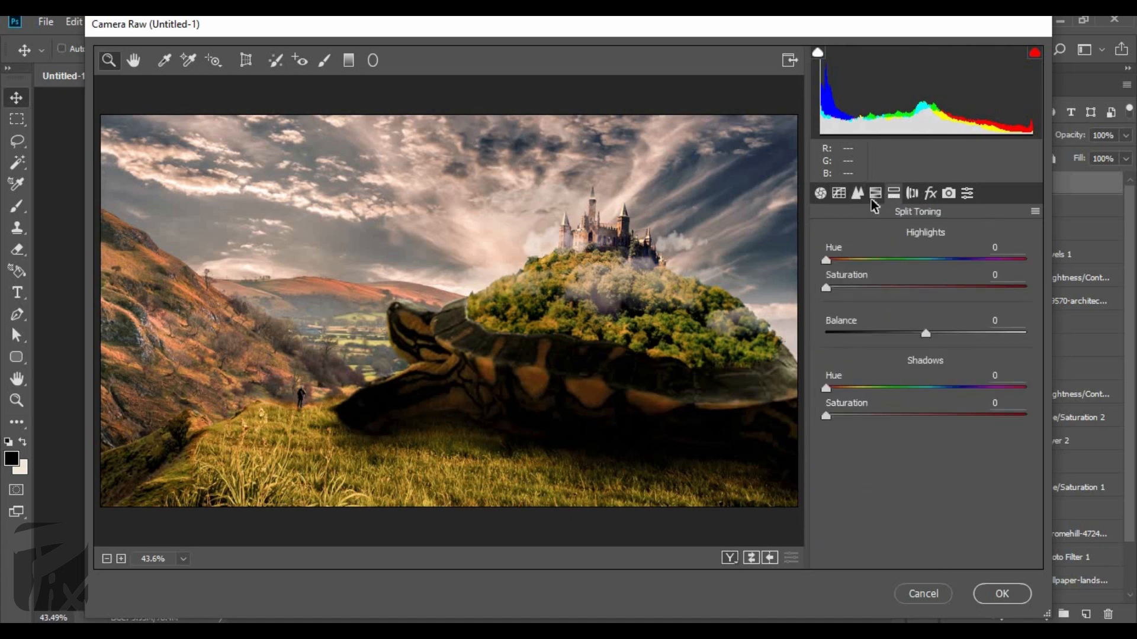
click(875, 194)
click(895, 199)
click(912, 199)
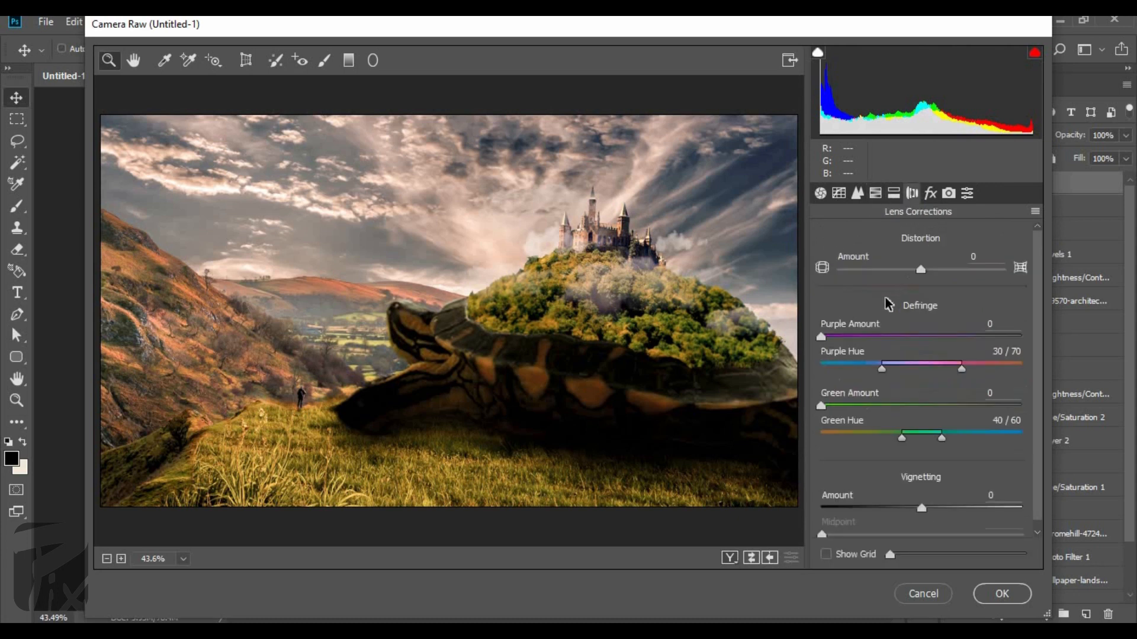
Add film grain to the composite with amount 20, size 27 and roughness 35.
click(932, 193)
drag(821, 324, 861, 325)
click(875, 351)
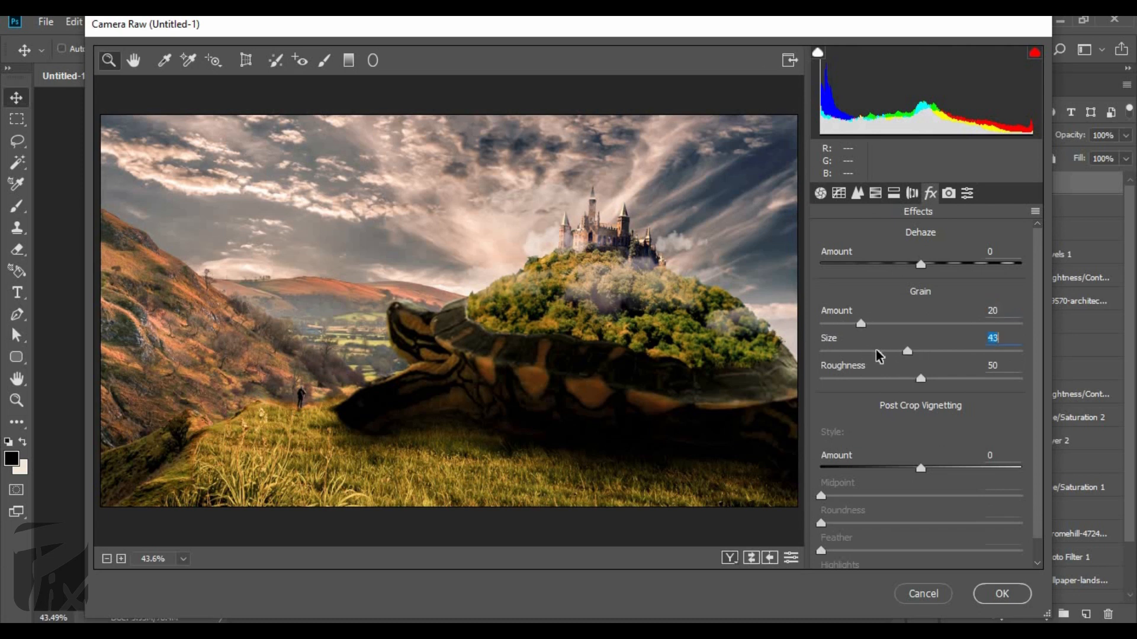
drag(915, 384, 890, 382)
Add a Highlight Priority post-crop vignette with amount -27, midpoint 62, roundness -25 and feather 77.
click(920, 470)
mouse_move(899, 473)
mouse_down()
mouse_move(885, 470)
mouse_move(950, 502)
mouse_move(880, 468)
mouse_up()
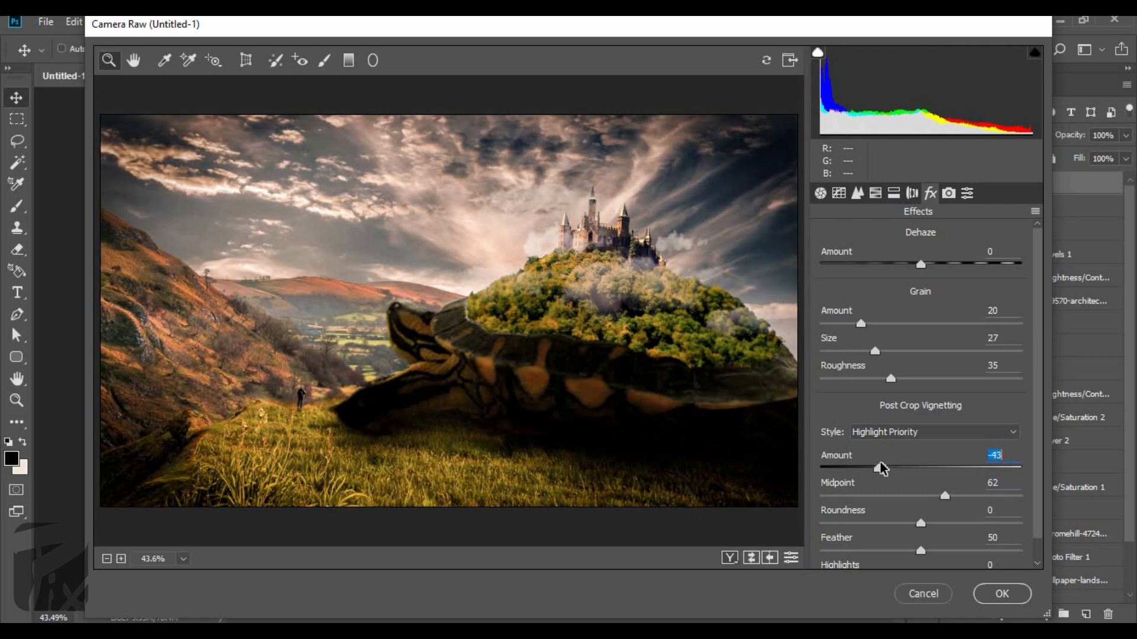
click(895, 468)
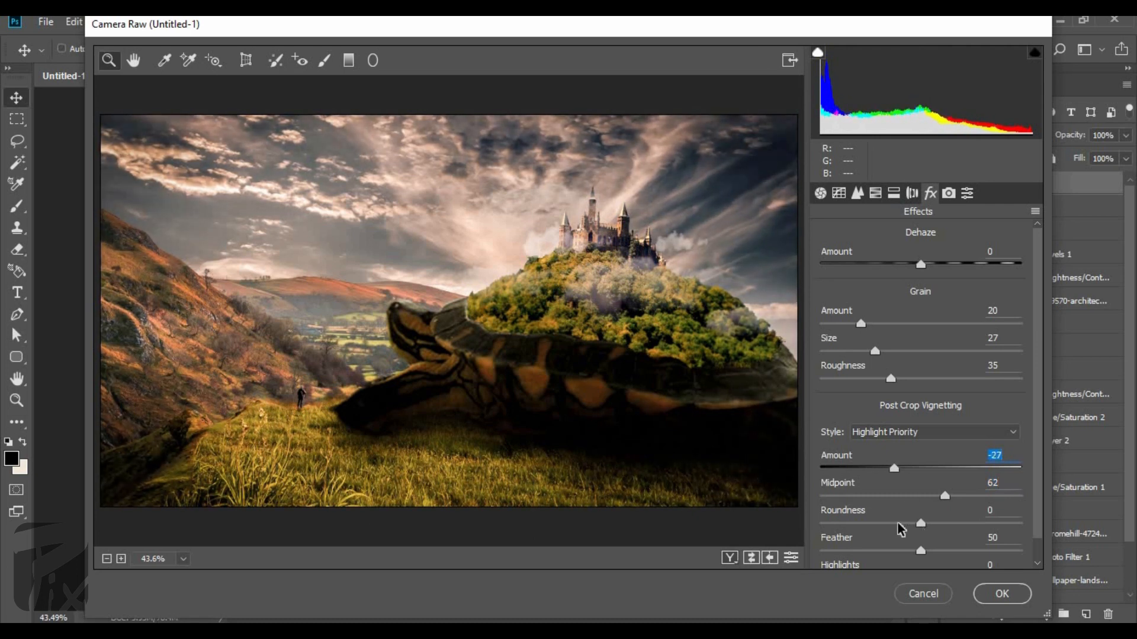
drag(919, 524, 976, 563)
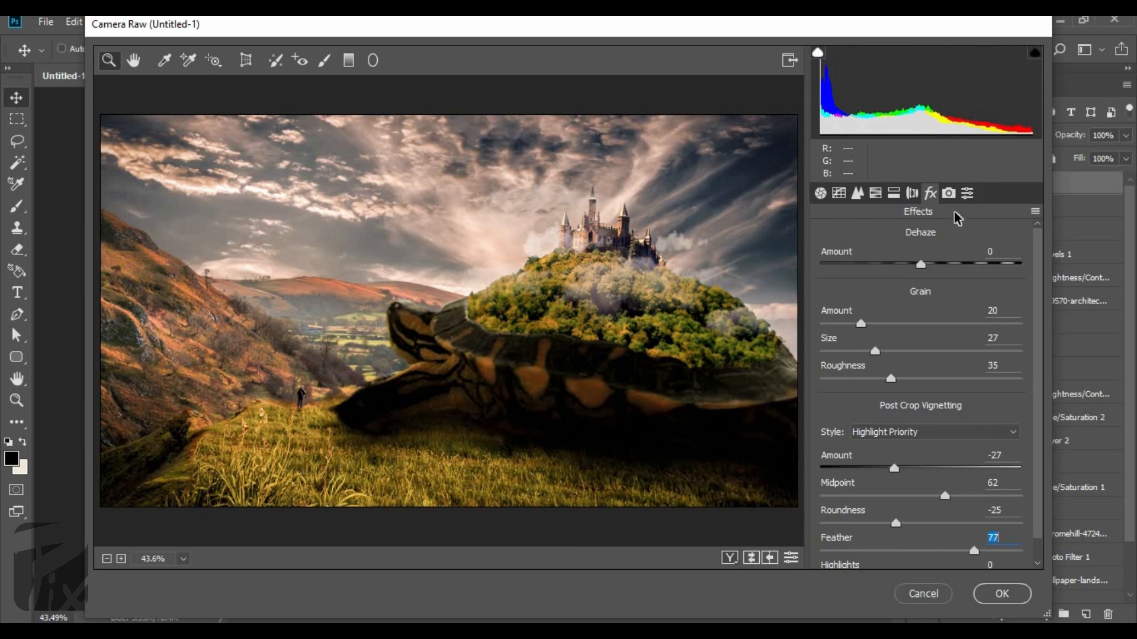
Calibrate the colours with shadows tint +17, red primary hue +1 and saturation -8, green primary hue +28, adjust the blue primary, and apply the grade.
click(949, 193)
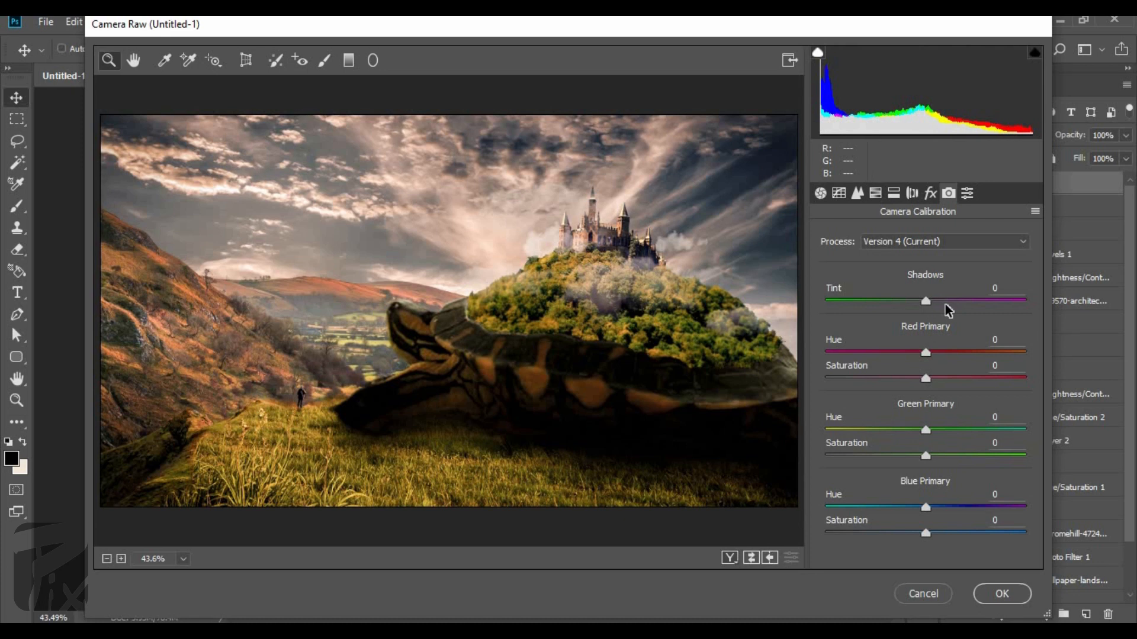
drag(926, 302, 943, 301)
drag(925, 353, 901, 354)
click(926, 353)
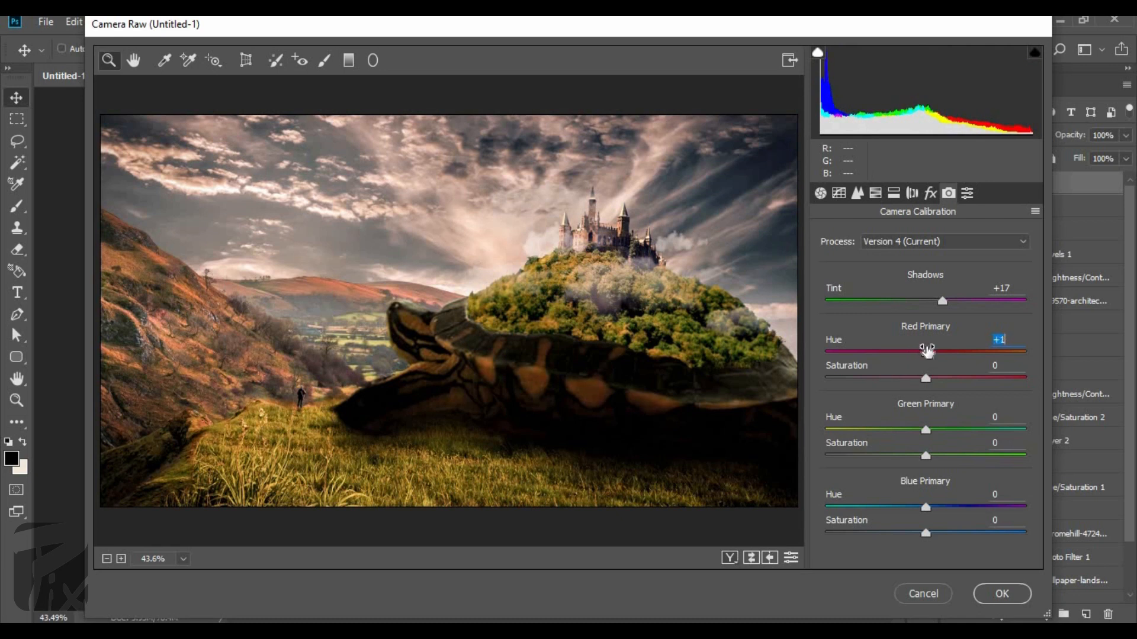
mouse_move(926, 379)
mouse_down()
mouse_move(940, 381)
mouse_move(918, 382)
mouse_up()
drag(925, 431, 953, 431)
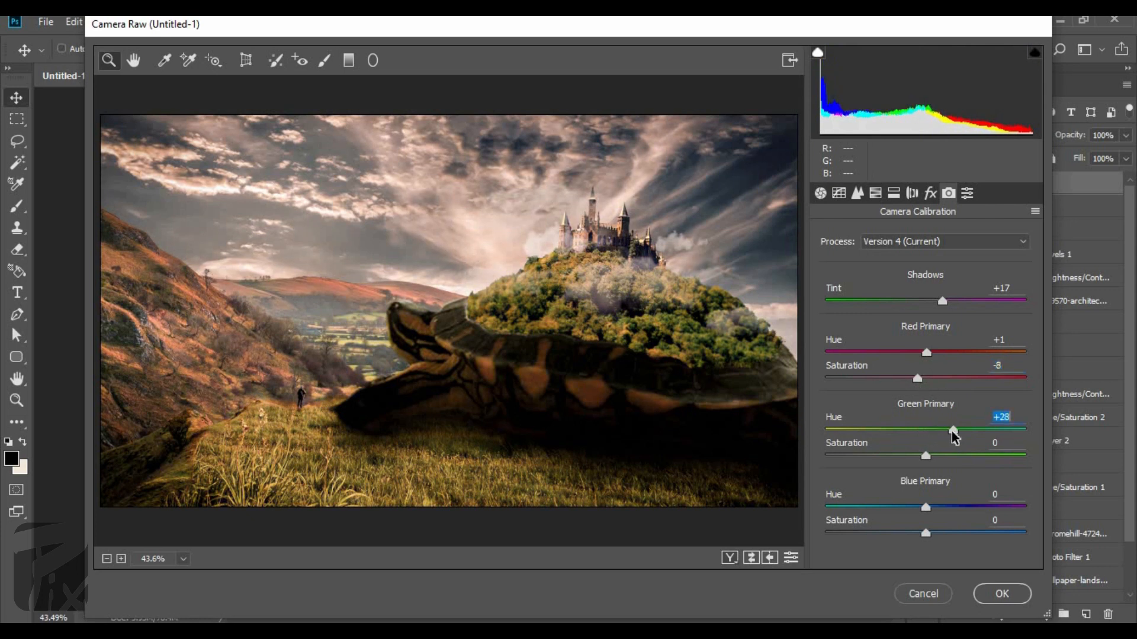
drag(926, 508, 928, 533)
click(966, 193)
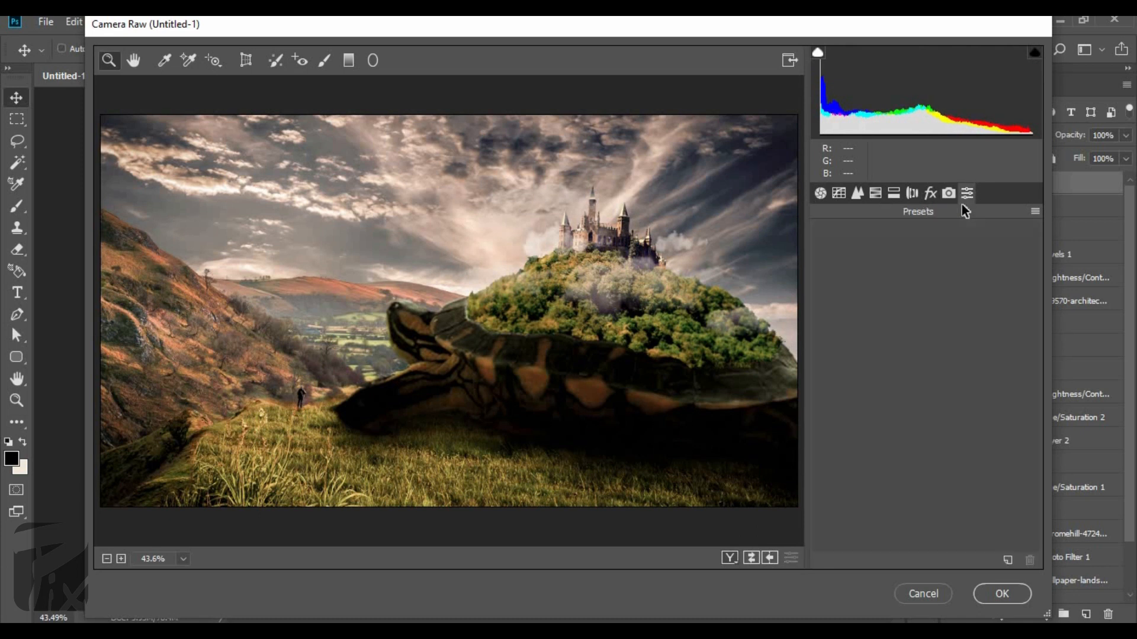
click(1001, 595)
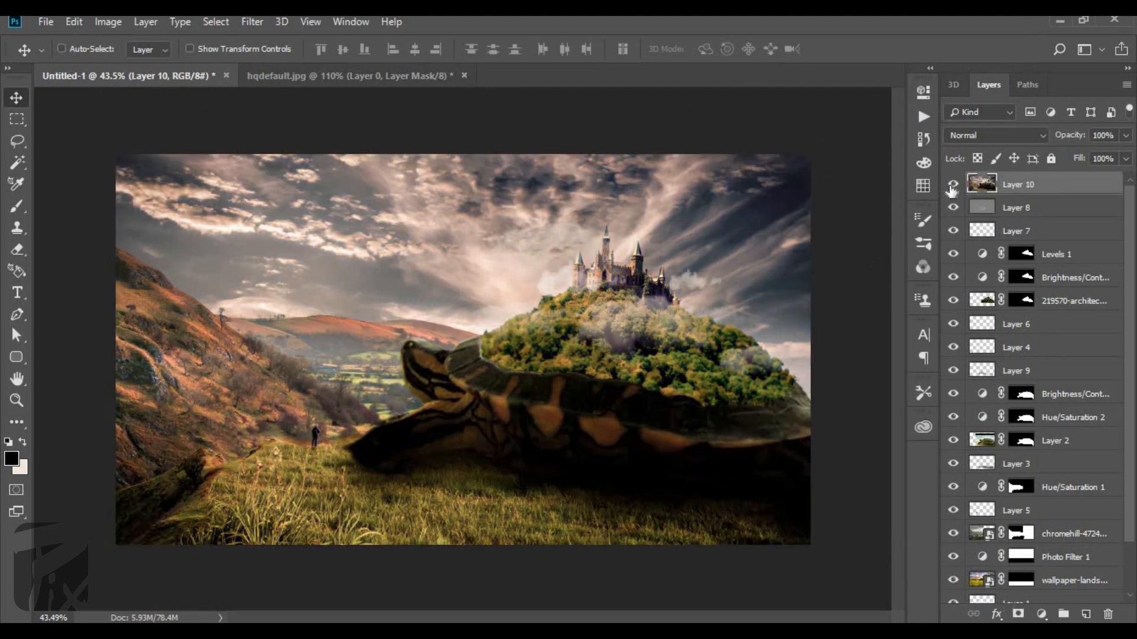
Compare the composite before and after the Camera Raw grade by toggling the visibility of Layer 10.
click(951, 185)
click(952, 185)
click(951, 185)
click(952, 186)
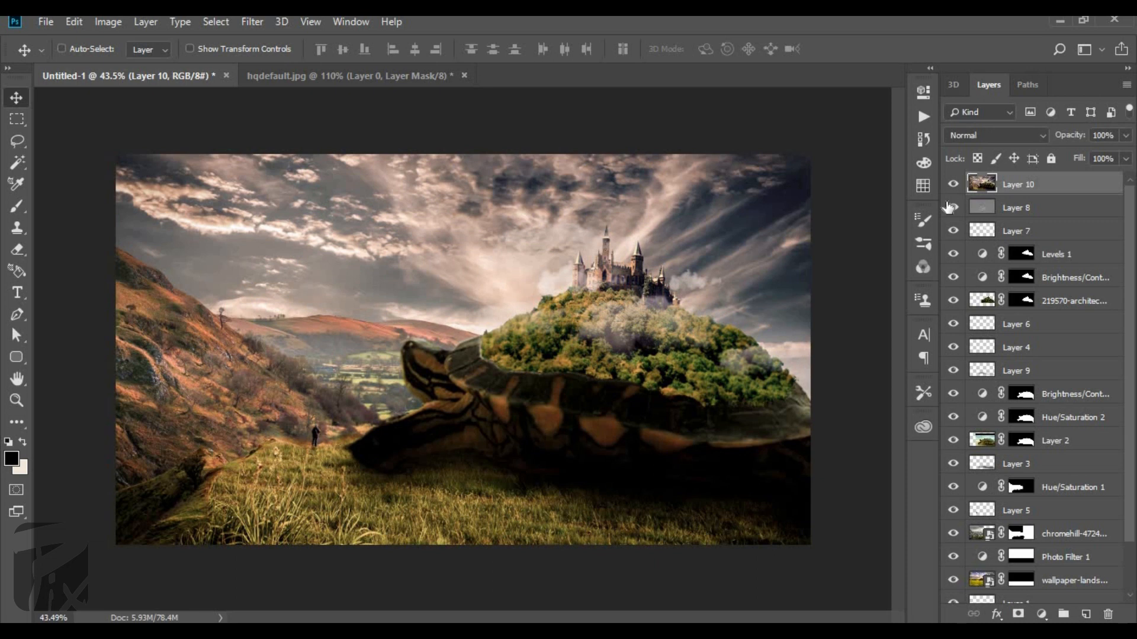